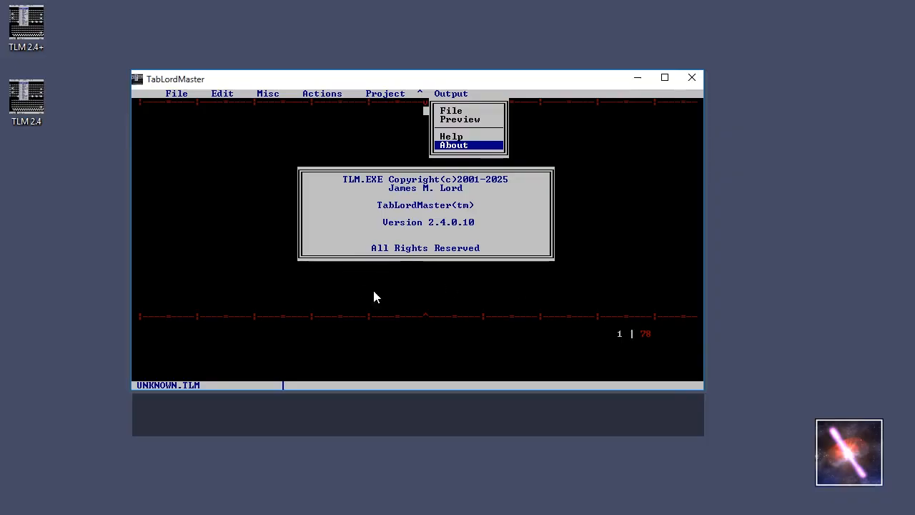
Step: Close the program's version information box and return to the empty project
left_click(257, 272)
left_click(352, 221)
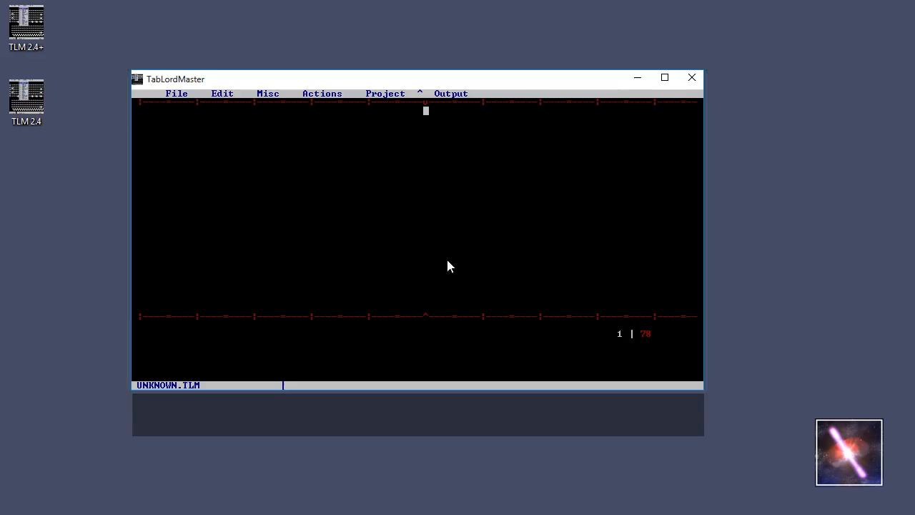
left_click(177, 95)
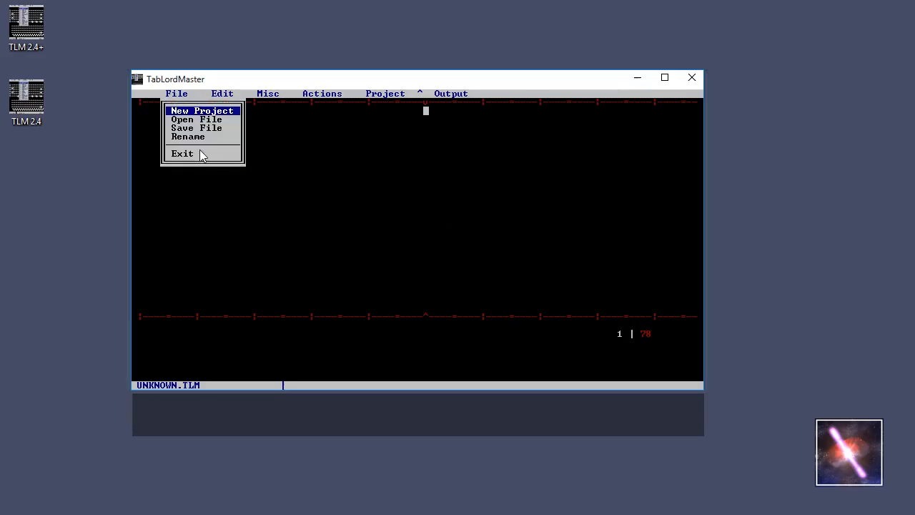
left_click(252, 200)
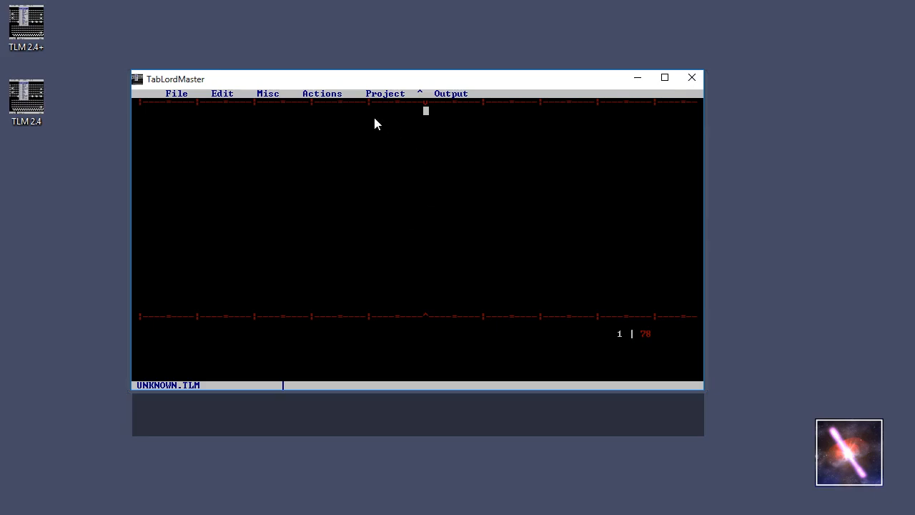
Step: Close the tab editor, start TLM 2.4 again and move its window higher on the desktop
left_click(686, 84)
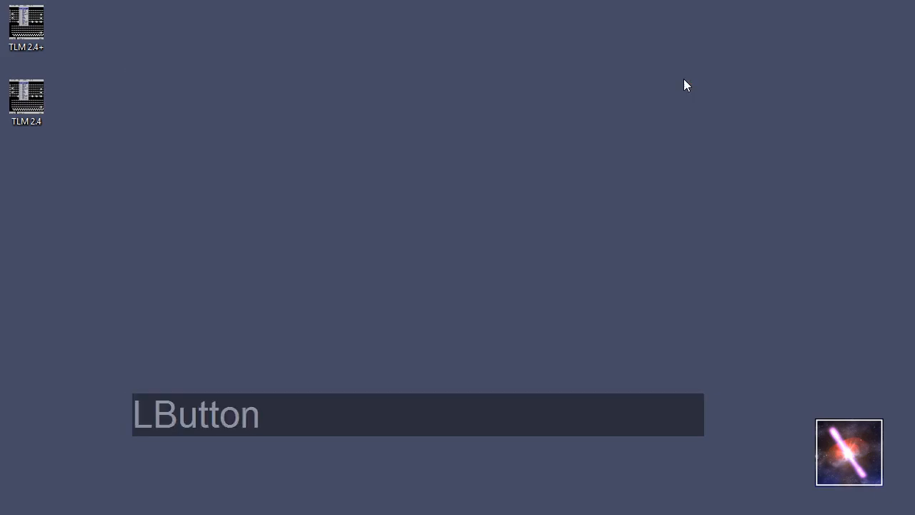
left_click(27, 100)
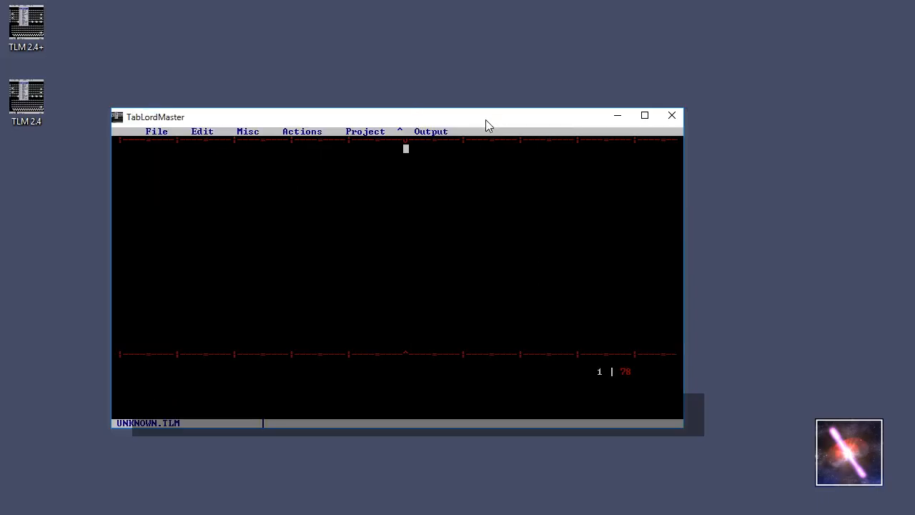
left_click_drag(485, 120, 504, 77)
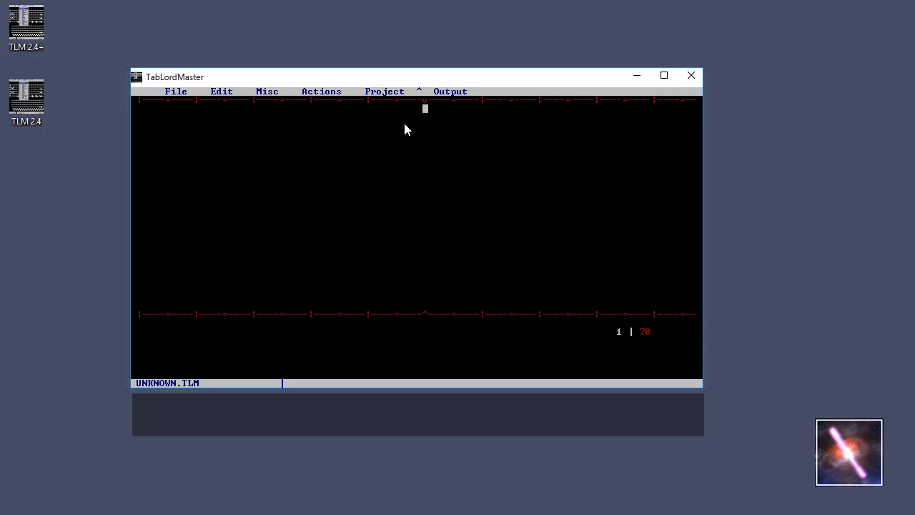
Step: Add a blank six-line guitar tab staff to the empty project
left_click(390, 93)
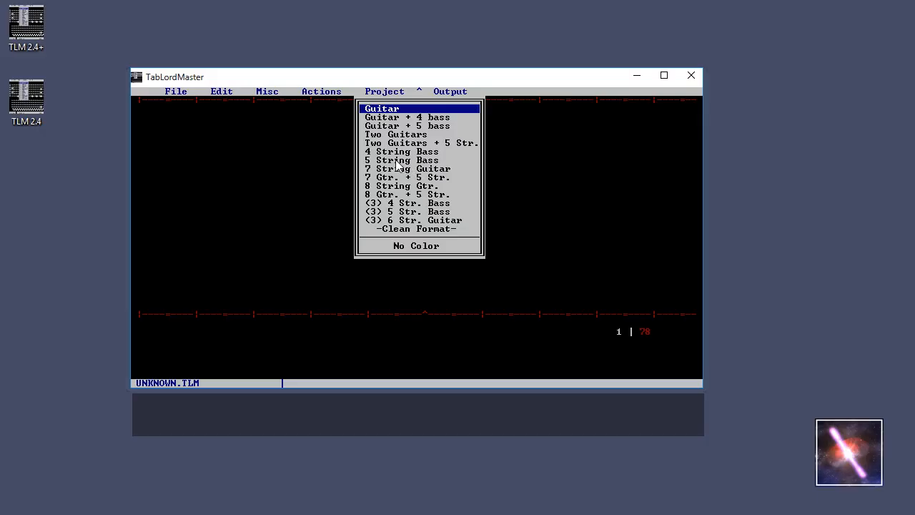
left_click(547, 189)
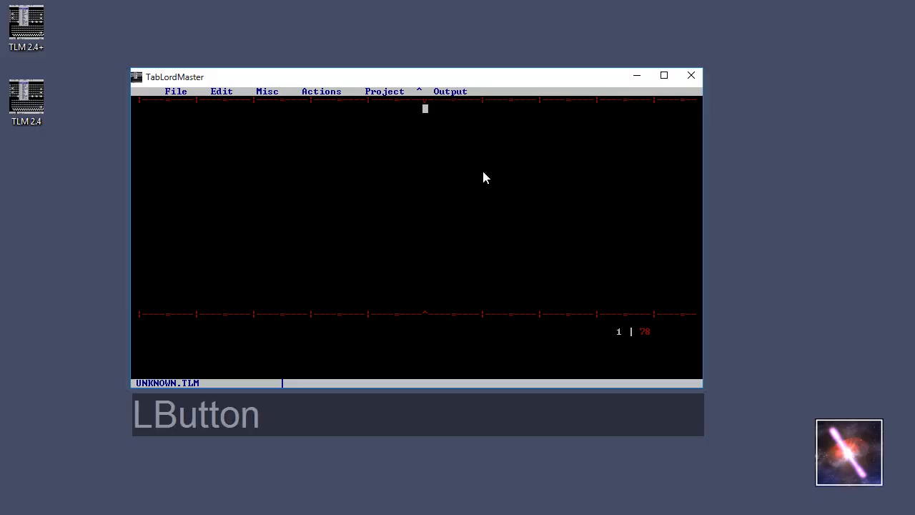
key("Tab")
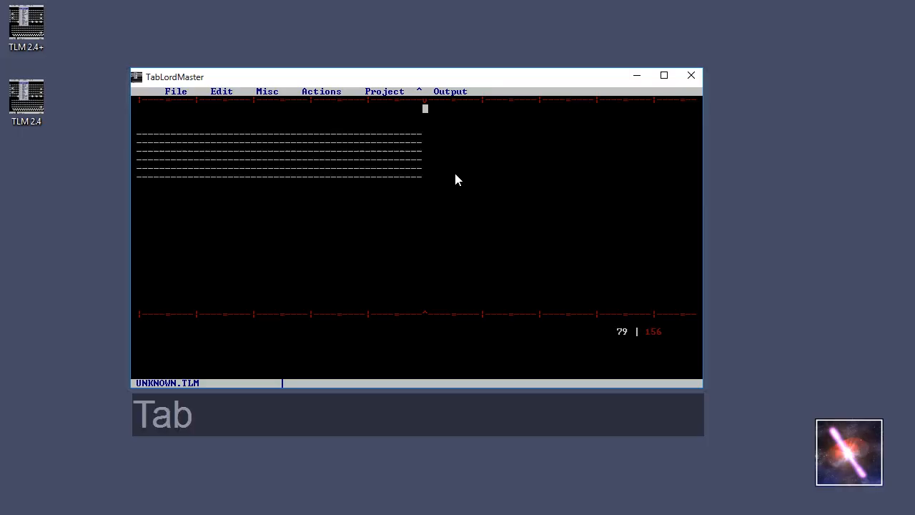
left_click(208, 155)
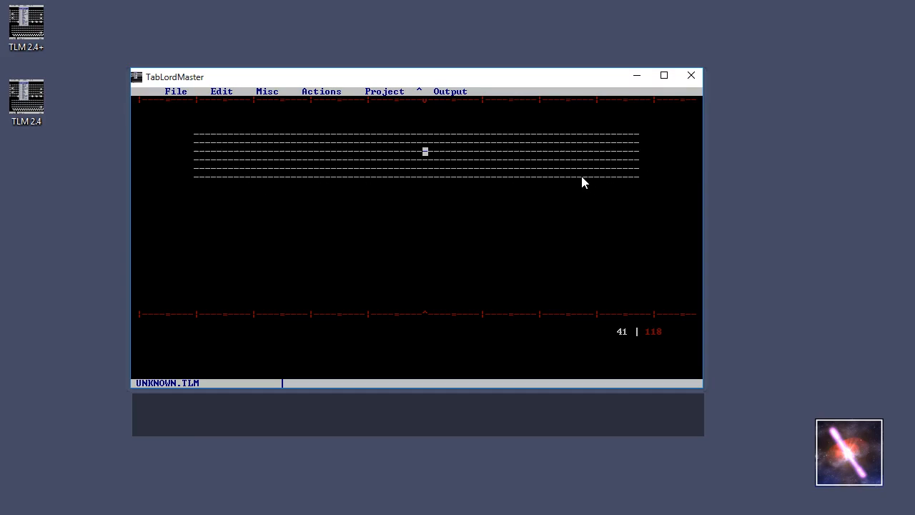
left_click(257, 94)
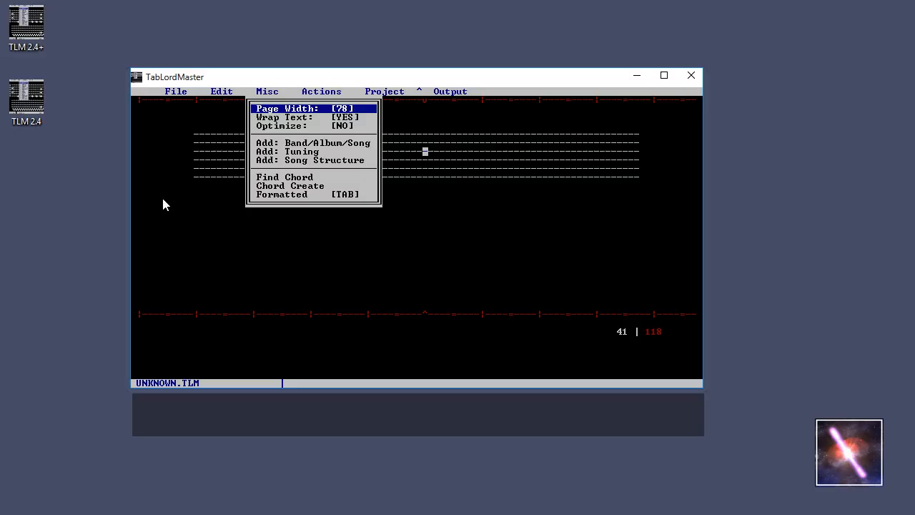
left_click(444, 170)
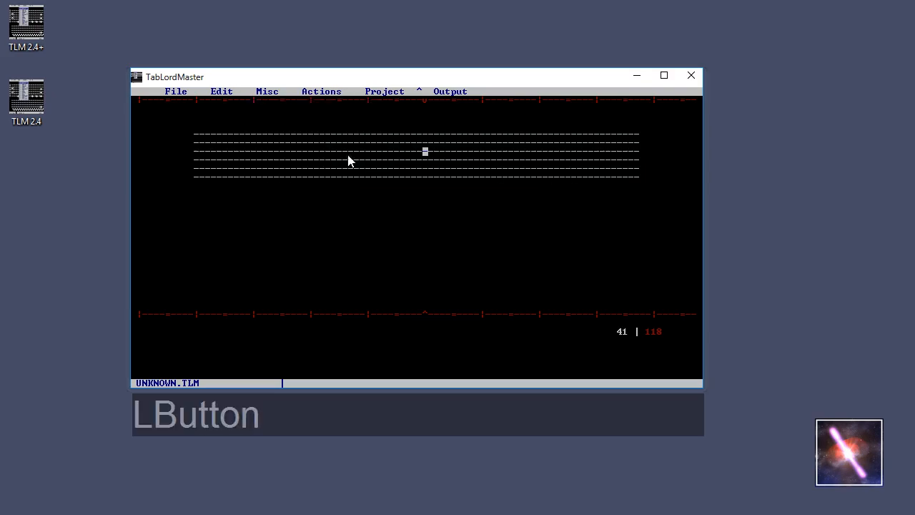
Step: Insert twelve bar lines from the start of the staff, each separated from the next by one blank column
left_click(198, 152)
key("alt")
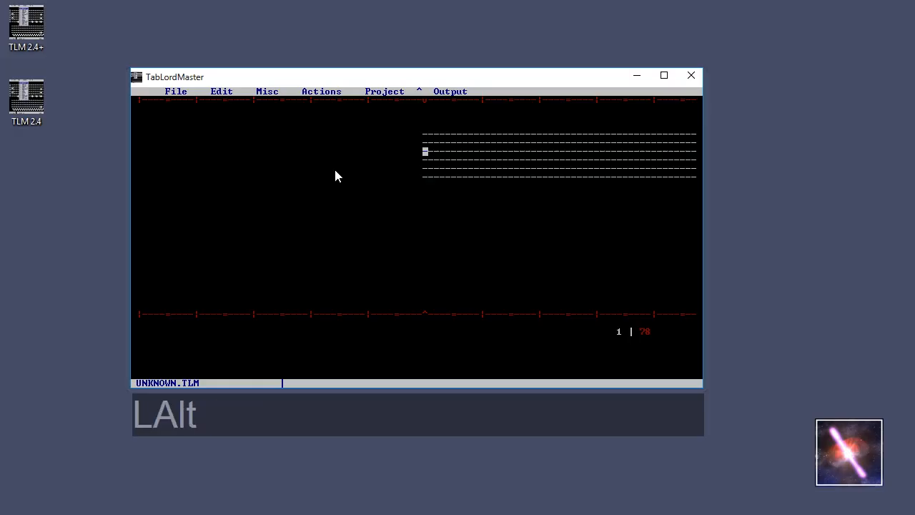
key("alt+c")
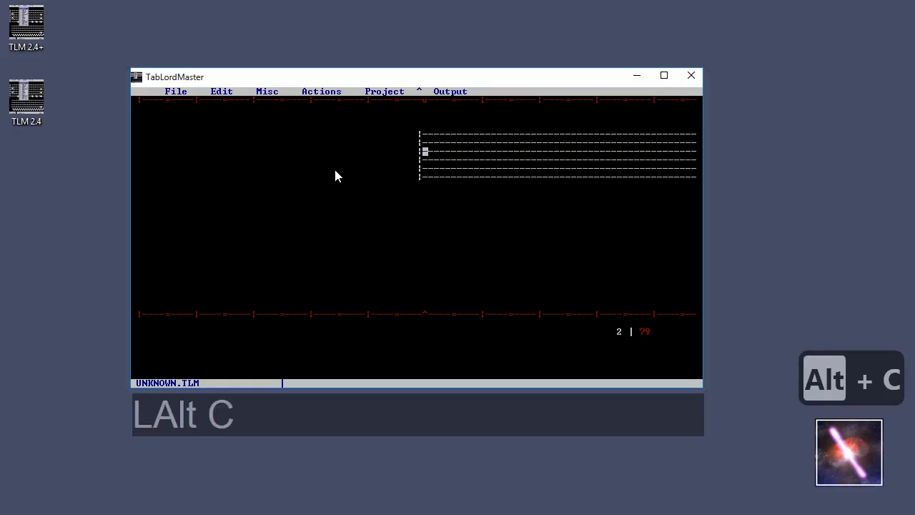
key("alt")
key("alt+a")
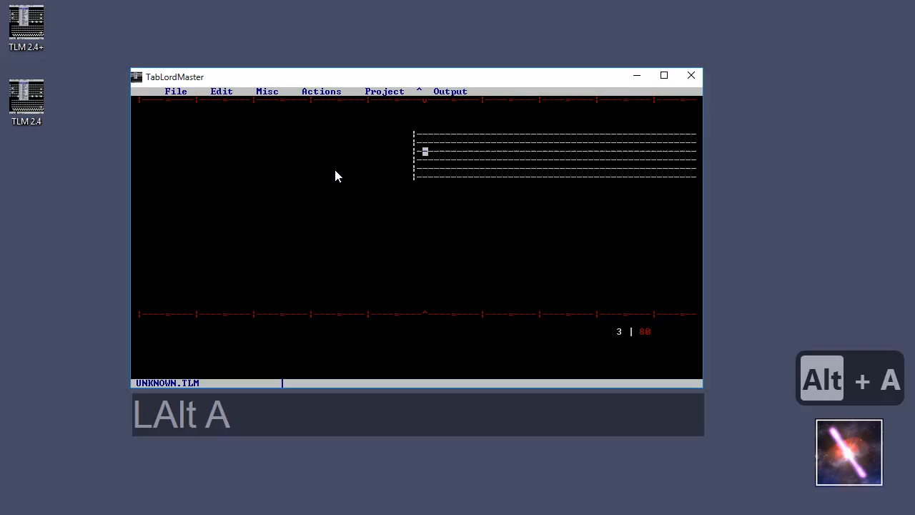
key("alt+c")
key("alt+a")
key("alt+c")
key("alt+a")
key("alt+c")
key("alt+a")
key("alt+c")
key("alt+a")
key("alt+c")
key("alt+a")
key("alt+c")
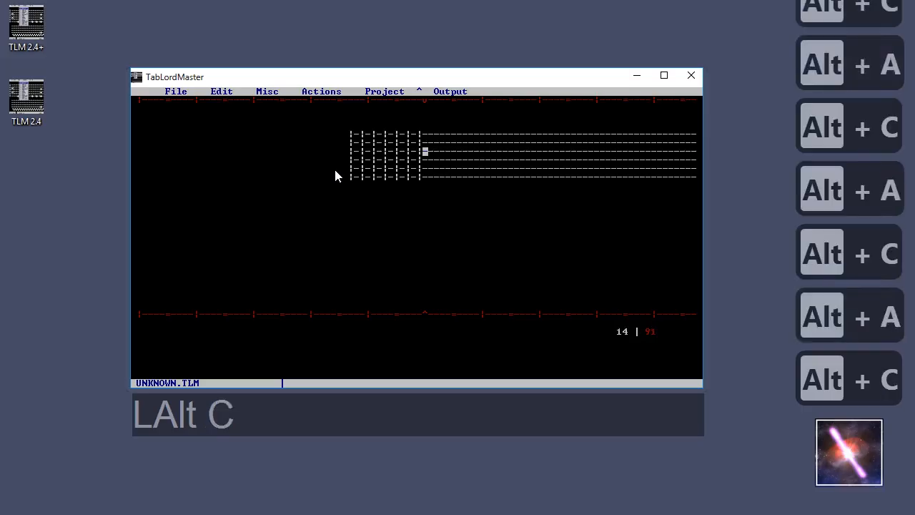
key("alt+a")
key("alt+c")
key("alt+a")
key("alt+c")
key("alt+a")
key("alt+c")
key("alt+a")
key("alt+c")
key("alt+a")
key("alt+c")
Step: Insert blank columns in the first measure until it is about 18 columns wide
key("Left")
key("Left")
key("Left")
key("Left")
key("Left")
key("Left")
key("Left")
key("Left")
key("Left")
key("Left")
key("Left")
key("Left")
key("Left")
key("Left")
key("Left")
key("Left")
key("Left")
key("Left")
key("Left")
key("Left")
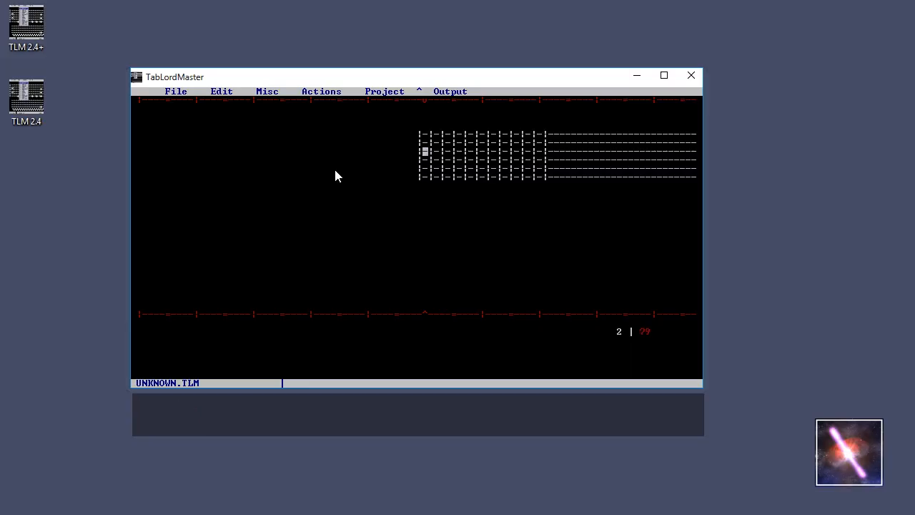
key("Insert")
key("Insert")
key("Insert")
key("Insert")
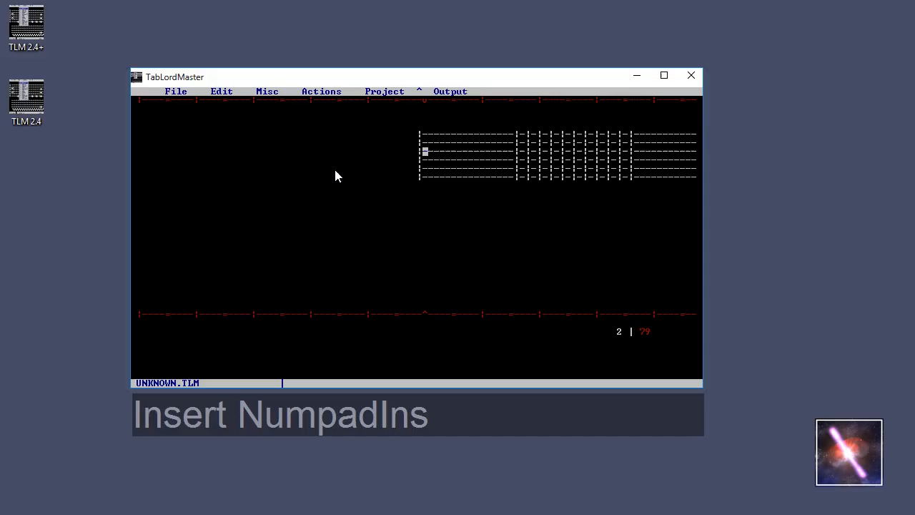
Step: Insert blank columns in the second measure until it is about 15 columns wide
key("Right")
key("Right")
key("Right")
key("Right")
key("Right")
key("Right")
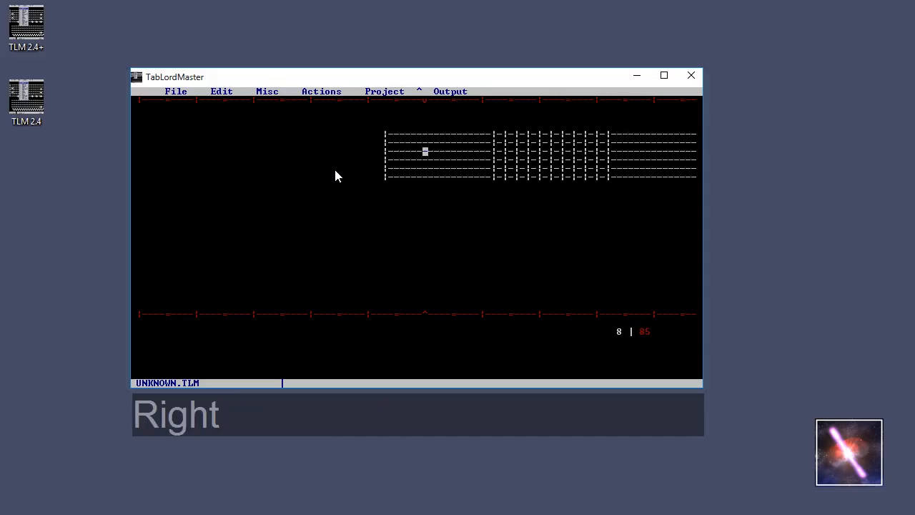
key("Right")
key("Right")
key("Right")
key("Right")
key("Right")
key("Right")
key("Right")
key("Right")
key("Right")
key("Right")
key("Right")
key("Left")
key("Left")
key("Left")
key("Right")
key("Right")
key("Right")
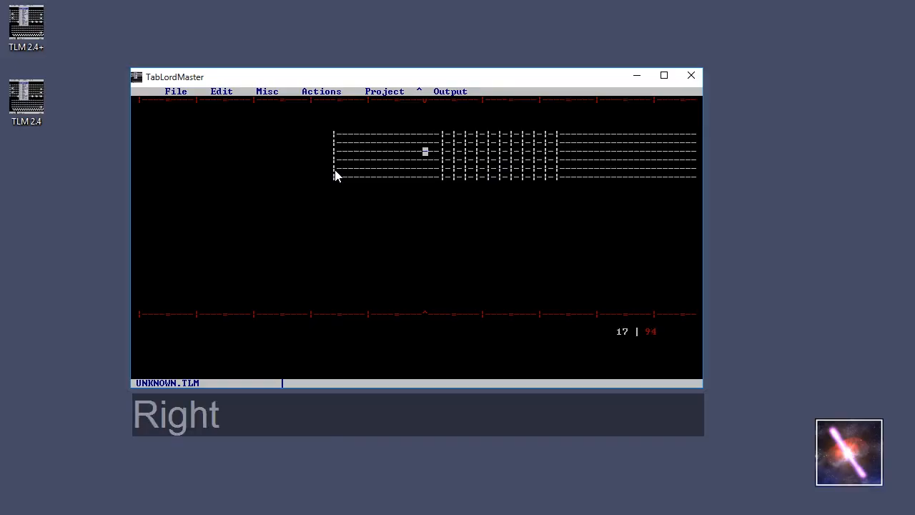
key("Right")
key("Right")
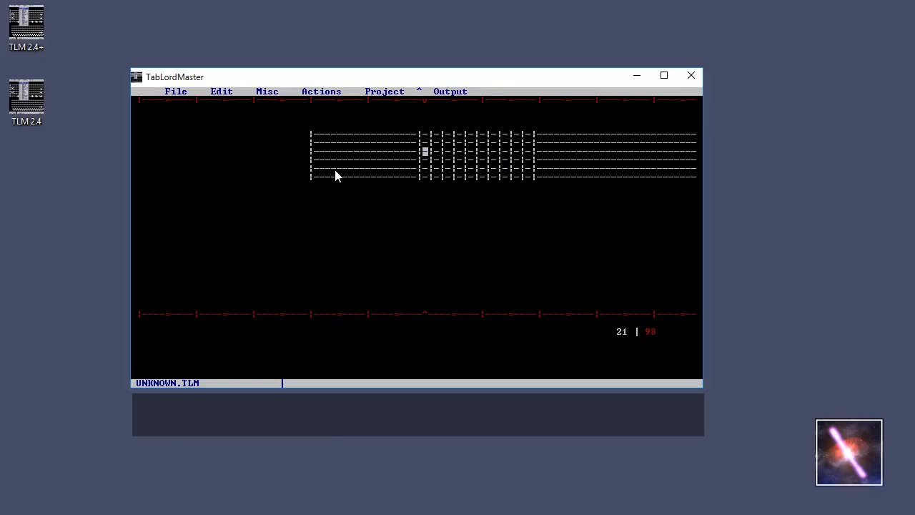
key("Insert")
key("Insert")
key("Insert")
key("Insert")
key("Insert")
key("Insert")
key("Insert")
key("Insert")
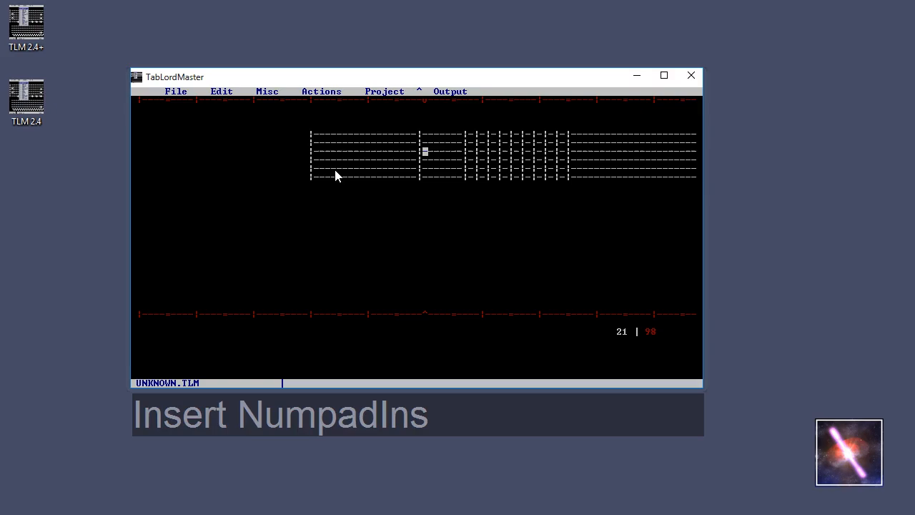
Step: Move back and forth through the two widened measures and across the strings to examine the staff layout
key("Right")
key("Right")
key("Right")
key("Right")
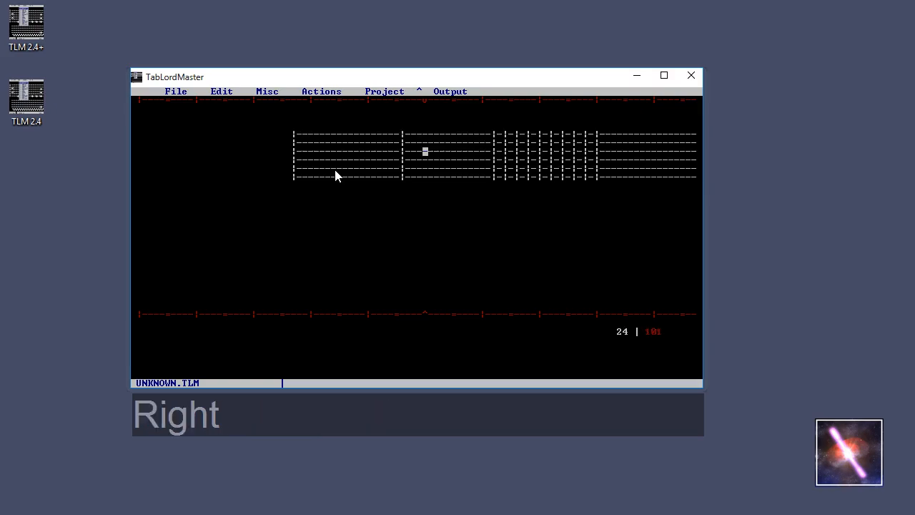
key("Left")
key("Left")
key("Left")
key("Left")
key("Left")
key("Left")
key("Left")
key("Left")
key("Left")
key("Left")
key("Left")
key("Left")
key("Right")
key("Right")
key("Right")
key("Right")
key("Right")
key("Right")
key("Right")
key("Right")
key("Right")
key("Left")
key("Left")
key("Left")
key("Left")
key("Left")
key("Left")
key("Left")
key("Left")
key("Left")
key("Left")
key("Left")
key("Left")
key("Up")
key("Up")
key("Down")
key("Down")
key("Down")
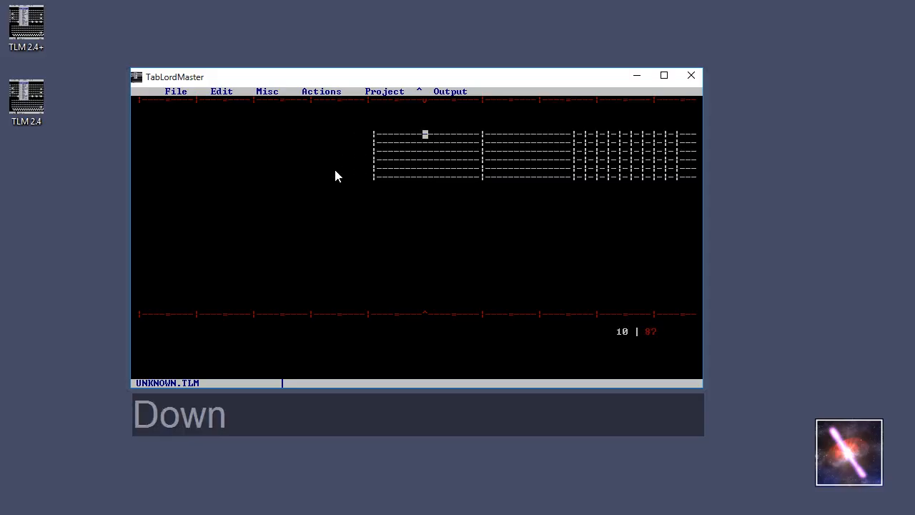
Step: Move from the first measure into the second and back again to examine how the cursor tracks columns
key("Left")
key("Left")
key("Left")
key("Right")
key("Right")
key("Right")
key("Right")
key("Right")
key("Right")
key("Right")
key("Right")
key("Right")
key("Right")
key("Right")
key("Right")
key("Right")
key("Right")
key("Right")
key("Right")
key("Right")
key("Right")
key("Right")
key("Right")
key("Right")
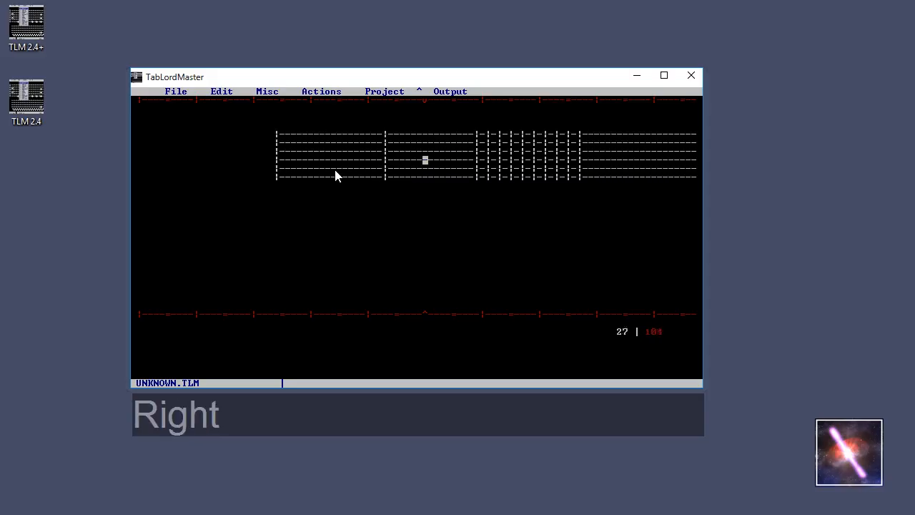
key("Left")
key("Left")
key("Left")
key("Left")
key("Left")
key("Left")
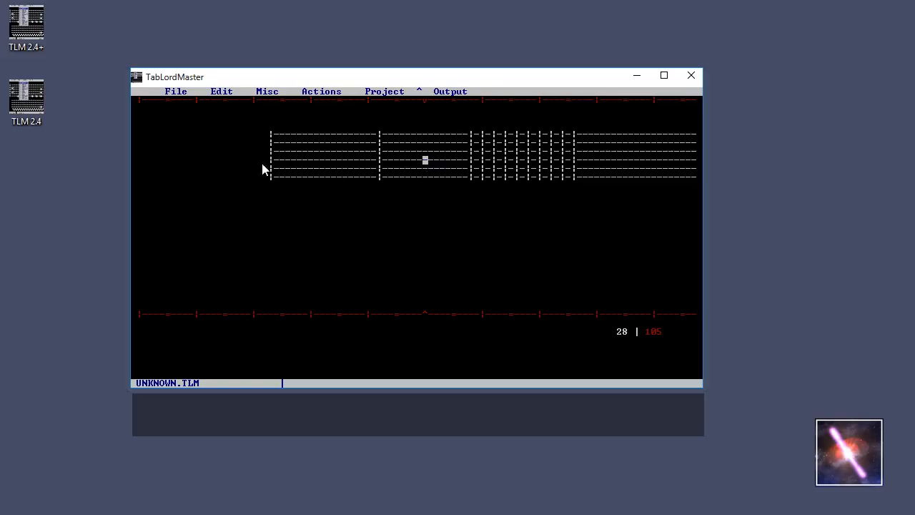
Step: Turn on a brown vertical guide bar for the cursor column
left_click(420, 92)
left_click(432, 153)
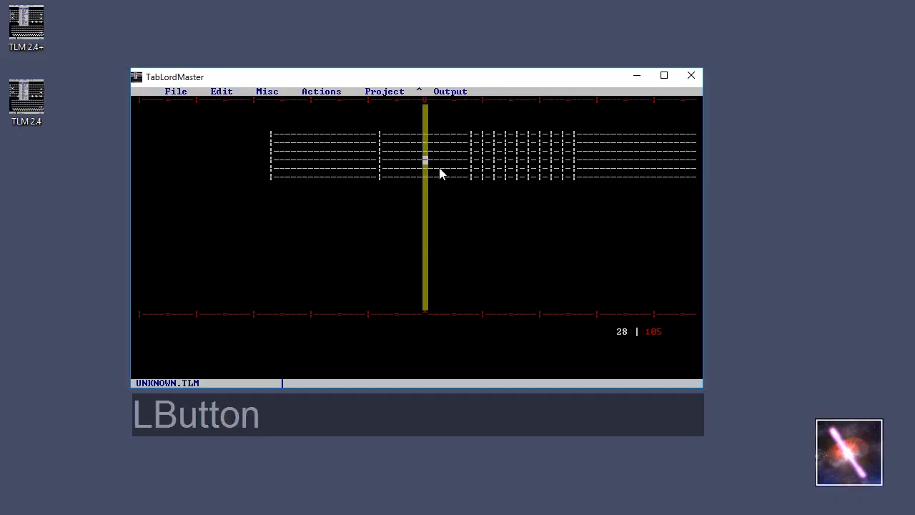
left_click(420, 93)
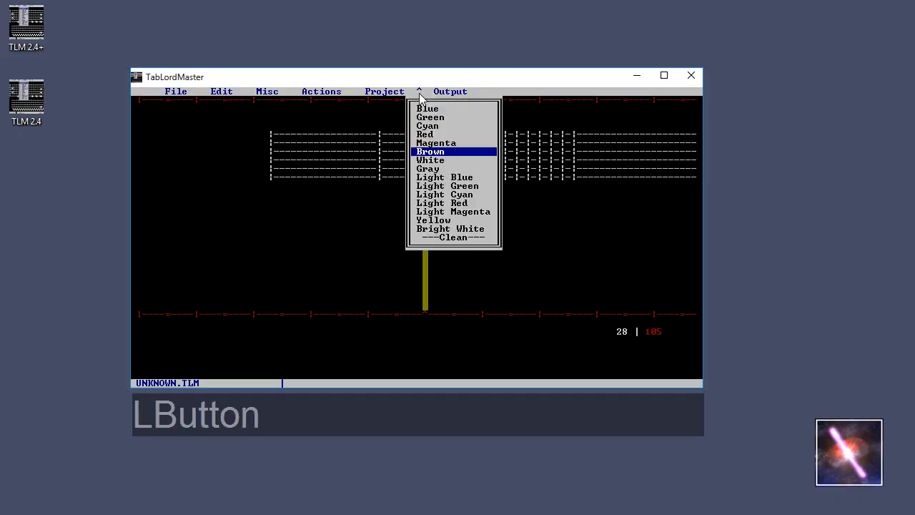
left_click(555, 167)
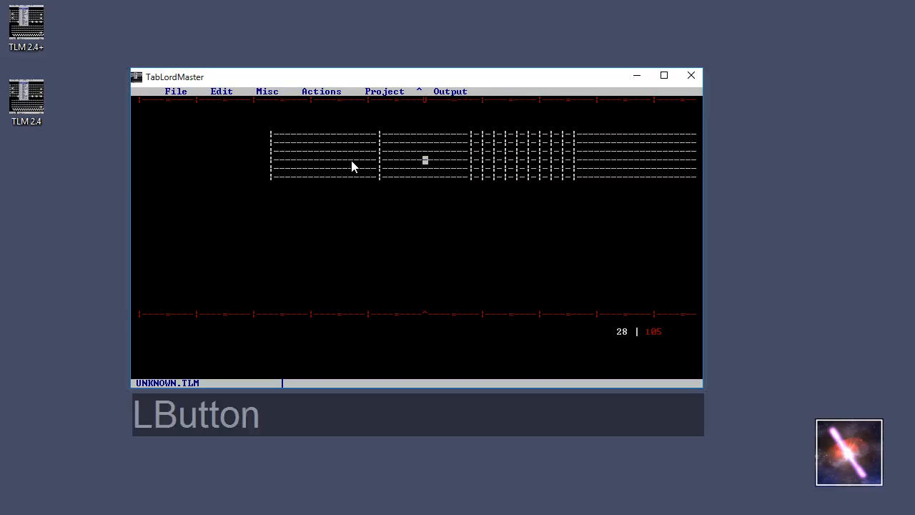
Step: Move to different columns in the wide measures, the narrow measures and the open staff to examine the guide bar
left_click(352, 161)
left_click(370, 147)
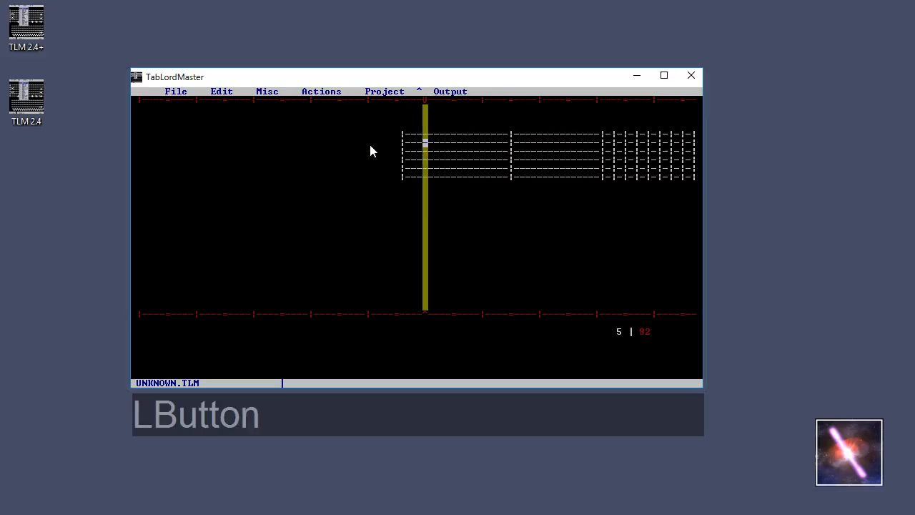
left_click(641, 166)
left_click(671, 156)
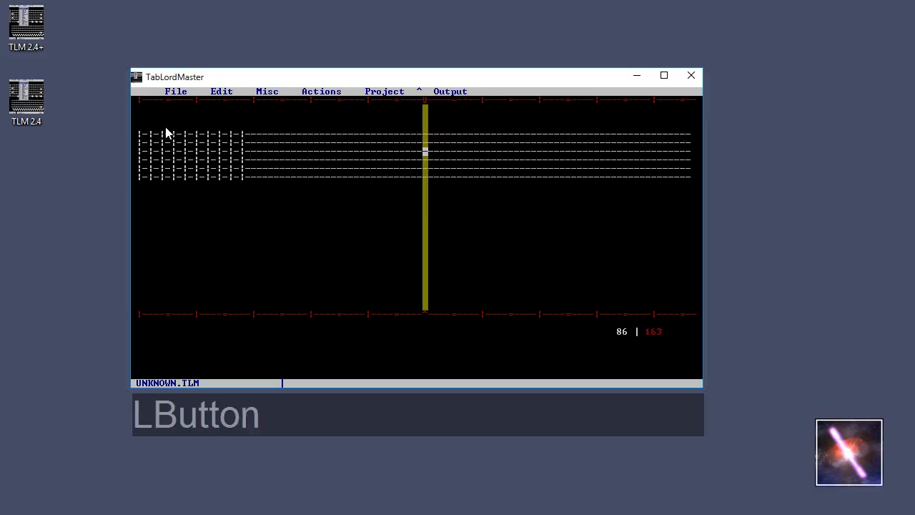
left_click(211, 164)
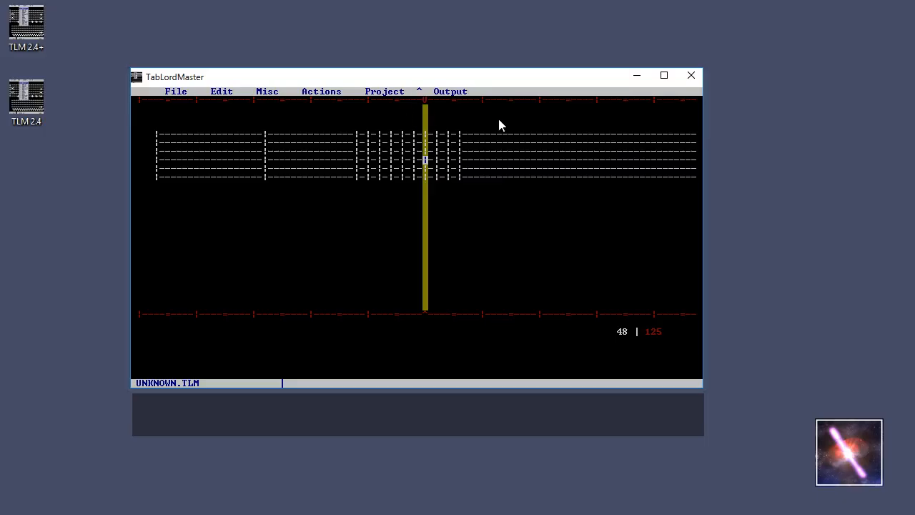
key("Right")
key("Right")
key("Right")
key("Right")
key("Right")
key("Right")
key("Right")
key("Left")
key("Left")
key("Left")
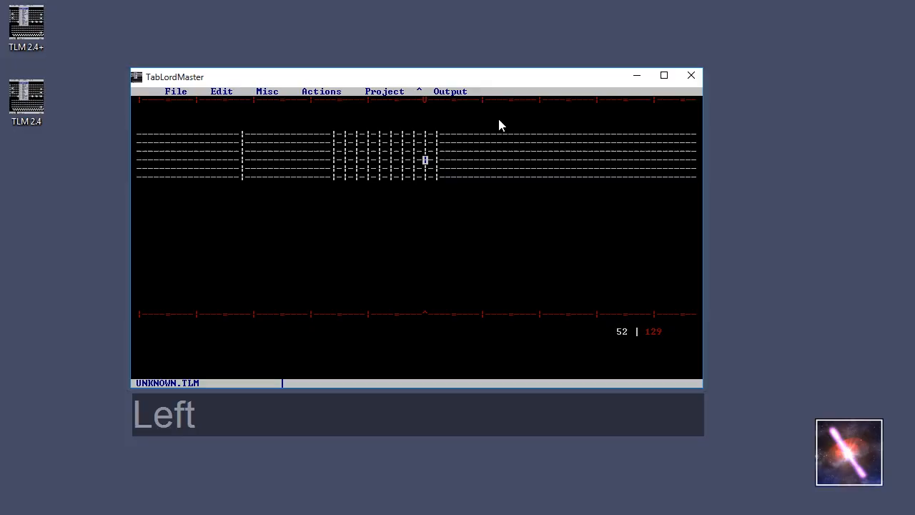
key("Left")
key("Left")
key("Left")
key("Left")
key("Left")
key("Left")
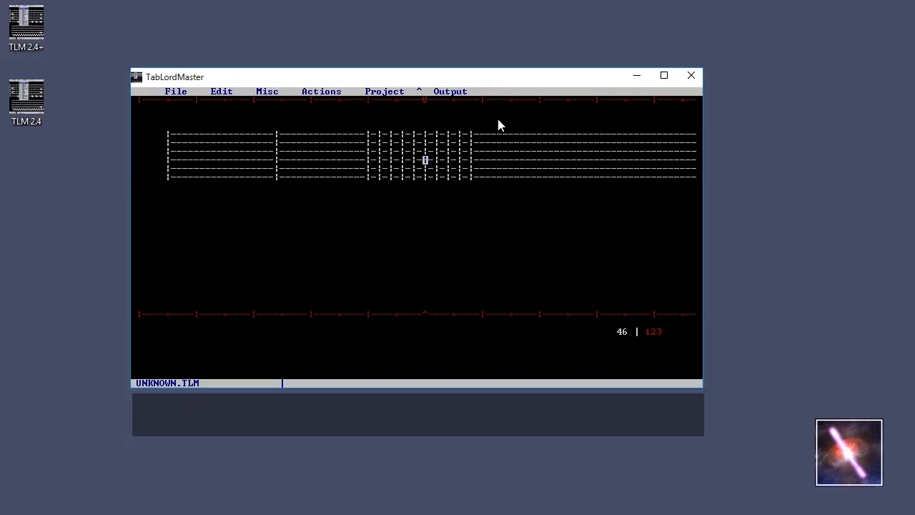
Step: Remove the brown guide bar with the Clean option and check the cursor column at two places on the staff
left_click(420, 91)
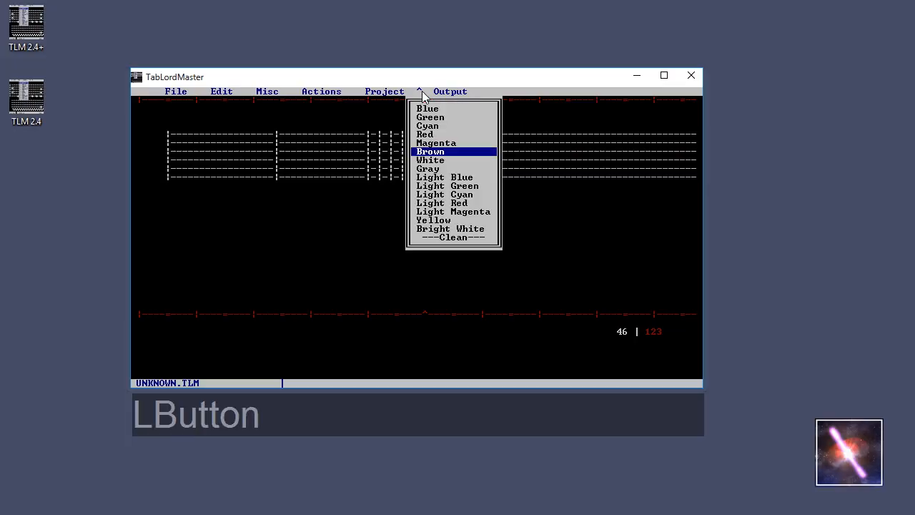
left_click(454, 242)
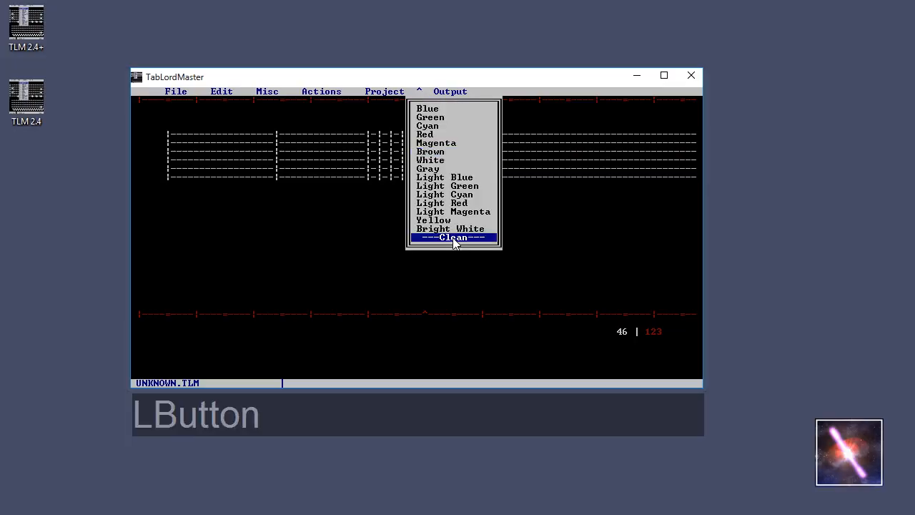
left_click(312, 138)
left_click(534, 157)
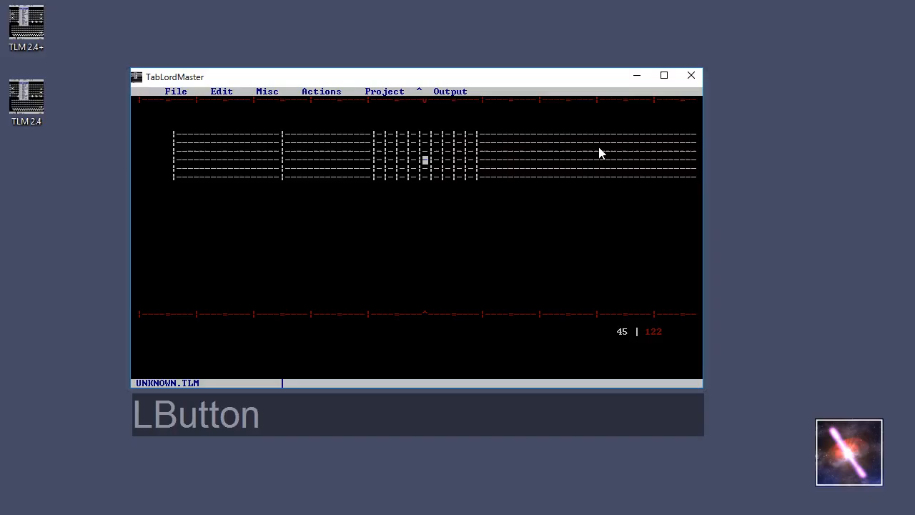
Step: Insert blank columns in the third measure until it is about 7 columns wide
key("Left")
key("Left")
key("Left")
key("Left")
key("Left")
key("Left")
key("Left")
key("Left")
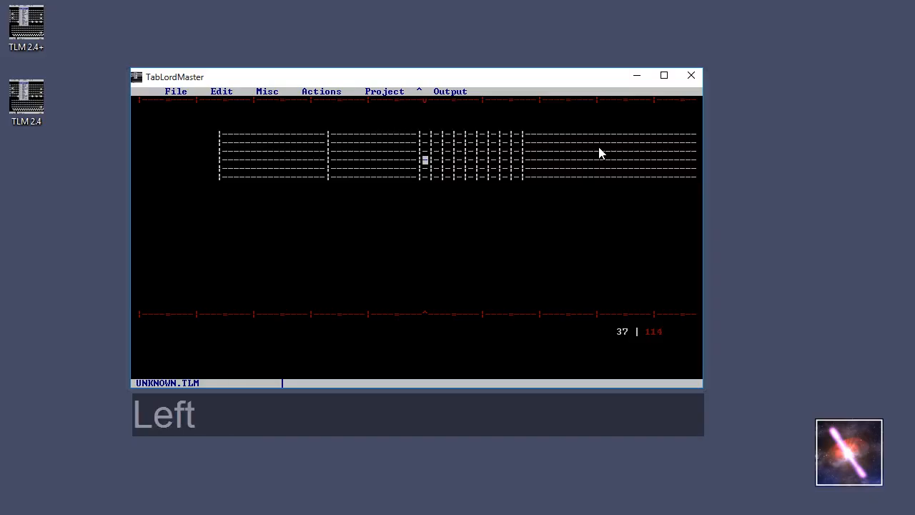
key("Insert")
key("Left")
key("Right")
key("Right")
key("Right")
Step: Split the staff inside the third measure with a gap of about nine empty columns, four columns after its opening bar line
key("alt+s")
key("alt+s")
key("alt+s")
key("alt+s")
key("alt+s")
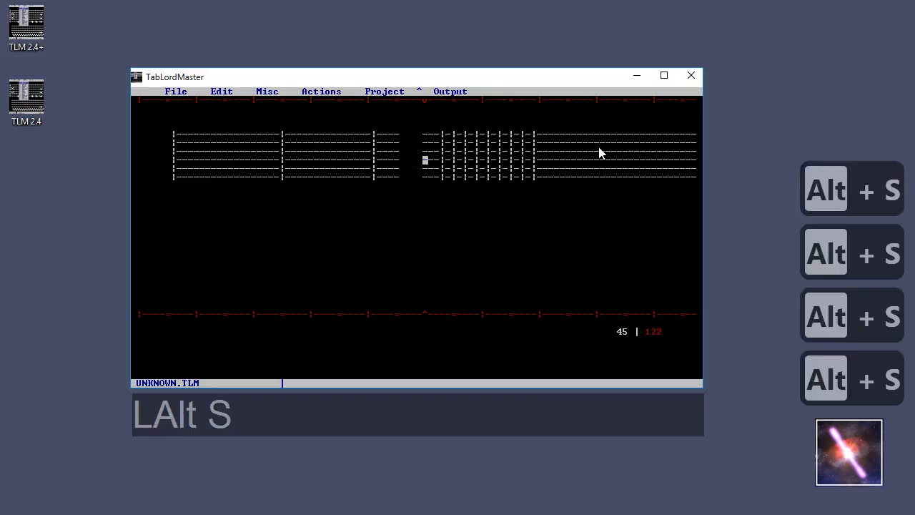
key("Left")
key("Left")
key("Left")
key("Left")
key("alt+s")
key("alt+s")
key("alt+s")
key("alt+s")
Step: Move back and forth across the gap in the third measure to examine the break in the staff
key("Left")
key("Left")
key("Left")
key("Left")
key("Left")
key("Right")
key("Right")
key("Right")
key("Right")
key("Right")
key("Right")
key("Right")
key("Right")
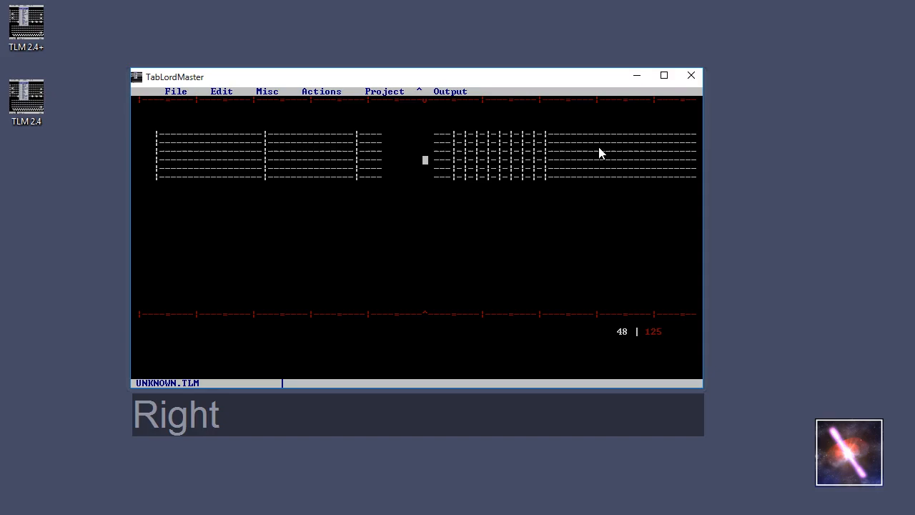
key("Left")
key("Left")
key("Left")
key("Left")
key("Left")
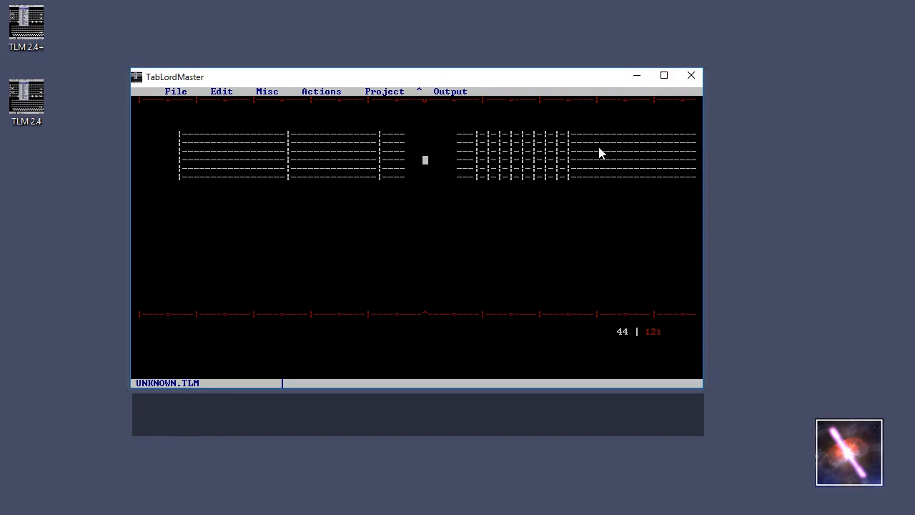
left_click(379, 92)
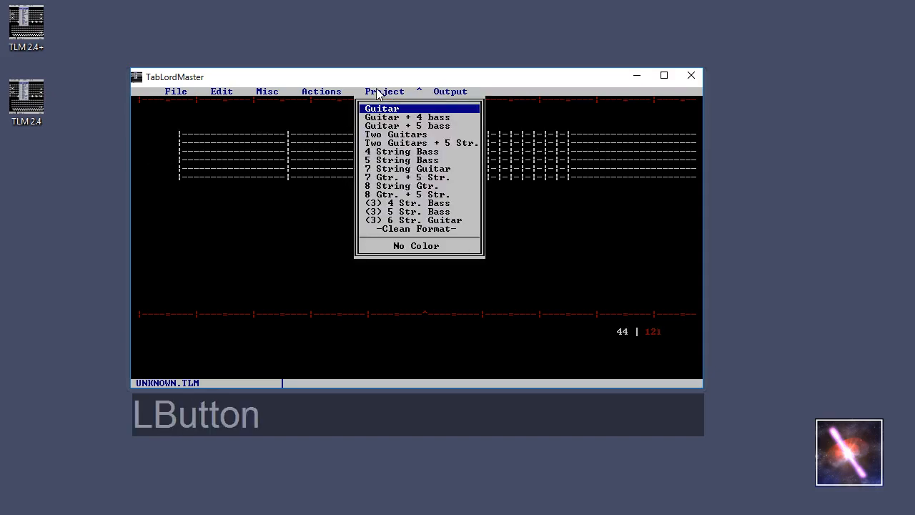
left_click(465, 154)
left_click(536, 110)
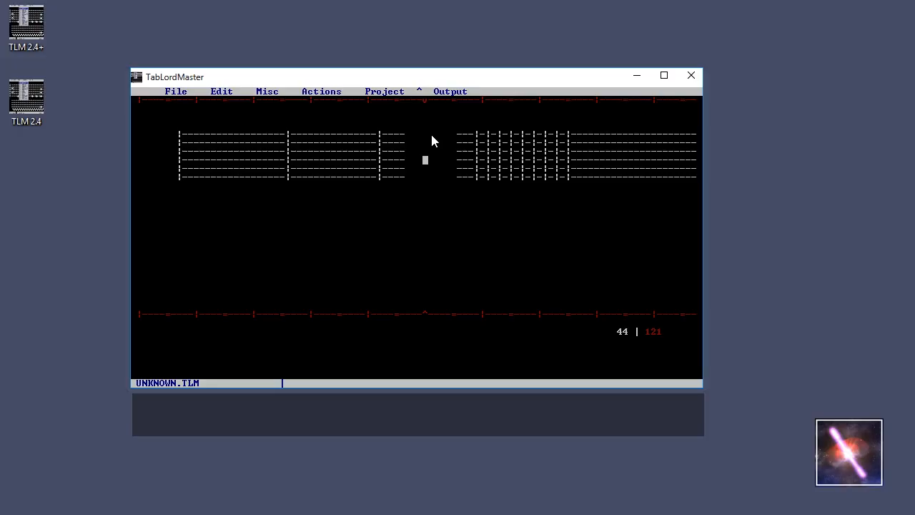
Step: Place a bar line with marks above and below it on the last staff column before the gap
left_click(407, 160)
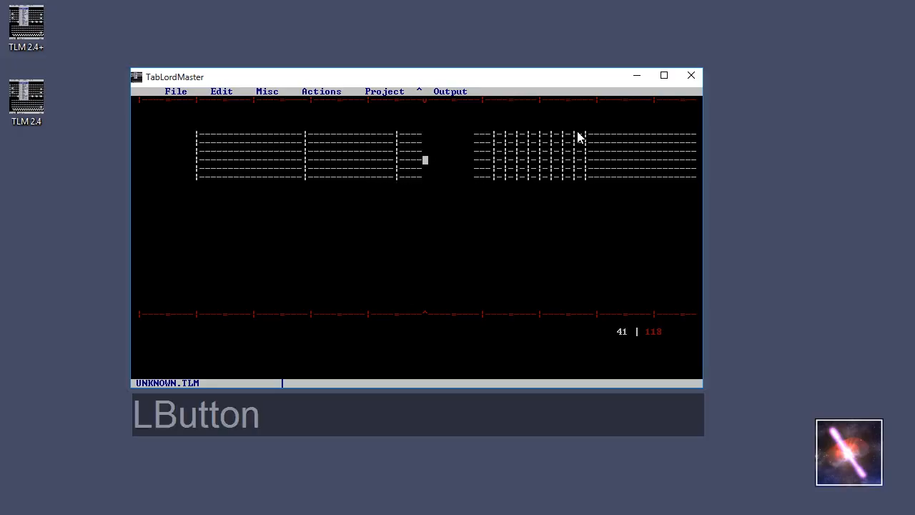
key("Left")
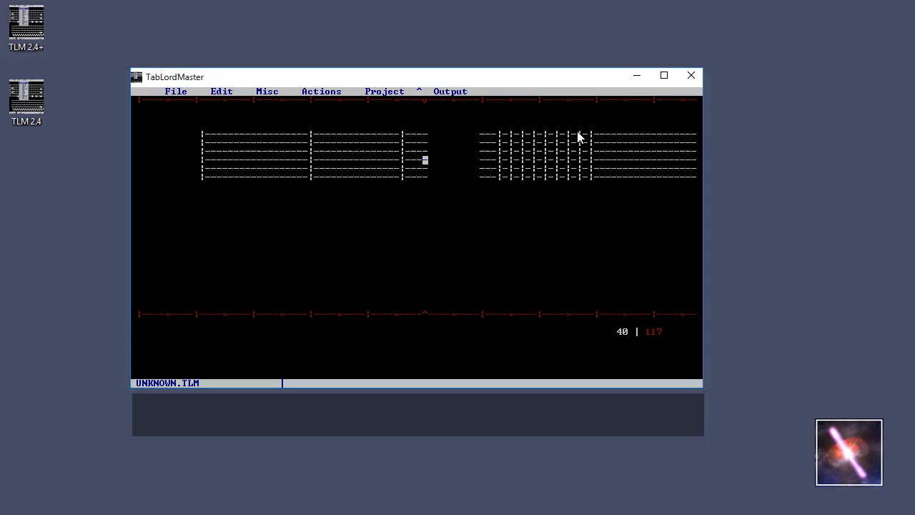
key("KP_Enter")
key("Delete")
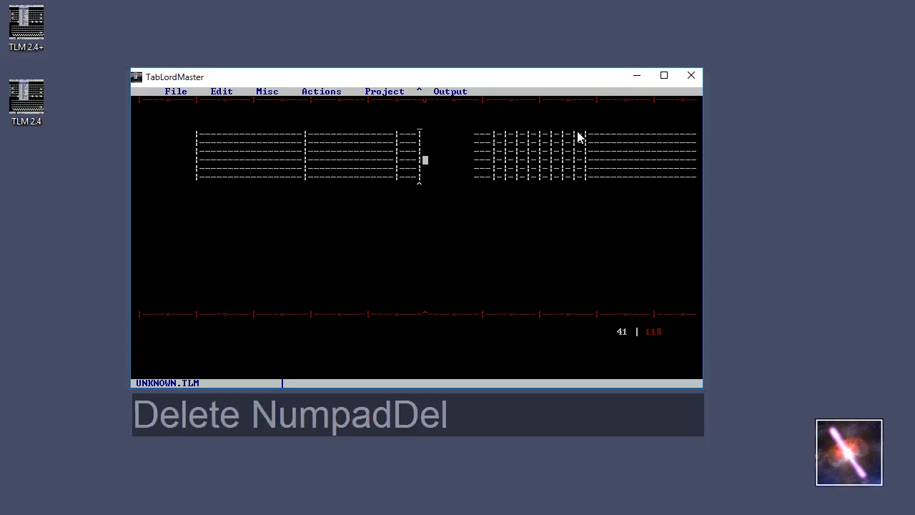
Step: Move around the marked bar line and above the staff to examine its marks
key("Left")
key("Right")
key("Right")
key("Right")
key("Right")
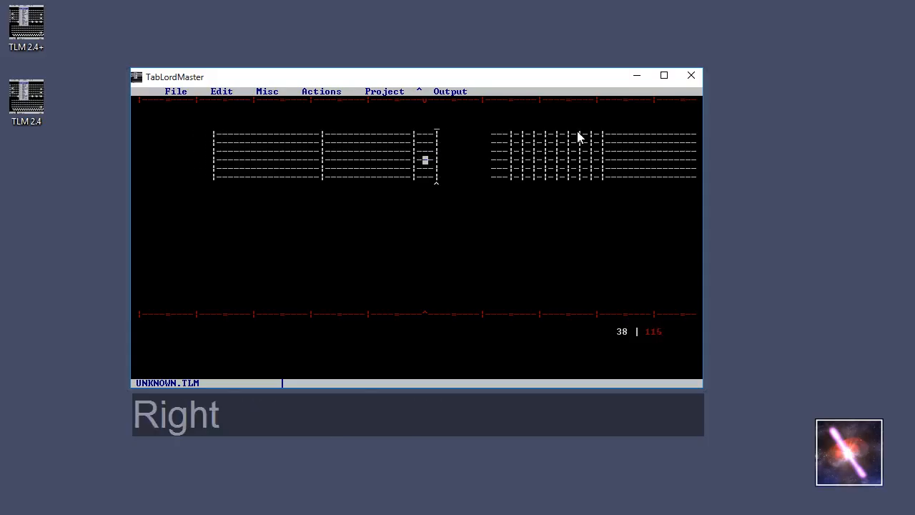
key("Up")
key("Up")
key("Up")
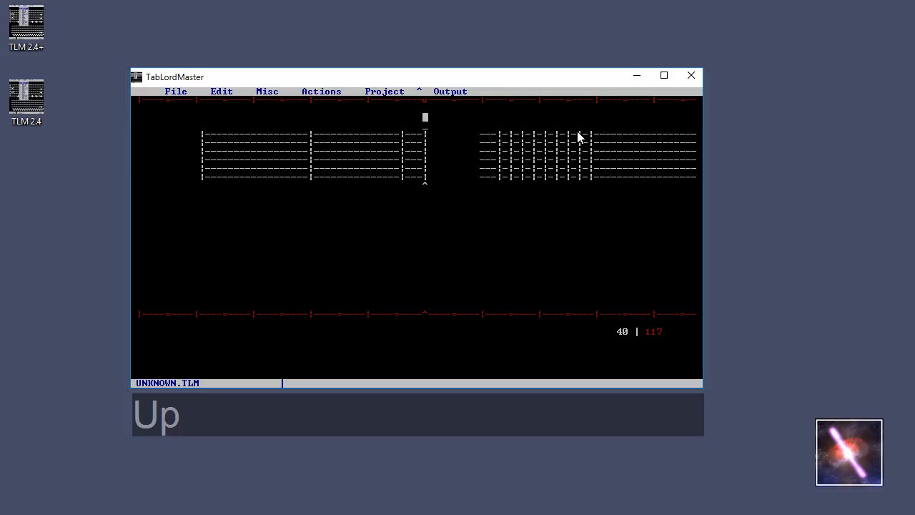
key("Down")
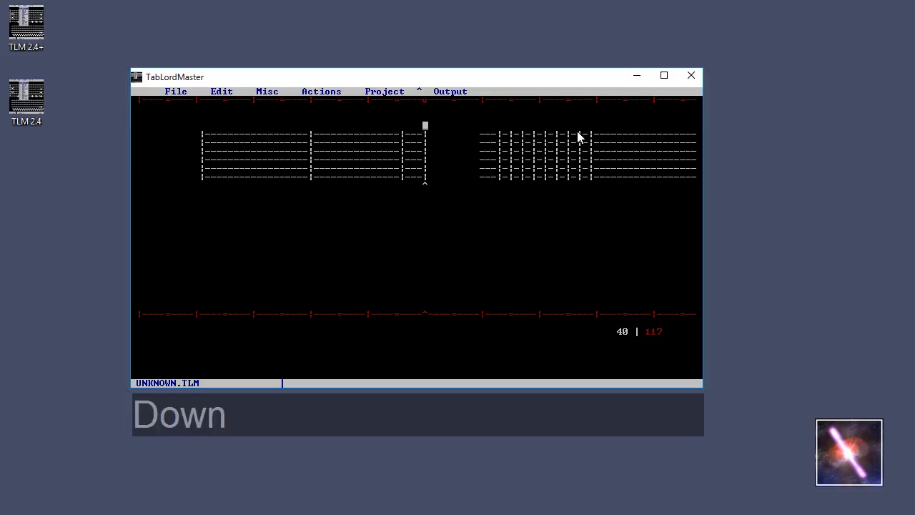
key("Down")
Step: Return to the start of the staff and move through the measures up to the gap to review the finished section
key("Left")
key("Left")
key("Left")
key("Left")
key("Left")
key("Home")
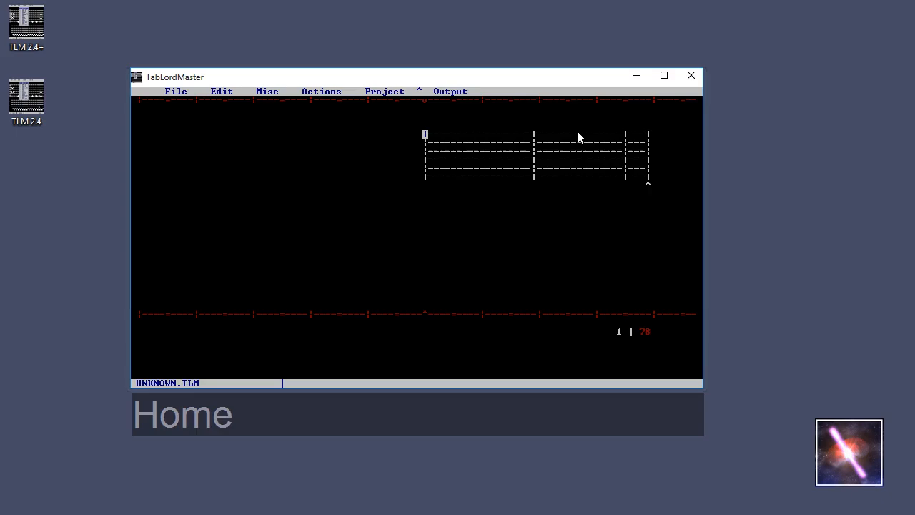
key("Right")
key("Right")
key("Right")
key("Right")
key("Right")
key("Right")
key("Right")
key("Right")
key("Right")
key("Right")
key("Right")
key("Right")
key("Right")
key("Right")
key("Right")
key("Right")
key("Right")
key("Right")
key("Right")
key("Right")
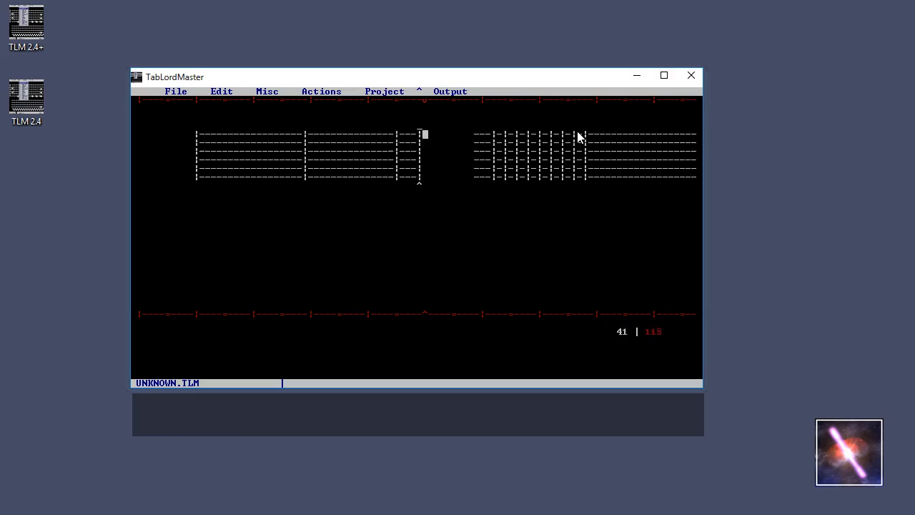
Step: Move across the gap after the marked bar line and through the short measures to examine the resumed staff
key("Right")
key("Right")
key("Right")
key("Right")
key("Right")
key("Right")
key("Left")
key("Left")
key("Left")
key("Right")
key("Right")
key("Right")
key("Right")
key("Right")
key("Right")
key("Right")
key("Right")
key("Right")
key("Right")
key("Right")
key("Right")
key("Right")
key("Right")
key("Right")
key("Right")
key("Right")
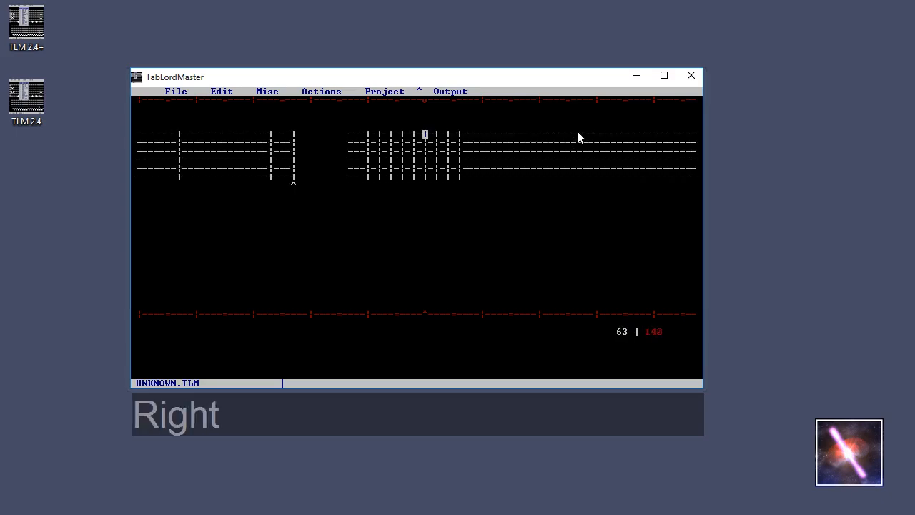
Step: Move back from the short measures across the gap to the marked bar line to review the section break
key("Left")
key("Left")
key("Left")
key("Left")
key("Left")
key("Left")
key("Left")
key("Left")
key("Left")
key("Left")
key("Left")
key("Left")
key("Left")
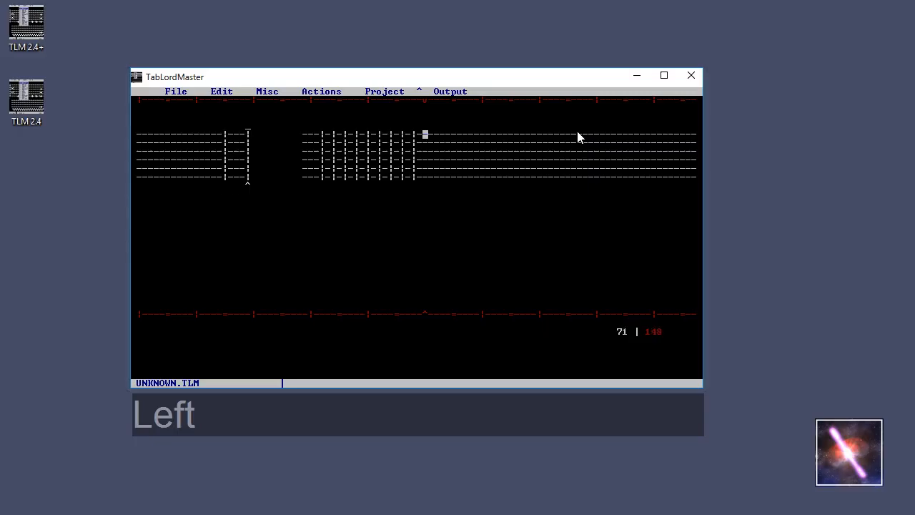
key("Left")
key("Left")
key("Left")
key("Left")
key("Left")
key("Left")
key("Left")
key("Left")
key("Left")
key("Left")
key("Left")
key("Left")
key("Left")
key("Left")
key("Left")
key("Left")
key("Left")
key("Left")
key("Left")
key("Left")
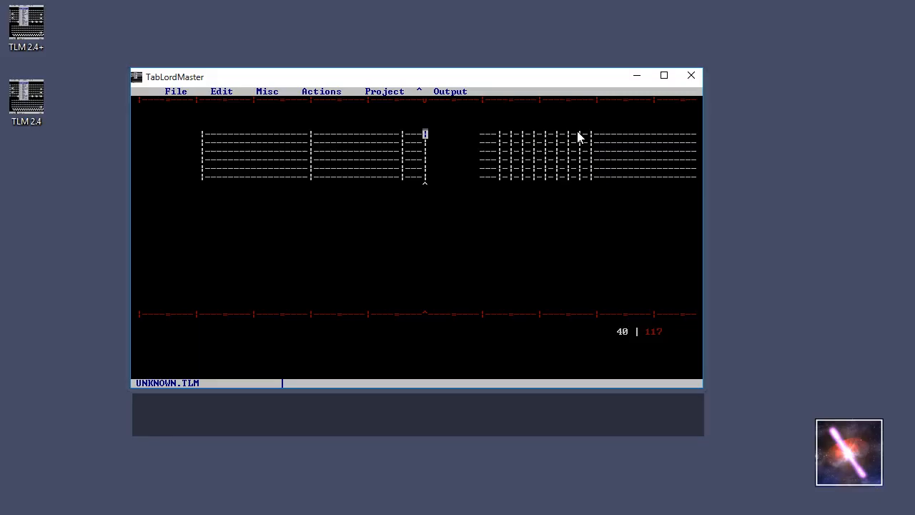
key("Left")
key("Right")
Step: Insert three blank chord diagrams with Chord Create at column 44, in the gap after the marked bar line
left_click(268, 87)
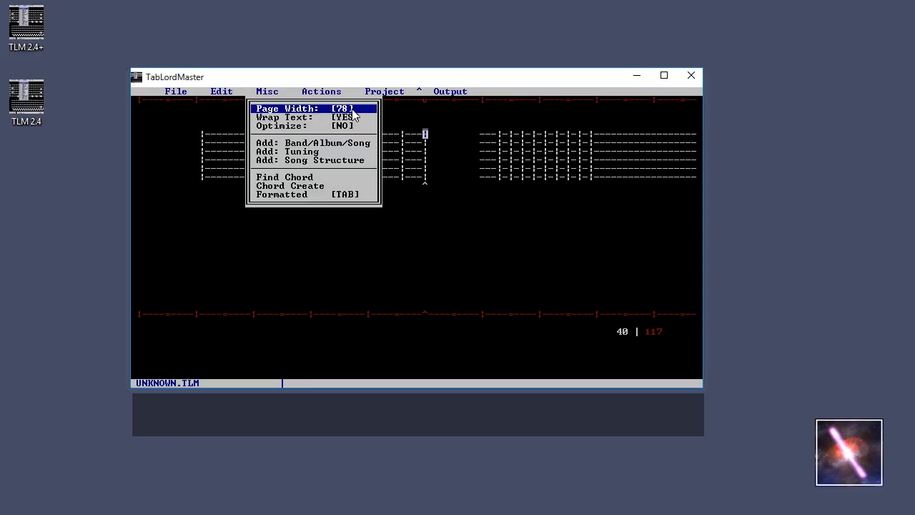
left_click(458, 164)
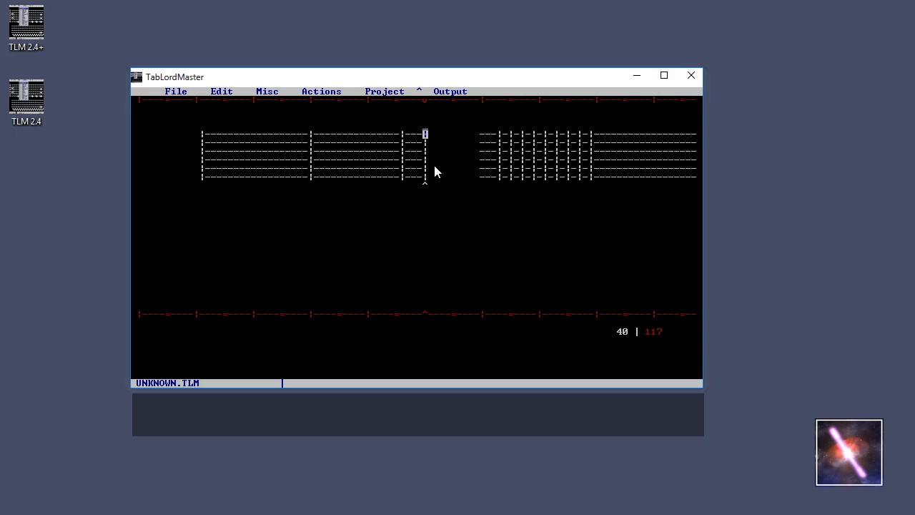
left_click(451, 144)
left_click(267, 92)
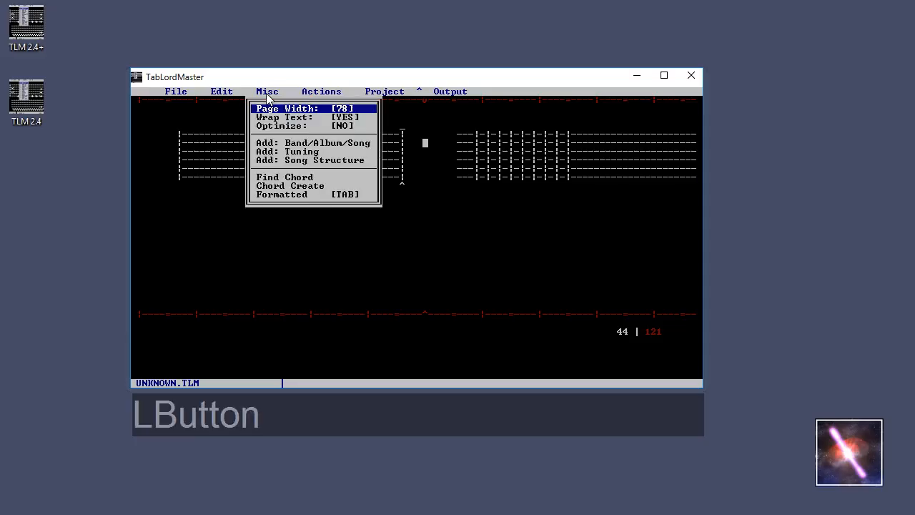
left_click(280, 190)
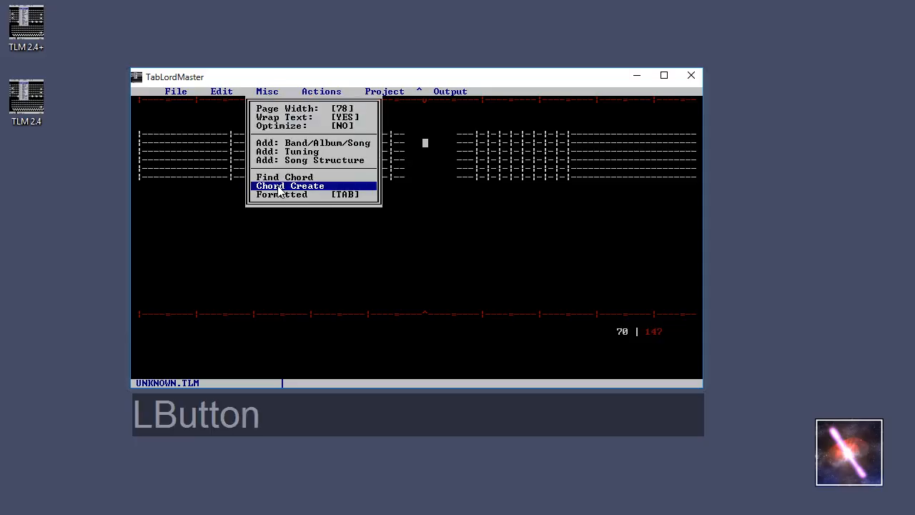
left_click(278, 187)
left_click(466, 160)
left_click(287, 159)
left_click(288, 162)
left_click(287, 162)
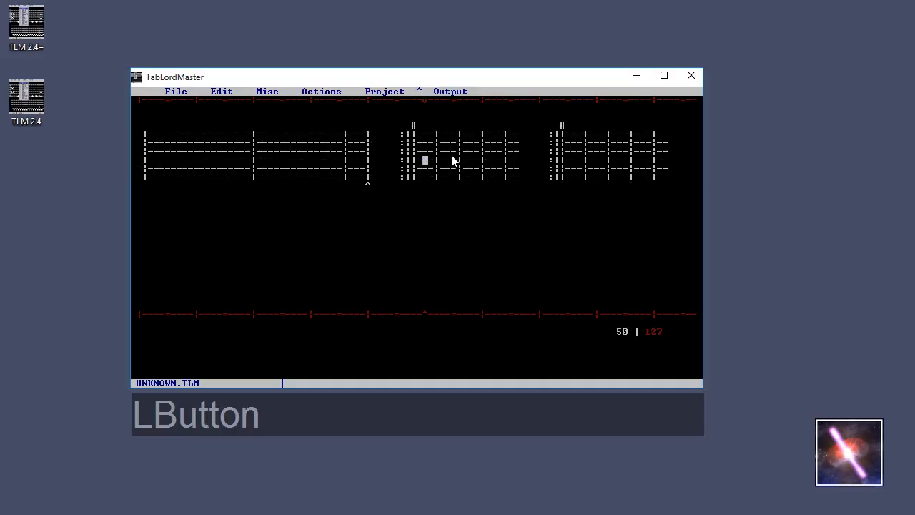
left_click(454, 159)
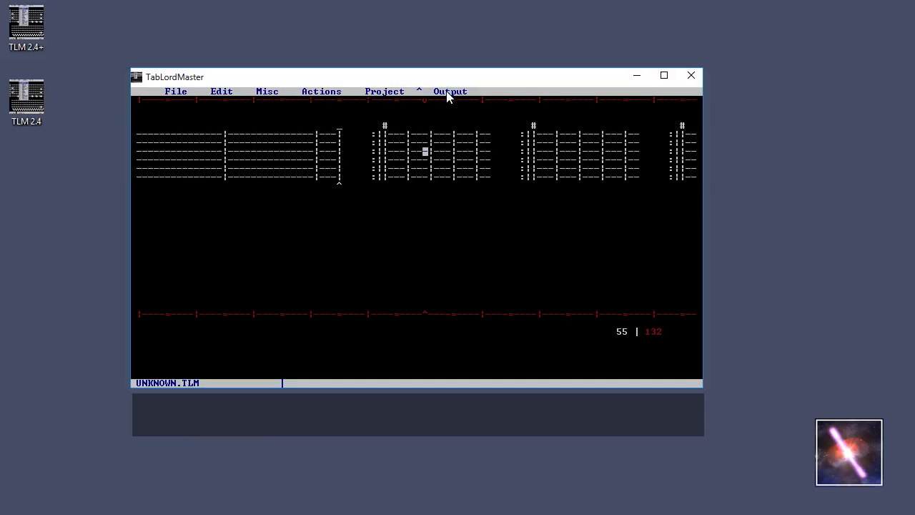
Step: Open the help file and read through the command list down to the sample chord diagrams and tab layout
left_click(447, 93)
left_click(454, 136)
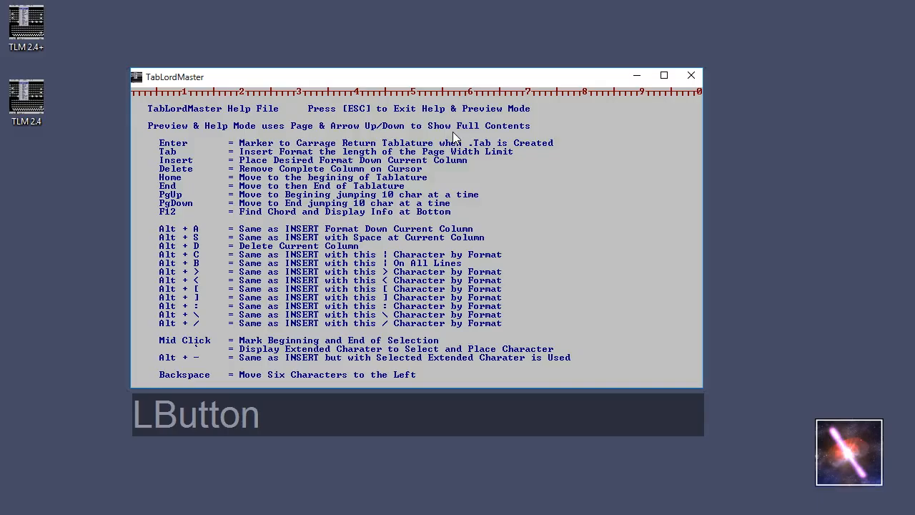
key("Page_Down")
key("Page_Down")
key("Page_Down")
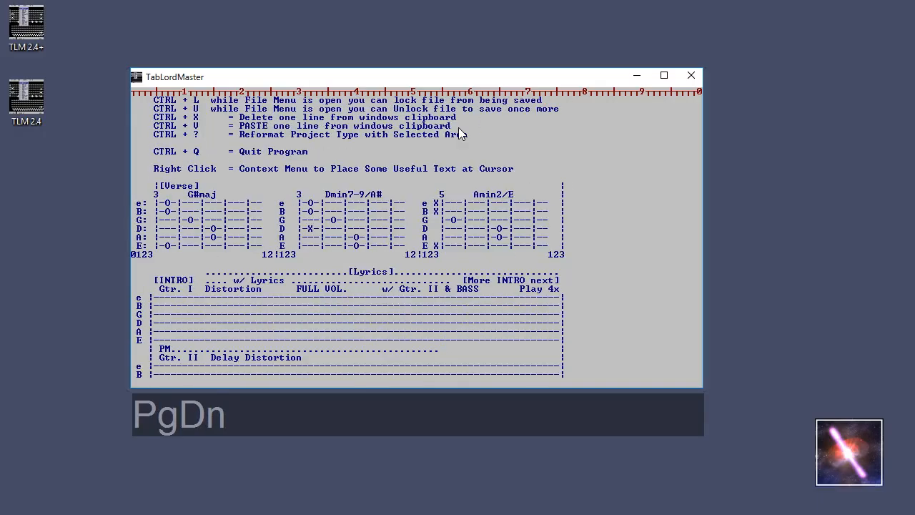
key("Down")
key("Down")
key("Down")
key("Down")
key("Down")
key("Down")
key("Down")
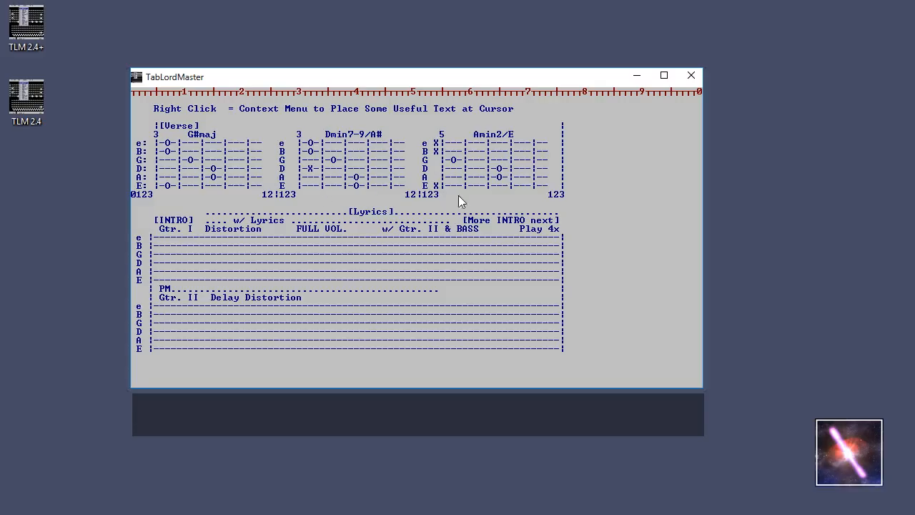
left_click(552, 220)
Step: Return to the gap at column 44 and delete the inserted chord diagrams
left_click(440, 223)
left_click(362, 155)
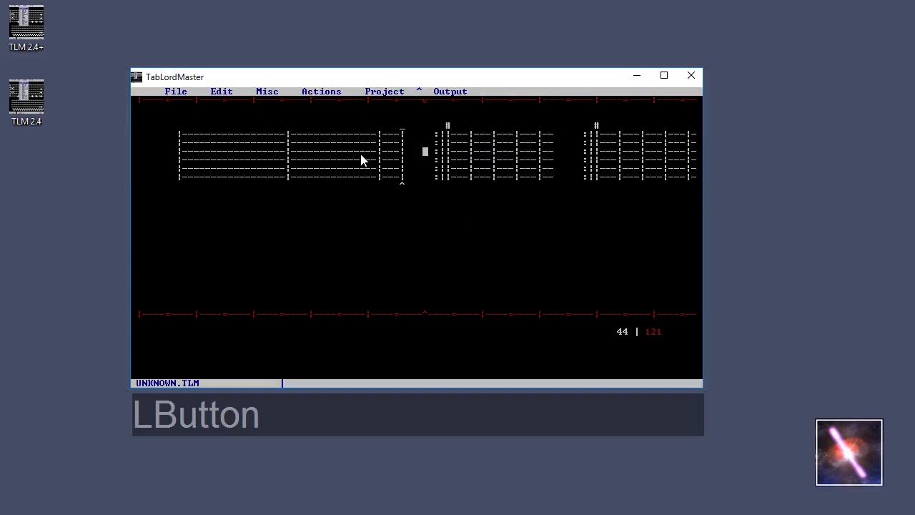
left_click(479, 156)
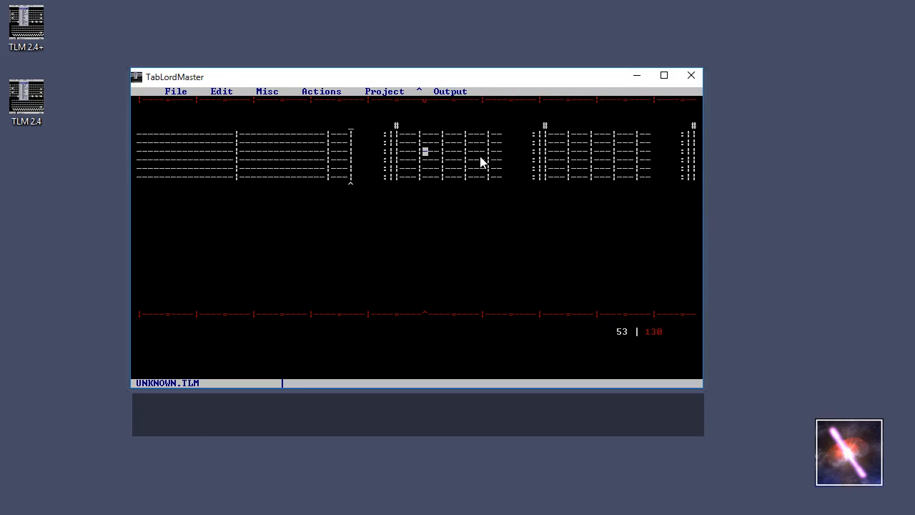
left_click(376, 160)
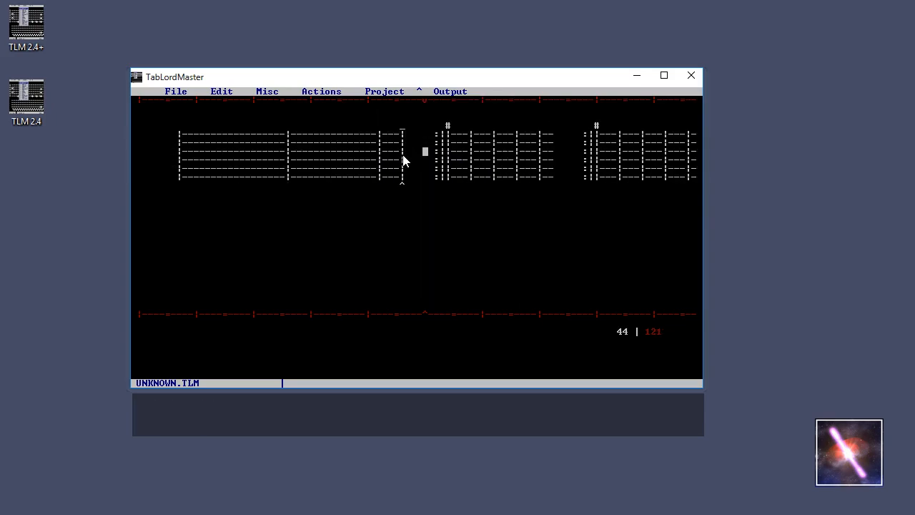
key("Delete")
Step: Save a snapshot of the current tablature for restoring
left_click(221, 94)
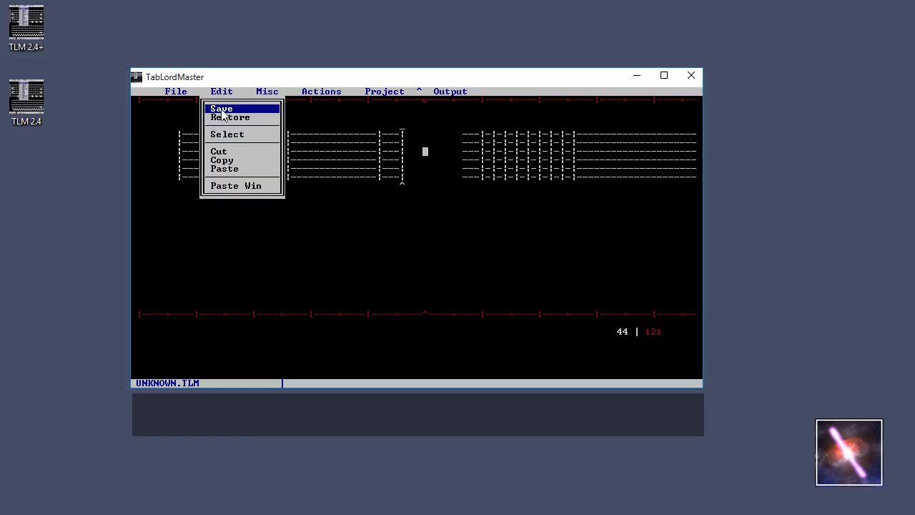
left_click(222, 110)
left_click(445, 155)
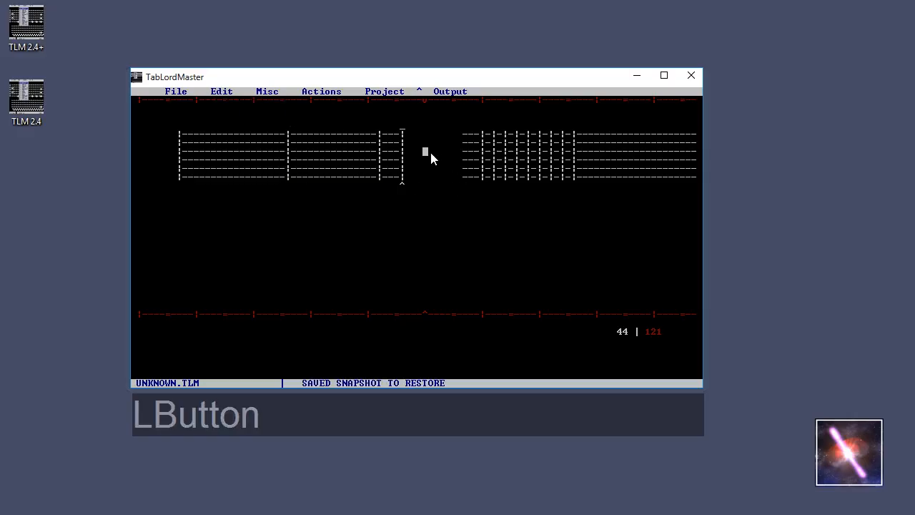
Step: Use Chord Create three times to add blank chord diagrams in the gap and look over the result
left_click(268, 91)
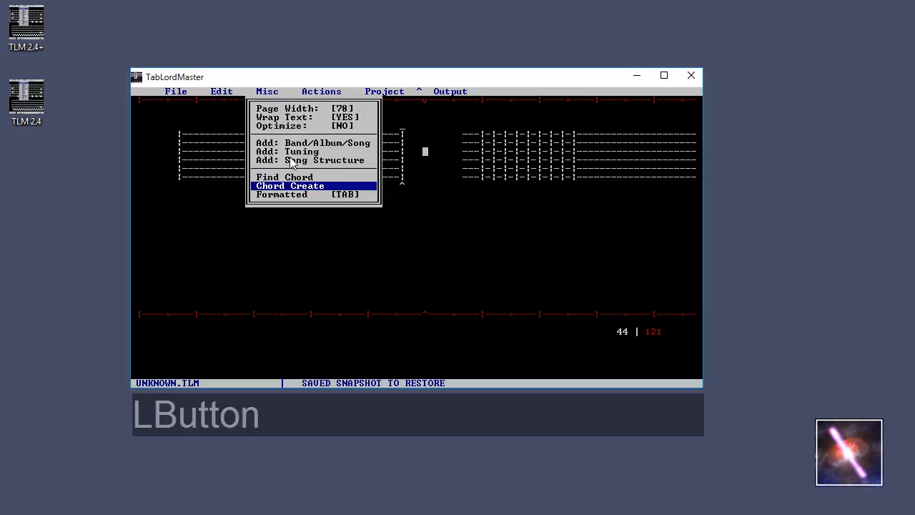
left_click(296, 191)
left_click(269, 105)
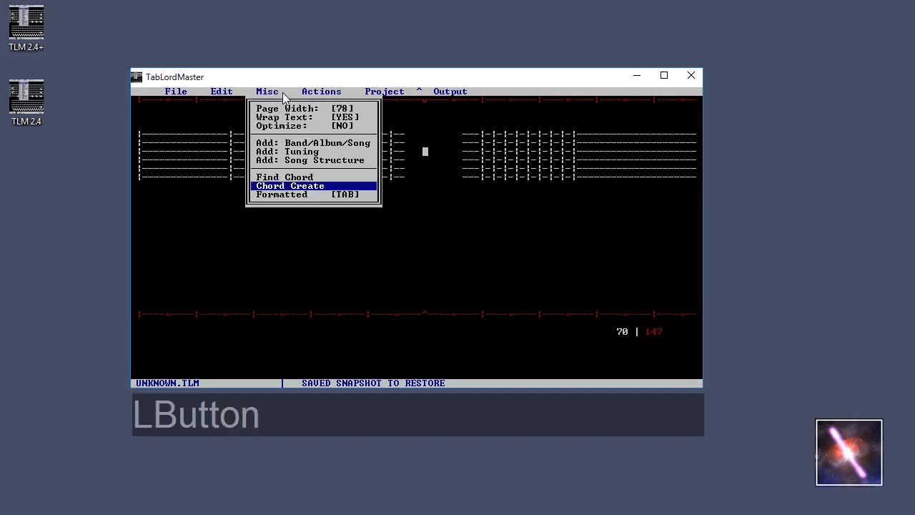
left_click(287, 190)
left_click(196, 172)
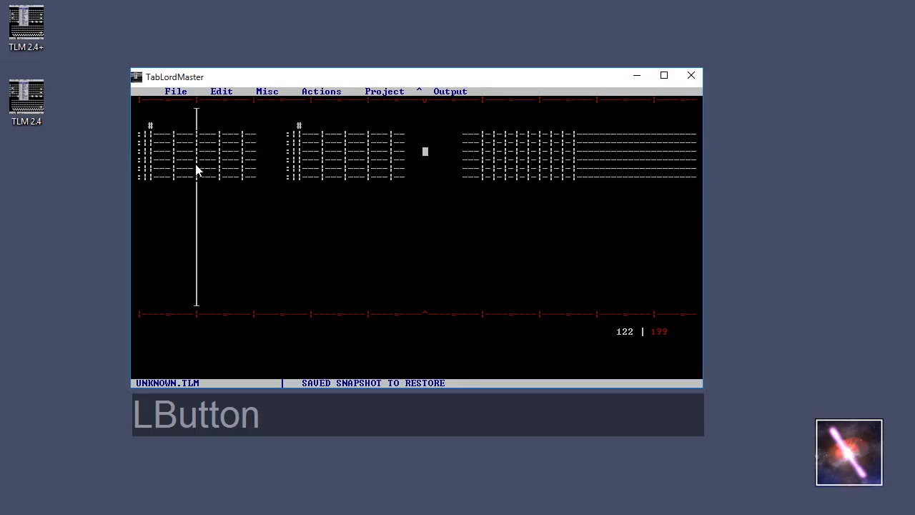
left_click(660, 160)
left_click(659, 160)
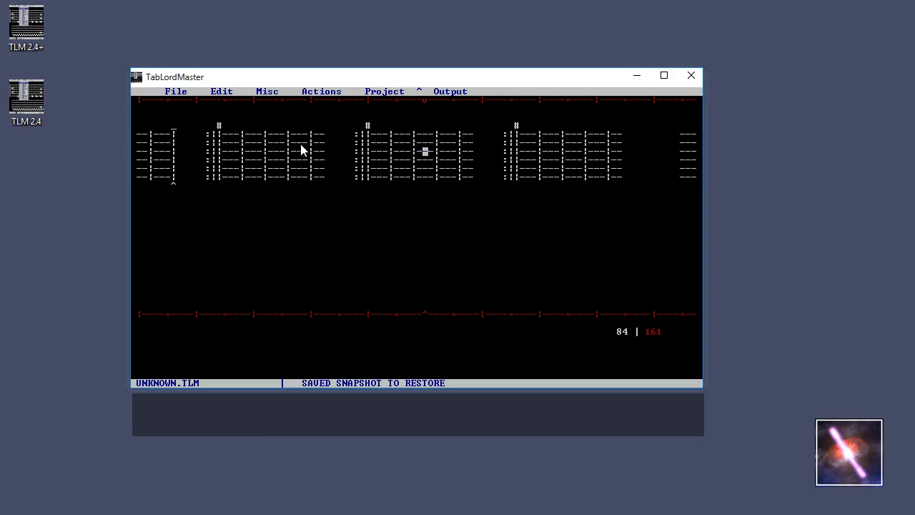
Step: Restore the saved snapshot of the tablature
left_click(224, 93)
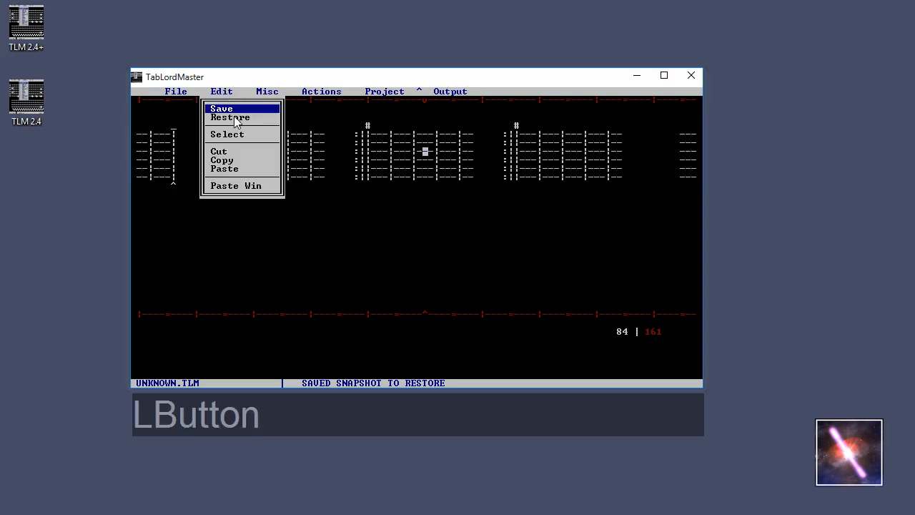
left_click(234, 120)
left_click(226, 170)
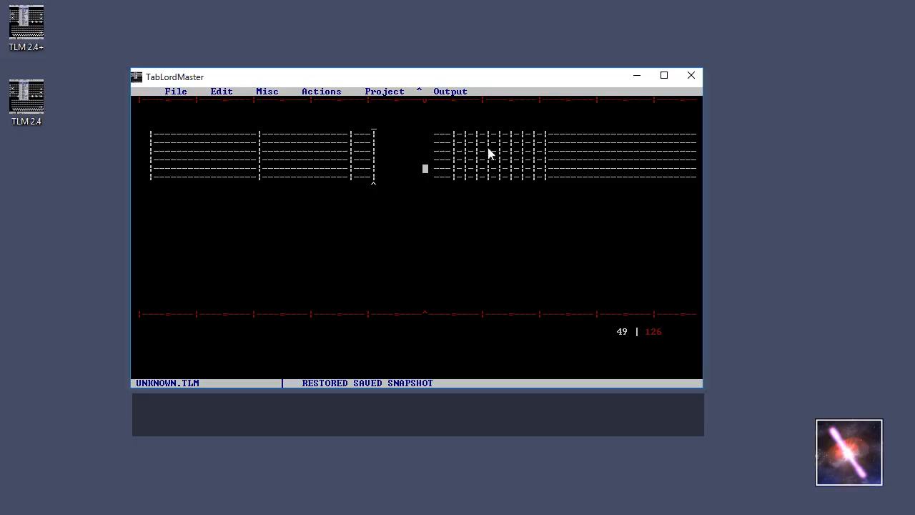
Step: Look over the restored staff, return to the gap at column 43, and run Find Chord there
left_click(574, 174)
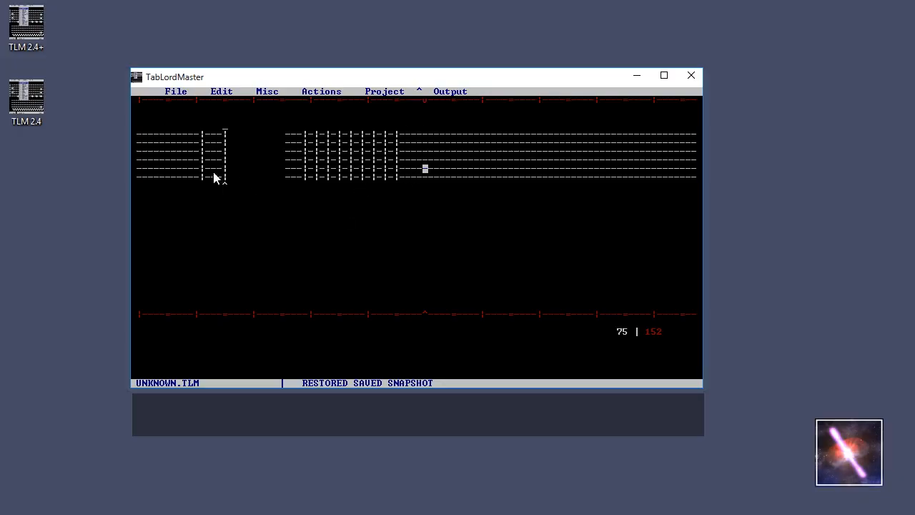
left_click_drag(243, 168, 361, 124)
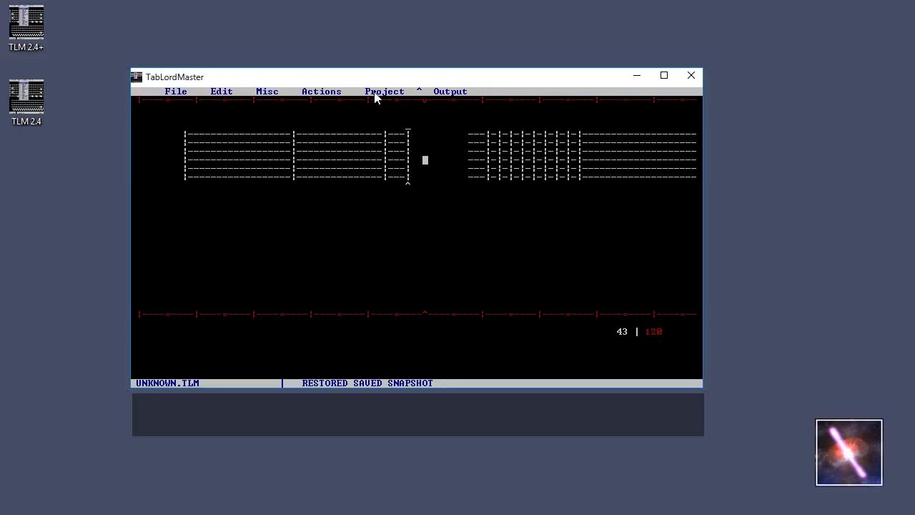
left_click(267, 91)
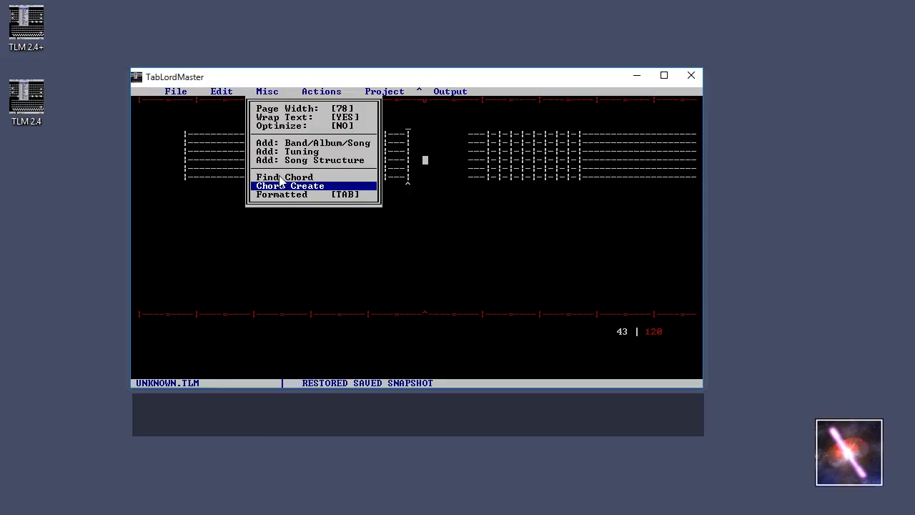
left_click(281, 178)
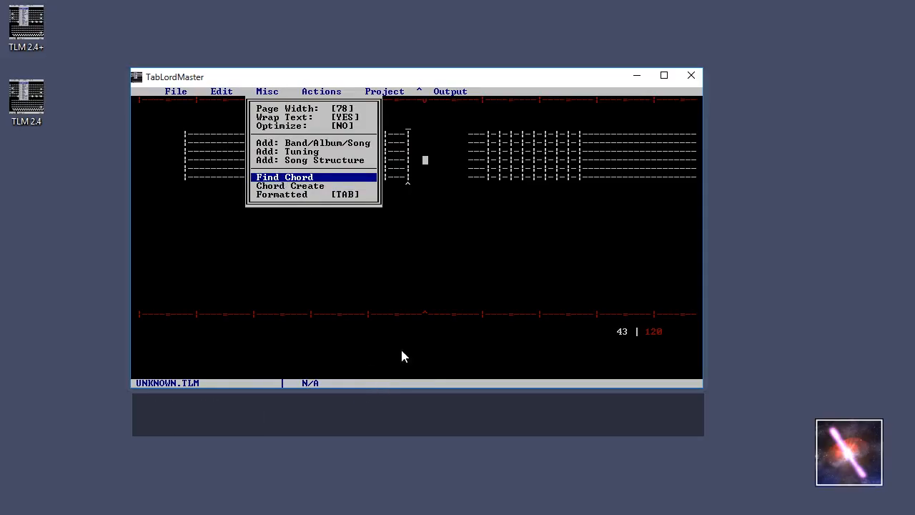
left_click(425, 159)
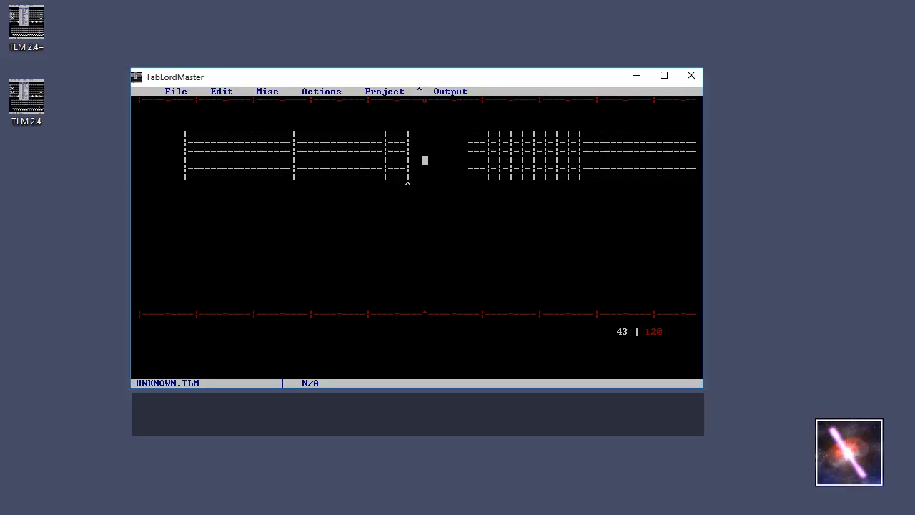
Step: Switch to SASSJ-HIGHROADEASY.TAB in AkelPad and try selecting a rectangular block around the Fig. X 4x measure
left_click(457, 514)
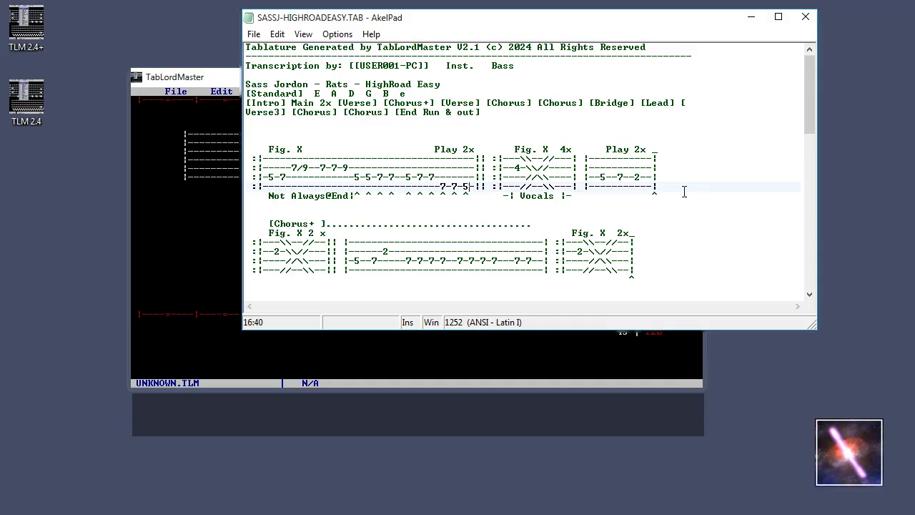
key("alt")
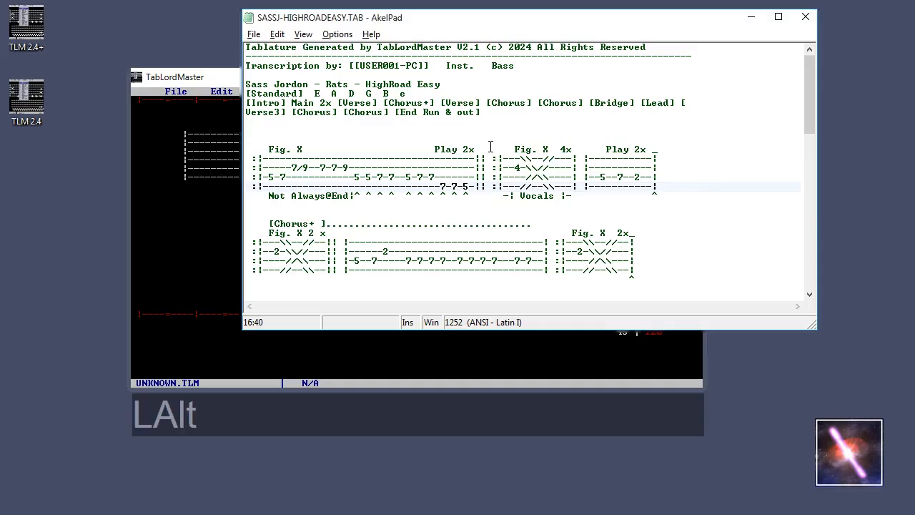
left_click_drag(490, 147, 525, 146)
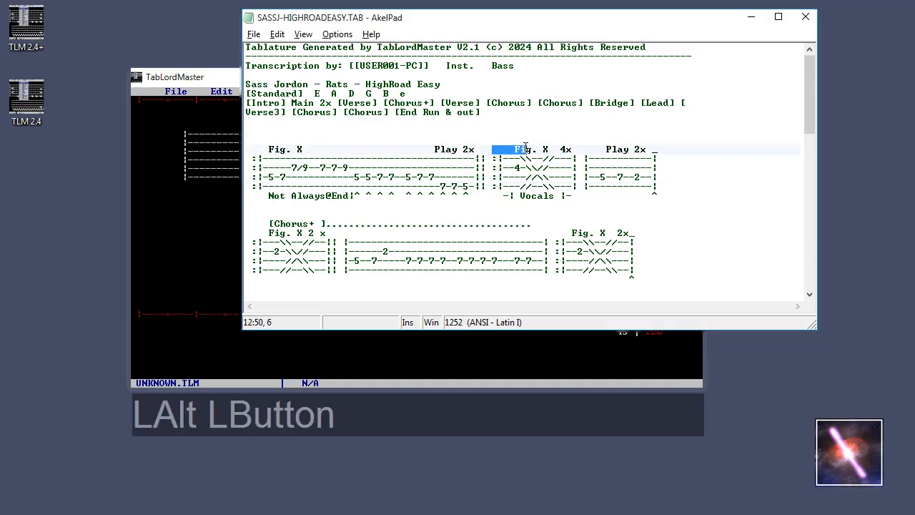
left_click(494, 129)
left_click_drag(494, 128, 626, 142)
left_click(493, 128)
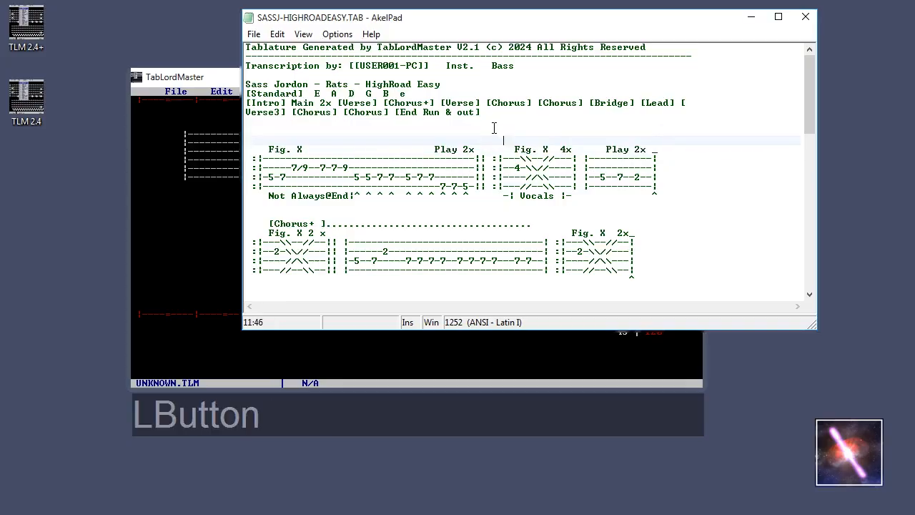
left_click_drag(493, 128, 569, 170)
left_click(511, 140)
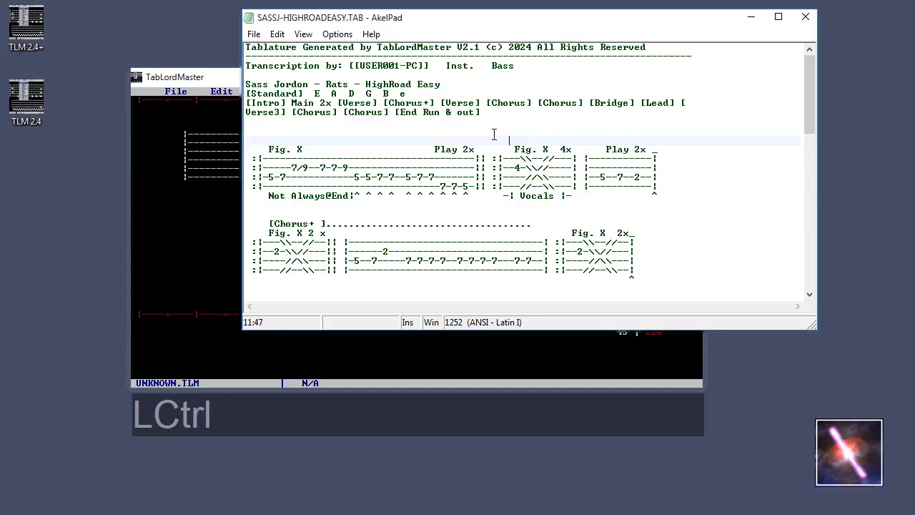
Step: Copy the rectangular block containing the Fig. X 4x and Play 2x measures, and switch back to TabLordMaster
left_click_drag(492, 131, 671, 217)
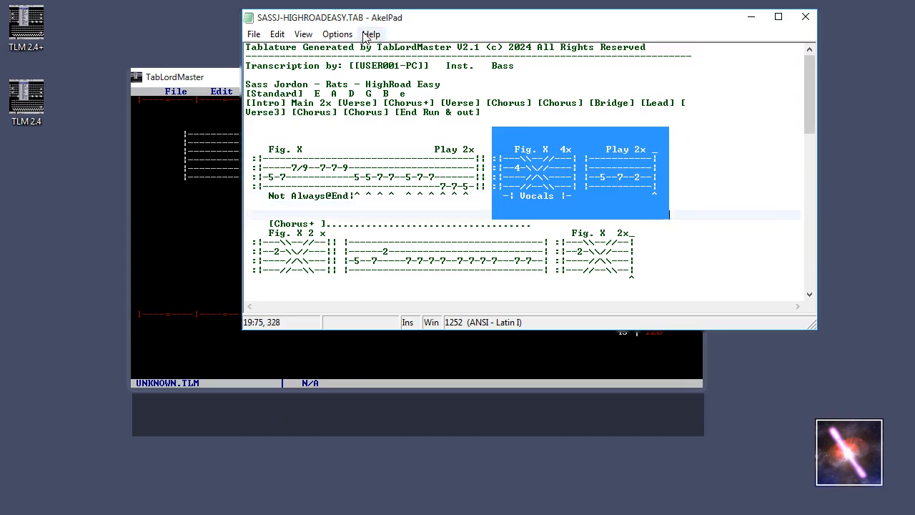
left_click(277, 34)
left_click(308, 105)
scroll(564, 246, "down", 3)
scroll(565, 246, "up", 3)
left_click(222, 77)
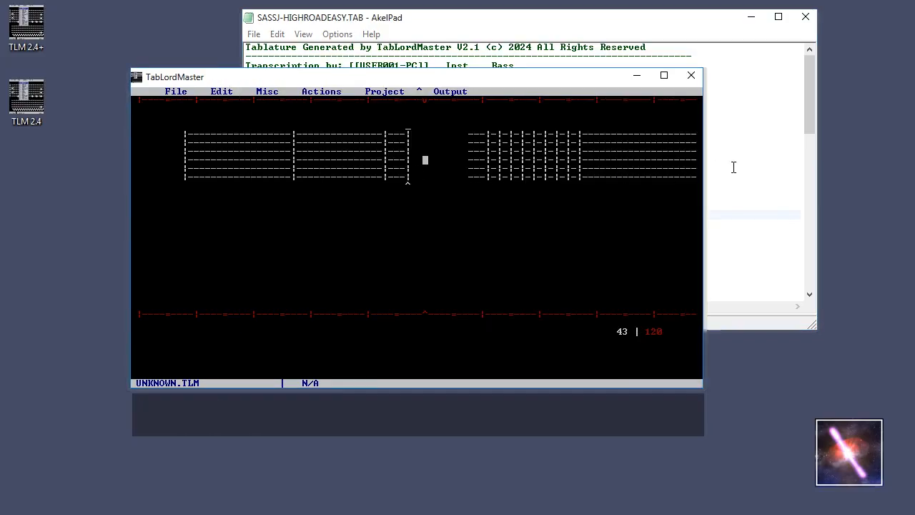
Step: Check the gap after the staff against the block selected in AkelPad, and switch back to TabLordMaster
left_click(688, 184)
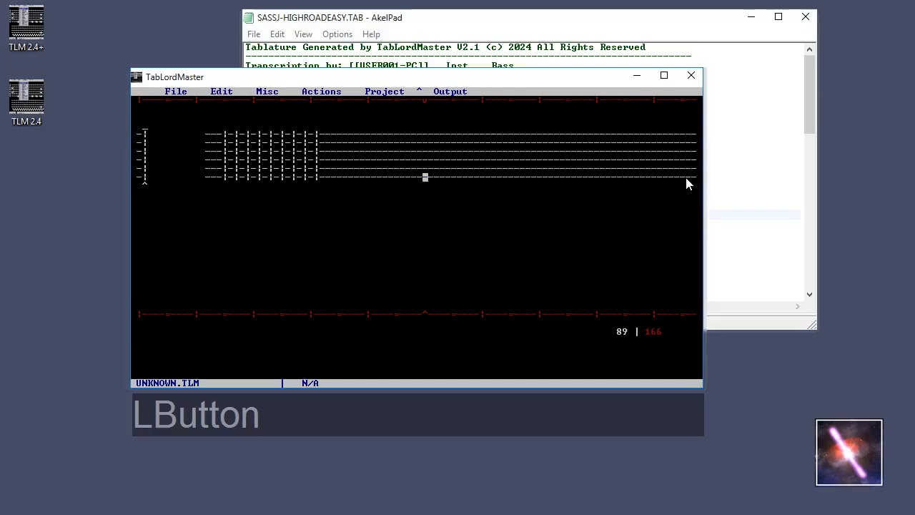
left_click(181, 129)
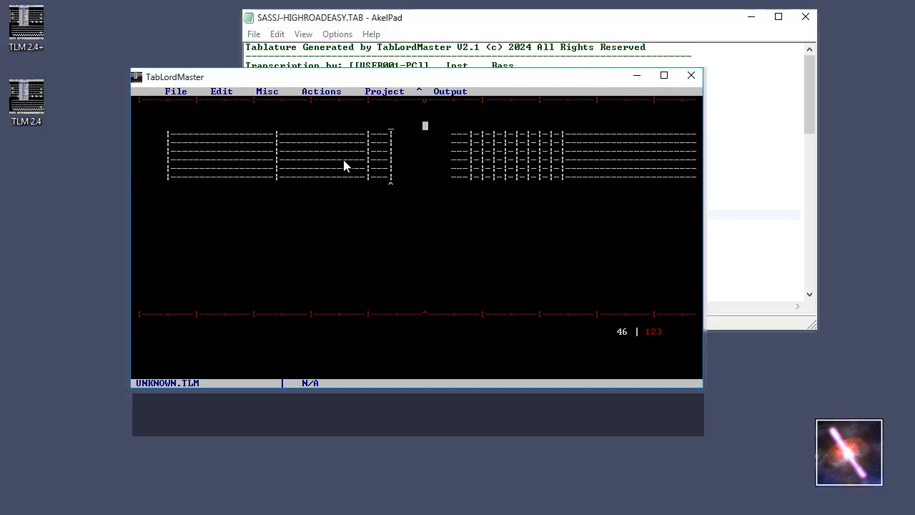
left_click(564, 22)
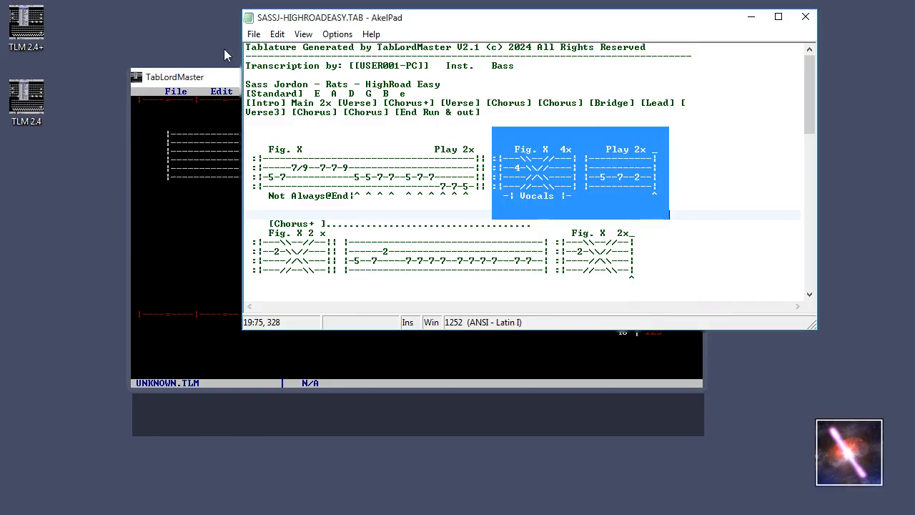
left_click(221, 77)
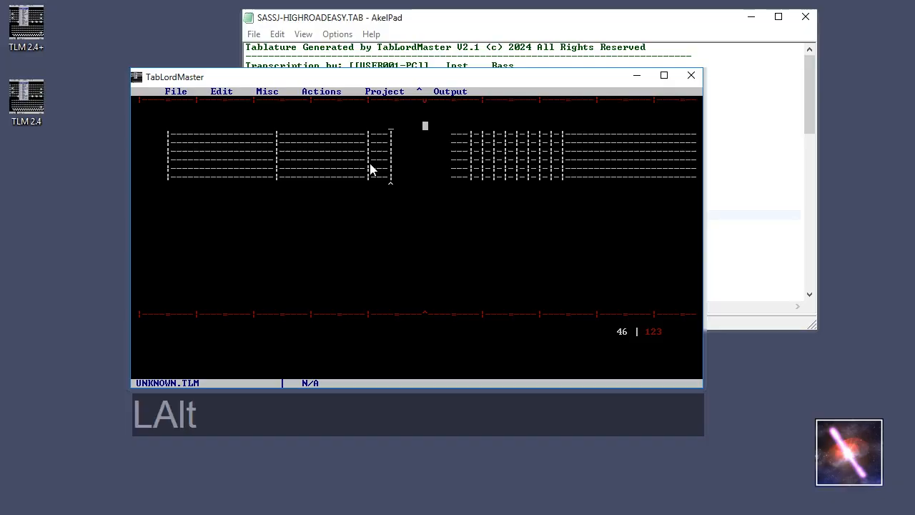
Step: Insert a run of blank columns at column 46 to widen the gap between the staff sections
key("alt+s")
key("alt+s")
key("alt+s")
key("alt+s")
key("alt+s")
key("alt+s")
key("alt+s")
key("alt+s")
key("alt+s")
key("alt+s")
key("alt+s")
key("alt+s")
key("alt+s")
key("alt+s")
key("alt+s")
key("alt+s")
key("alt+s")
key("alt+s")
key("alt+s")
key("alt+s")
key("alt+s")
key("alt+s")
key("alt+s")
key("alt+s")
key("alt+s")
key("alt+s")
key("alt+s")
key("alt+s")
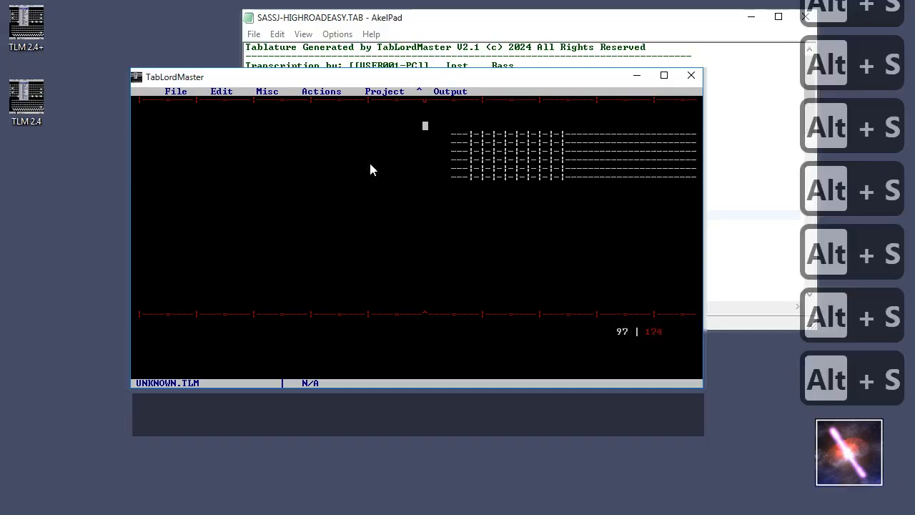
Step: Move to column 48 in the widened gap and insert the copied AkelPad block with Paste Win
left_click(213, 143)
left_click(366, 136)
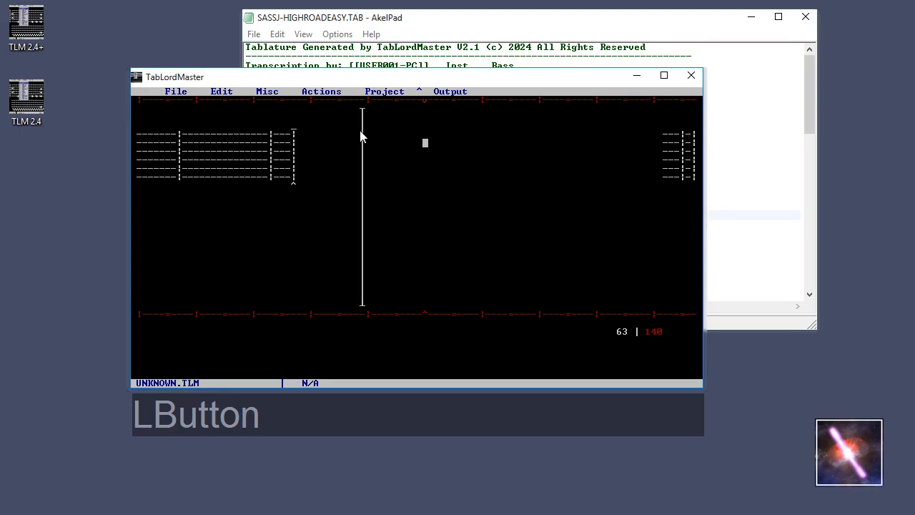
key("KP_1")
key("space")
key("Up")
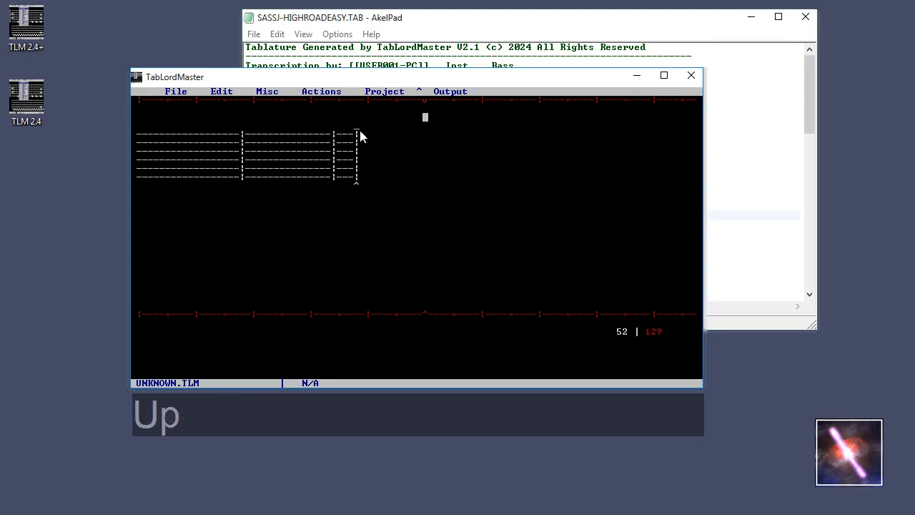
key("Left")
key("Left")
key("Left")
key("Left")
key("Left")
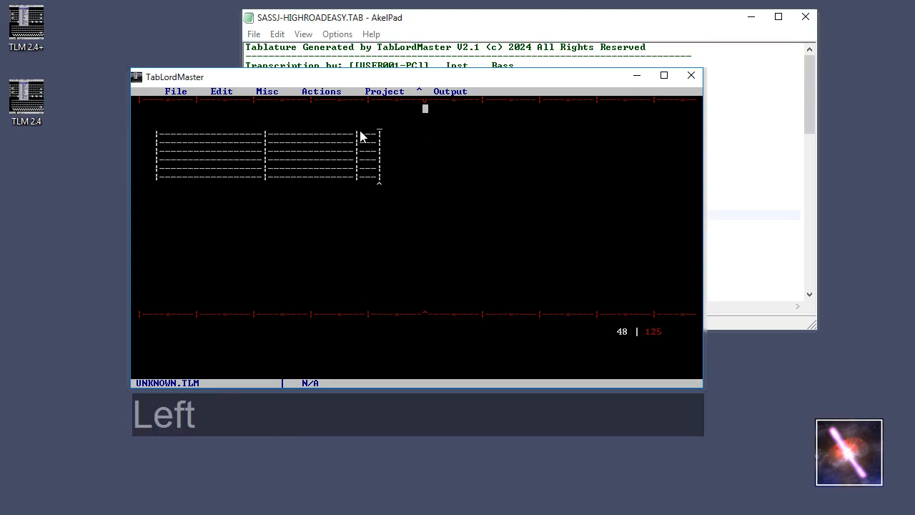
left_click(221, 92)
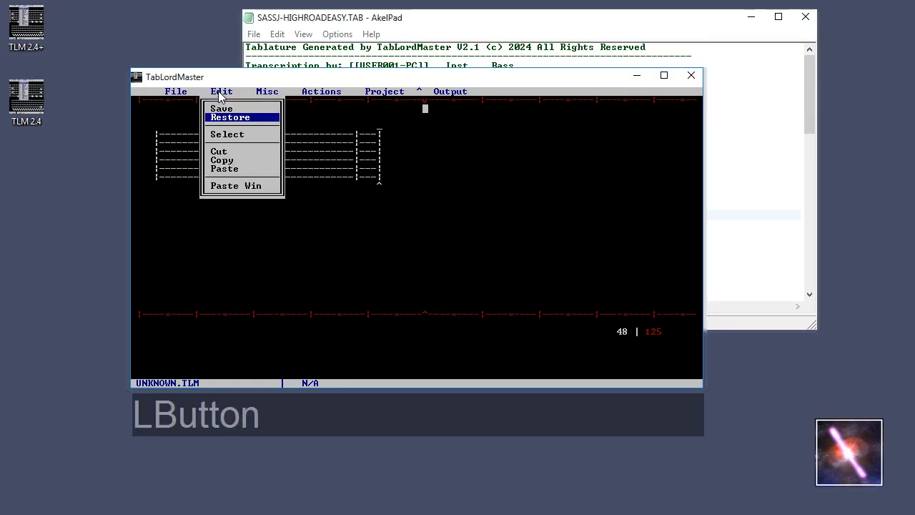
left_click(236, 185)
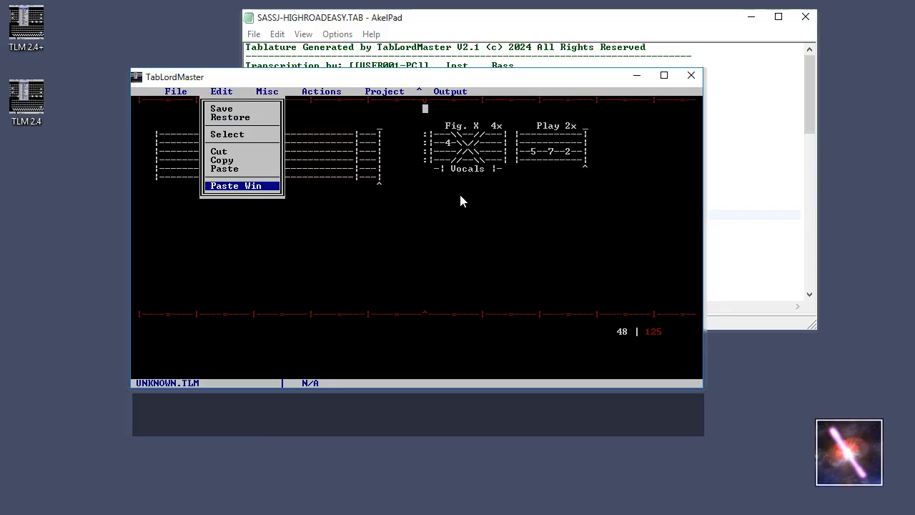
Step: Examine the console window's own edit commands, and inspect the pasted measures between columns 48 and 80
left_click(138, 81)
left_click(242, 279)
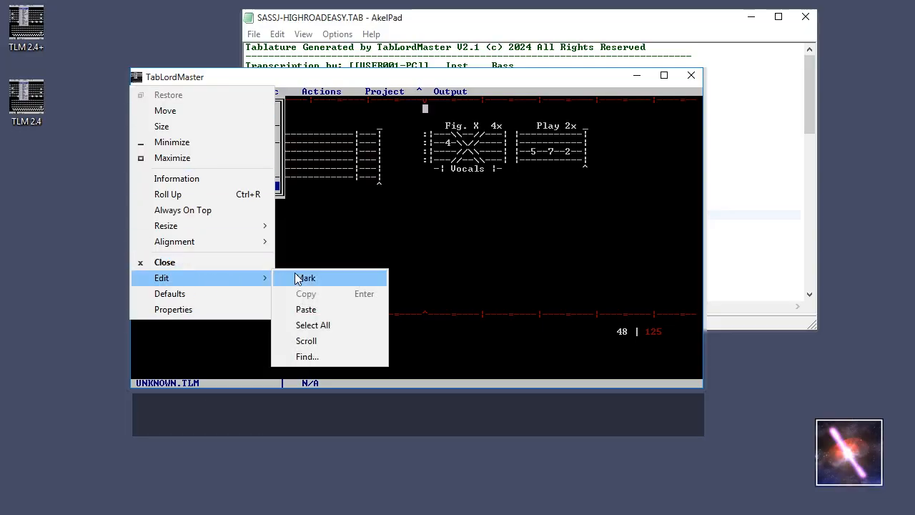
left_click(480, 163)
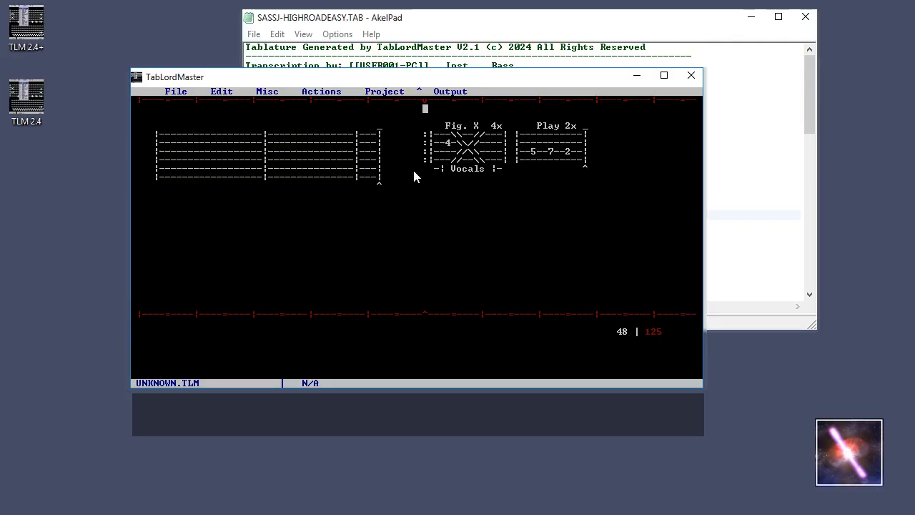
left_click(608, 157)
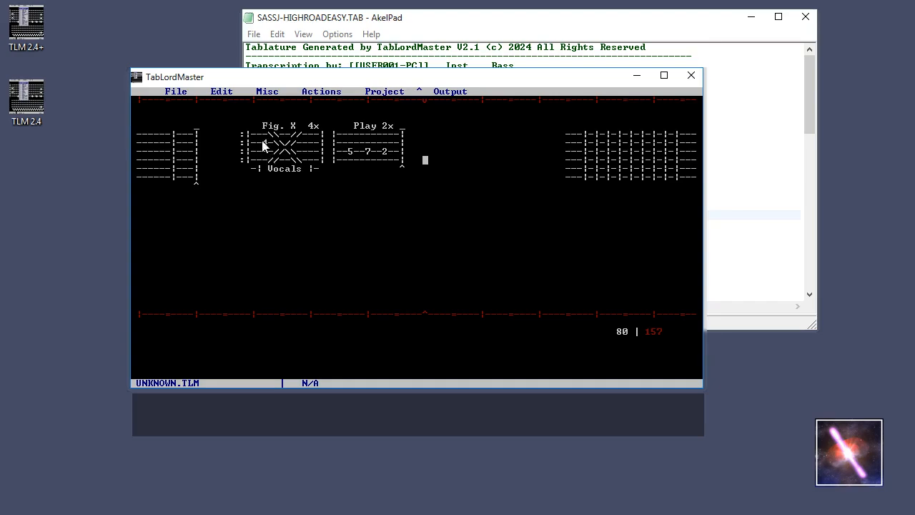
left_click(242, 124)
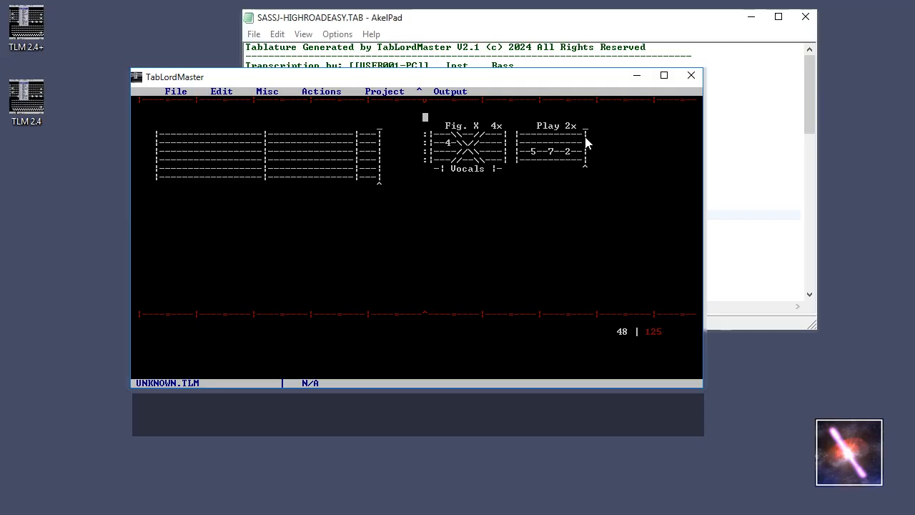
Step: Leave the edit commands unused and dismiss the Windows performance prompt, keeping the current color scheme and not showing the message again
left_click(220, 92)
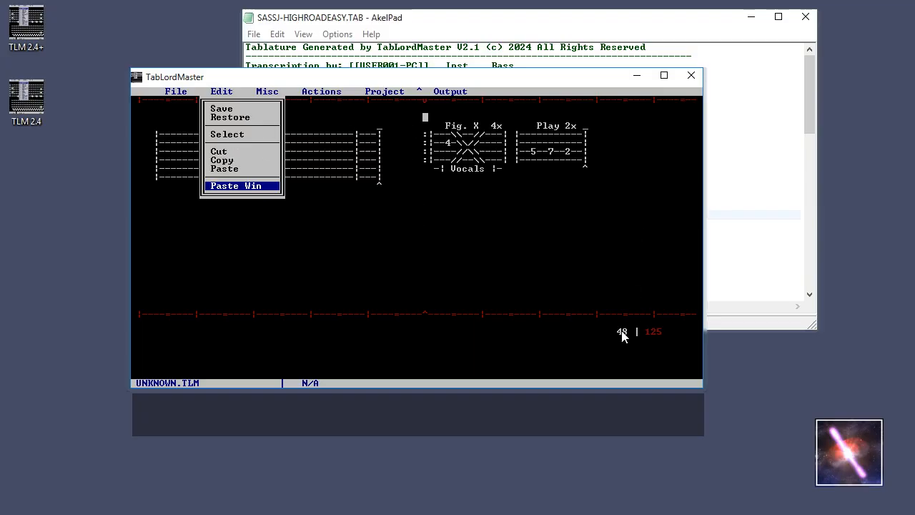
left_click(408, 187)
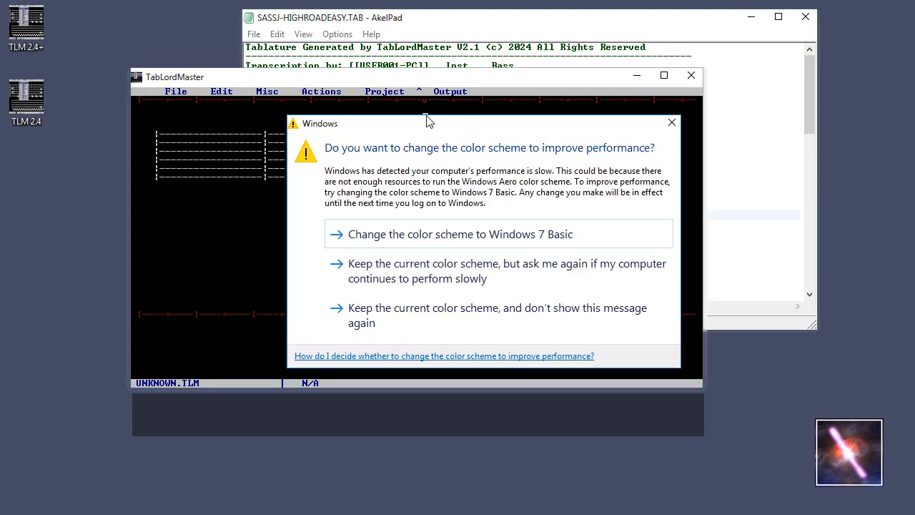
left_click(407, 327)
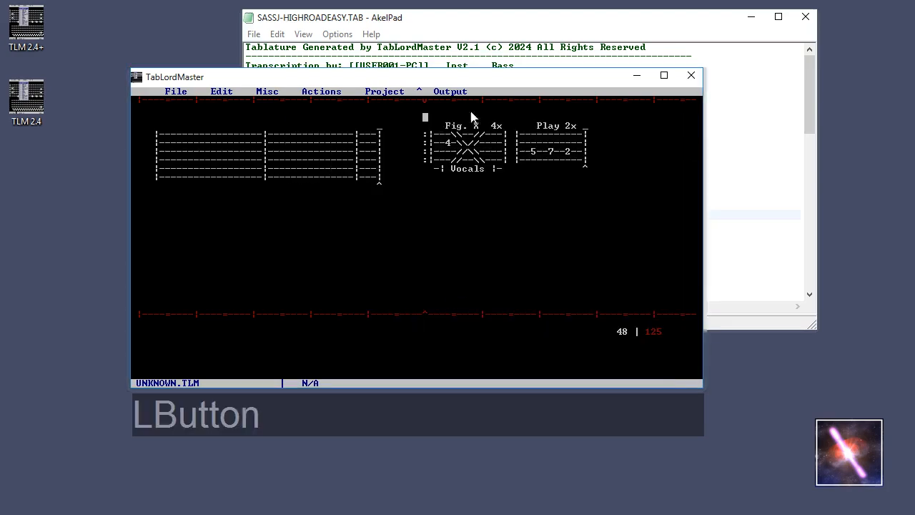
left_click(425, 109)
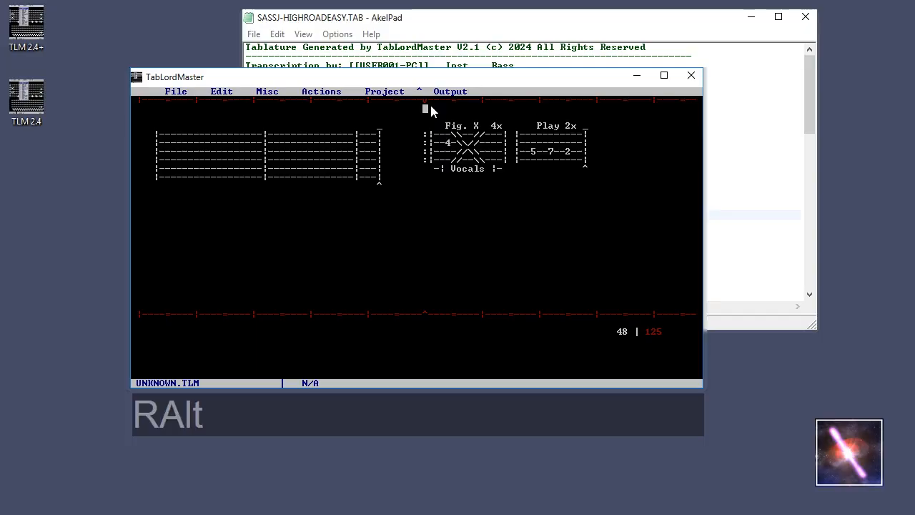
key("alt+bracketleft")
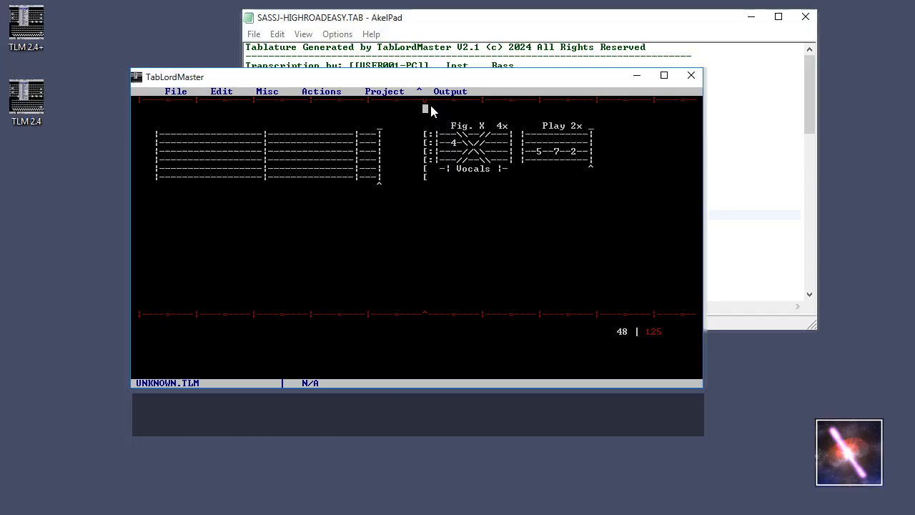
key("Delete")
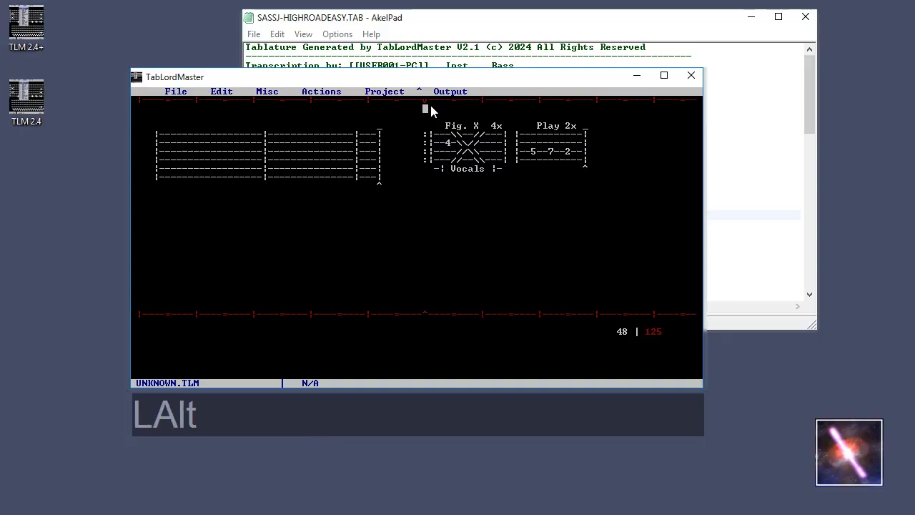
key("alt+bracketleft")
key("Delete")
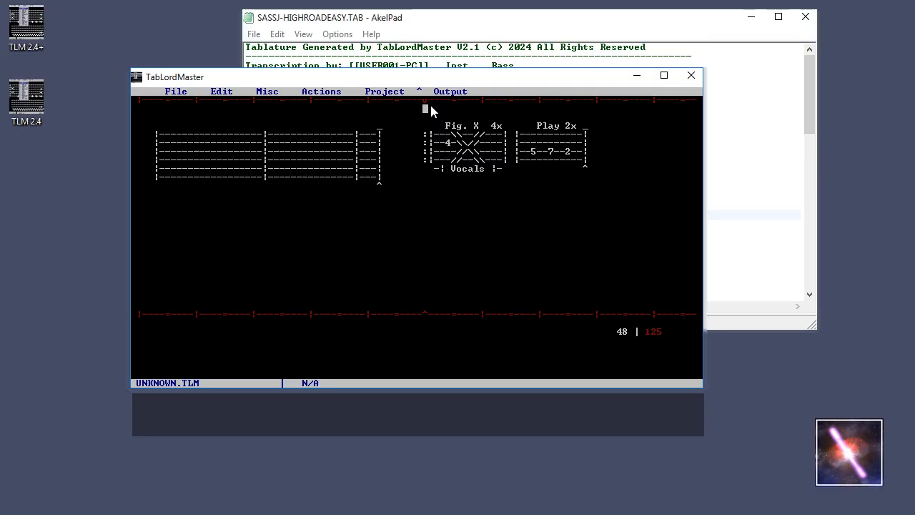
Step: Mark a selection over the pasted Fig. X 4x and Play 2x measures, from column 48 to column 76
key("ctrl")
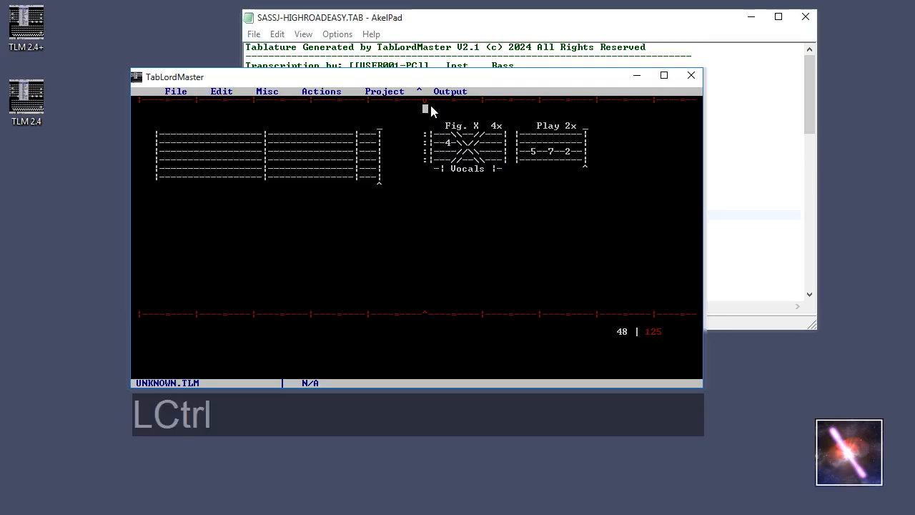
key("ctrl+bracketleft")
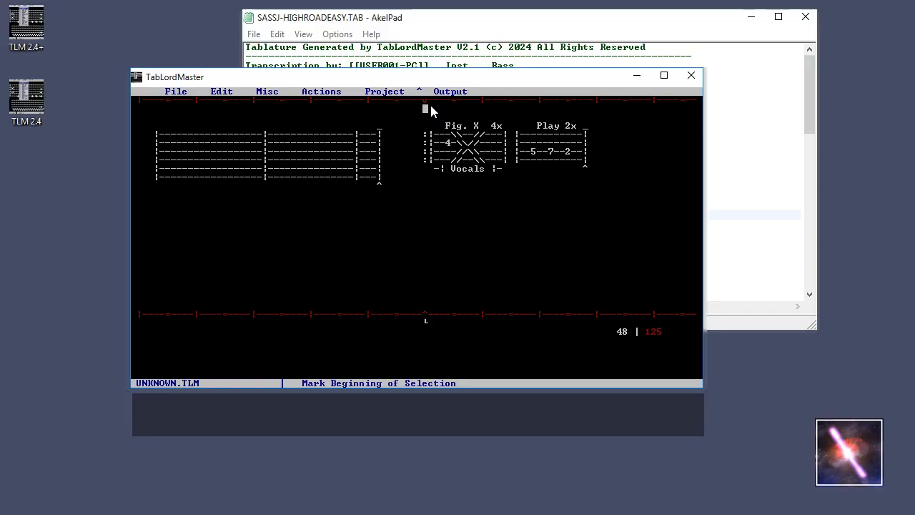
key("Right")
key("Right")
key("Right")
key("Right")
key("Right")
key("Right")
key("Right")
key("Right")
key("Right")
key("Right")
key("Right")
key("Right")
key("Right")
key("Right")
key("Right")
key("Right")
key("Right")
key("Right")
key("Right")
key("Right")
key("Right")
key("Right")
key("Right")
key("Right")
key("Right")
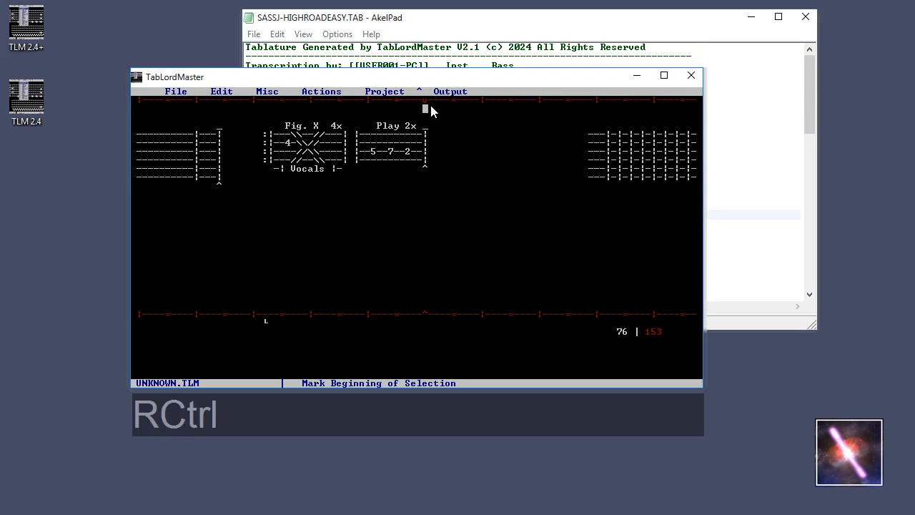
key("ctrl+bracketright")
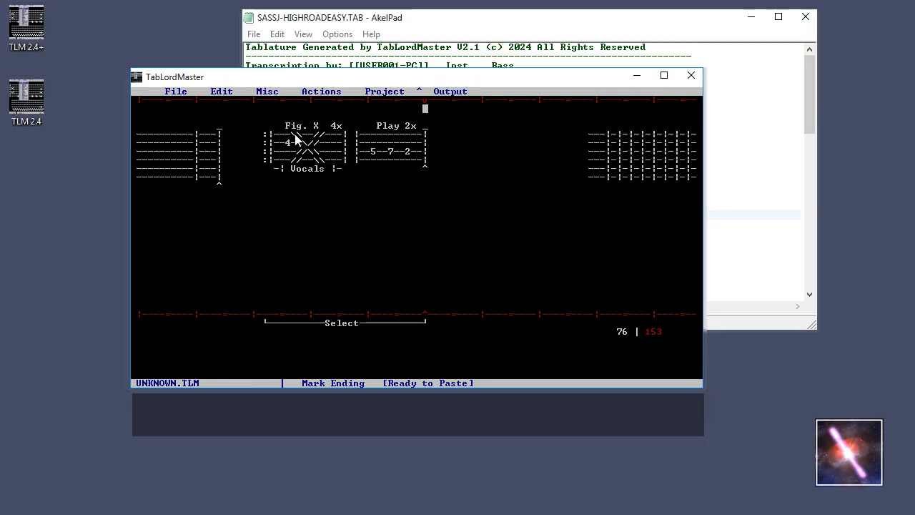
Step: Copy the marked measures, paste the copy just after the originals, and delete all markers
left_click(221, 92)
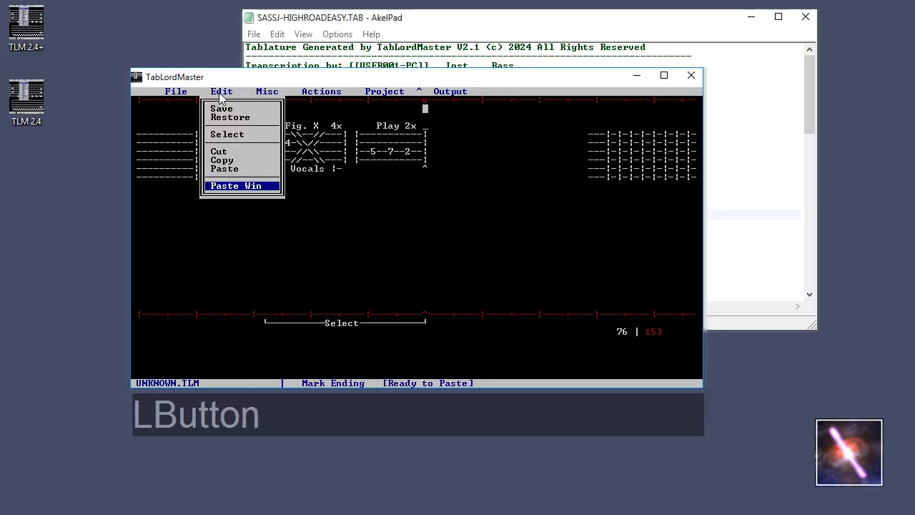
left_click(223, 160)
left_click(442, 113)
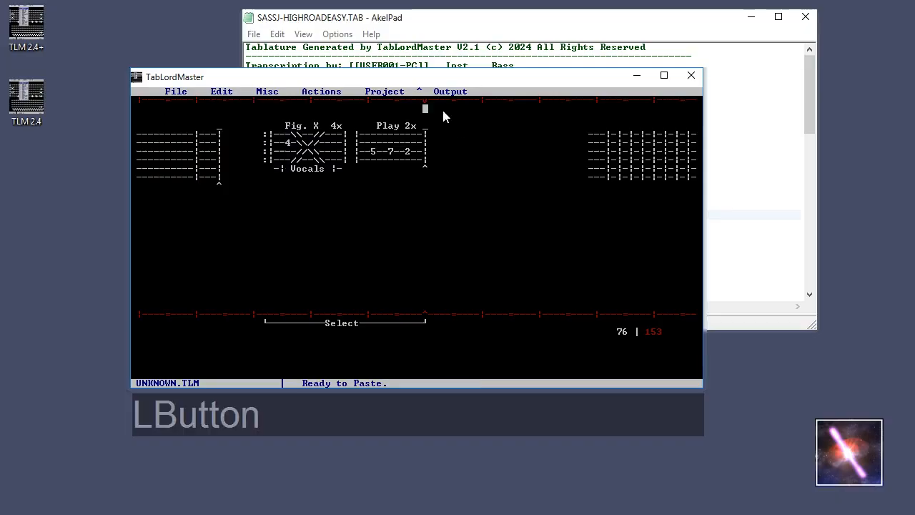
left_click(441, 110)
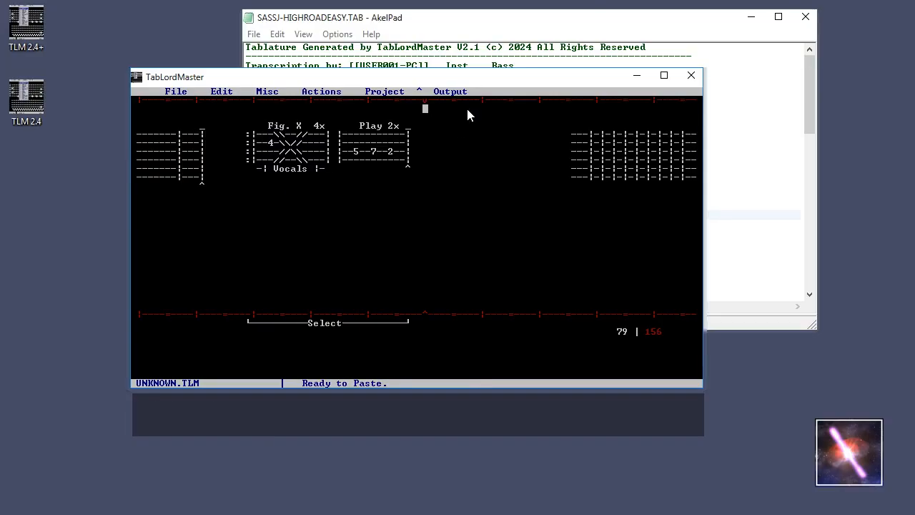
left_click(223, 93)
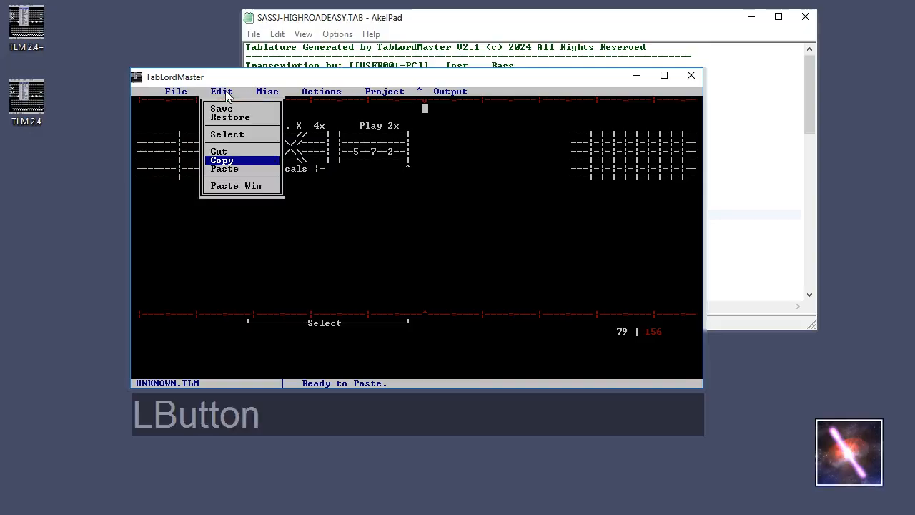
left_click(227, 169)
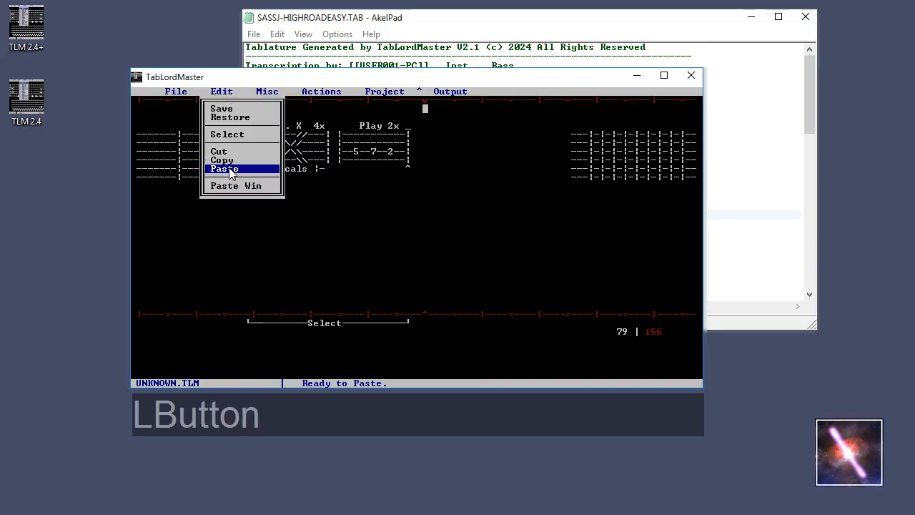
left_click(626, 156)
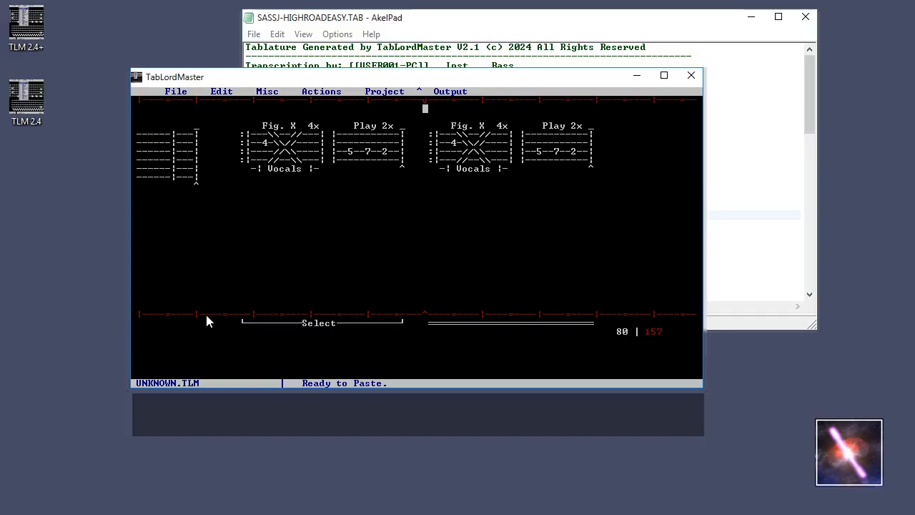
left_click(345, 330)
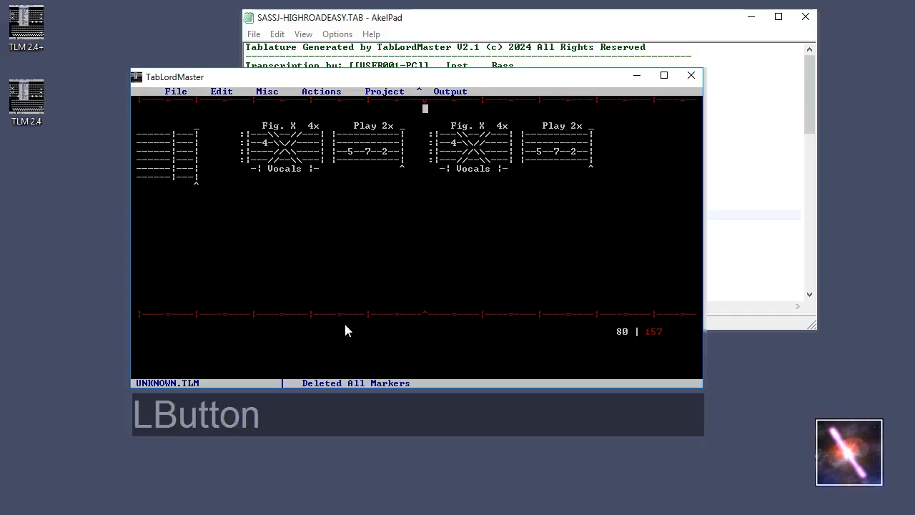
Step: Mark a selection over both pairs of Fig. X 4x and Play 2x measures, from column 48 to column 109
left_click(243, 108)
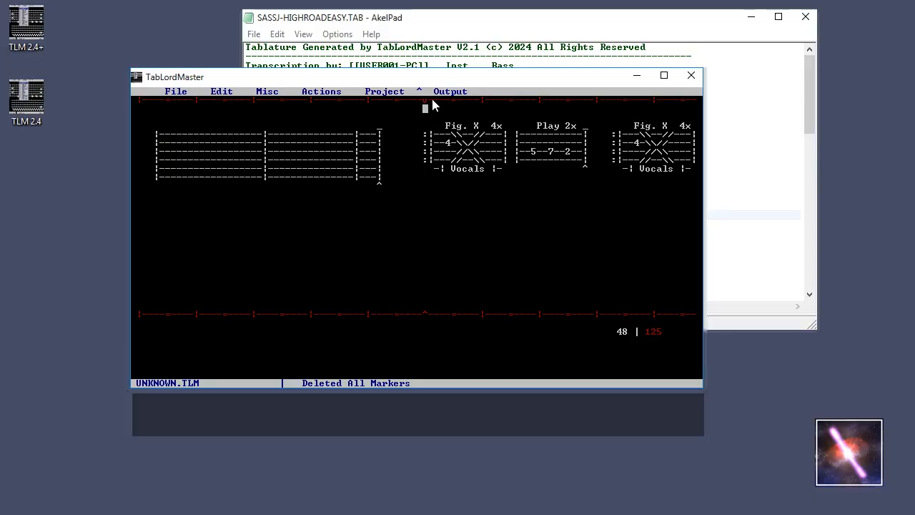
middle_click(426, 110)
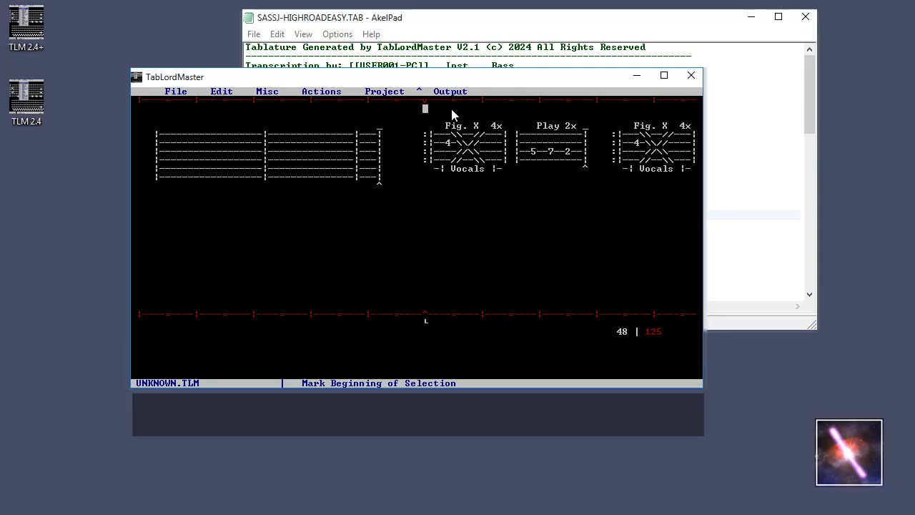
left_click(659, 115)
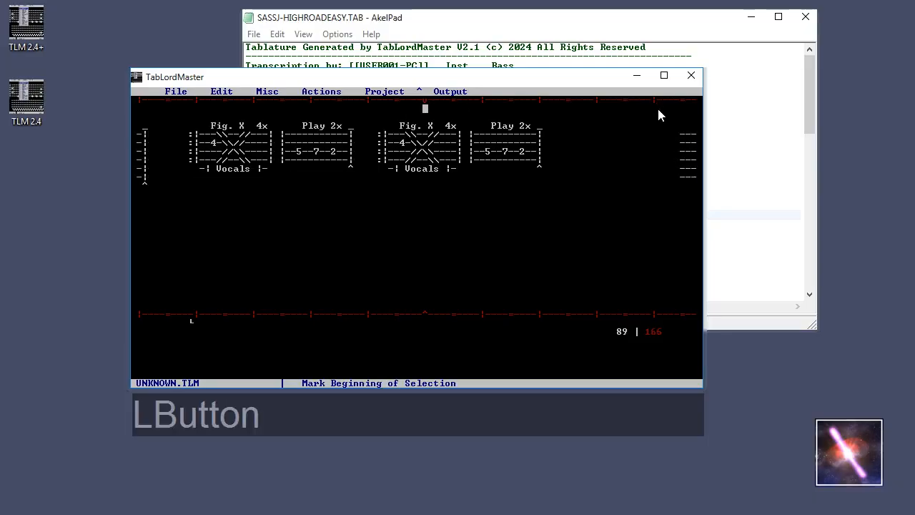
left_click(541, 110)
middle_click(427, 109)
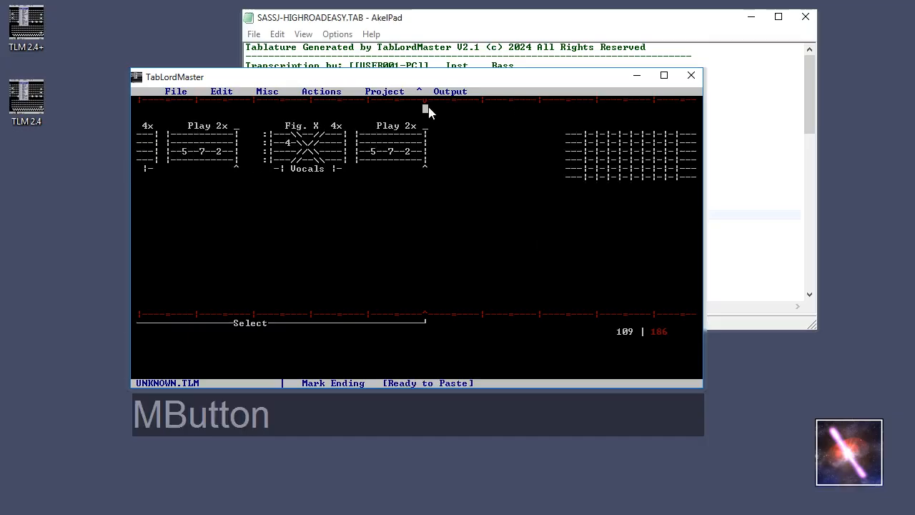
Step: Examine the marked selection, moving the cursor back through it to its beginning at column 48
left_click(271, 164)
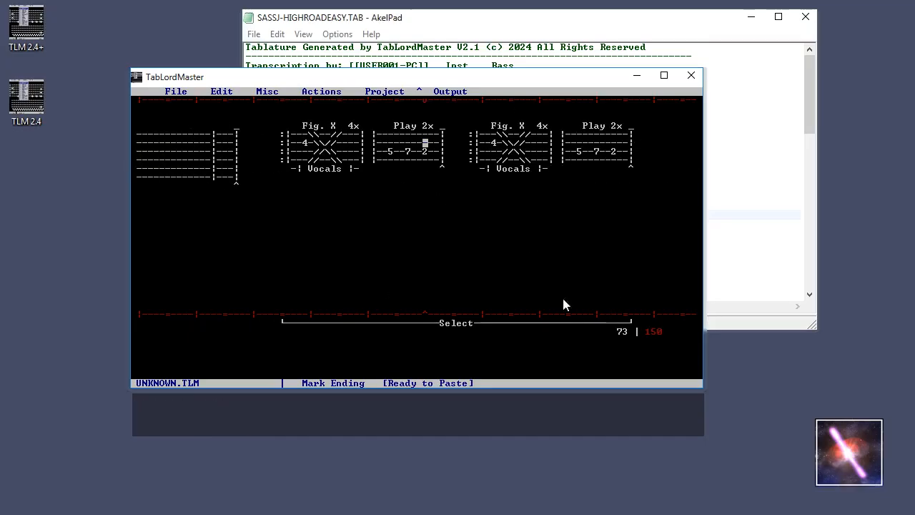
key("Left")
key("Left")
key("Left")
key("Left")
key("Left")
key("Left")
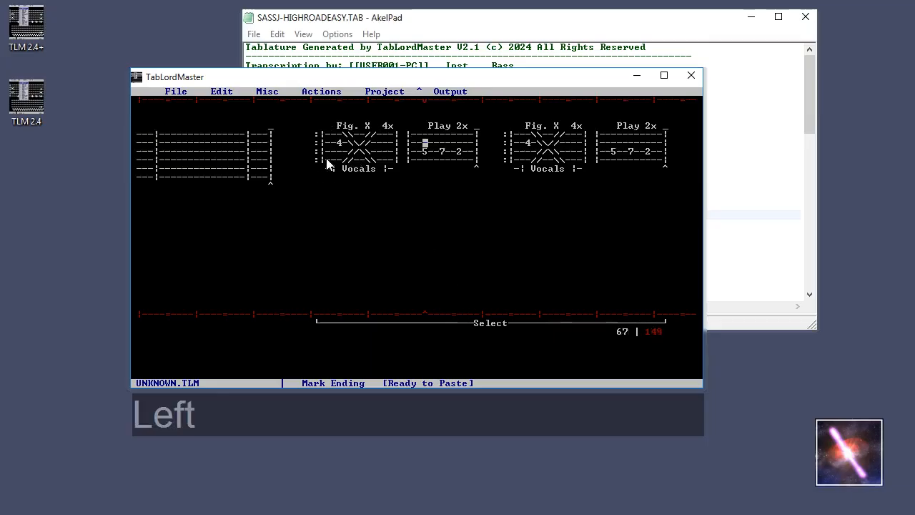
key("Down")
key("Down")
key("Down")
key("Down")
key("Down")
key("Down")
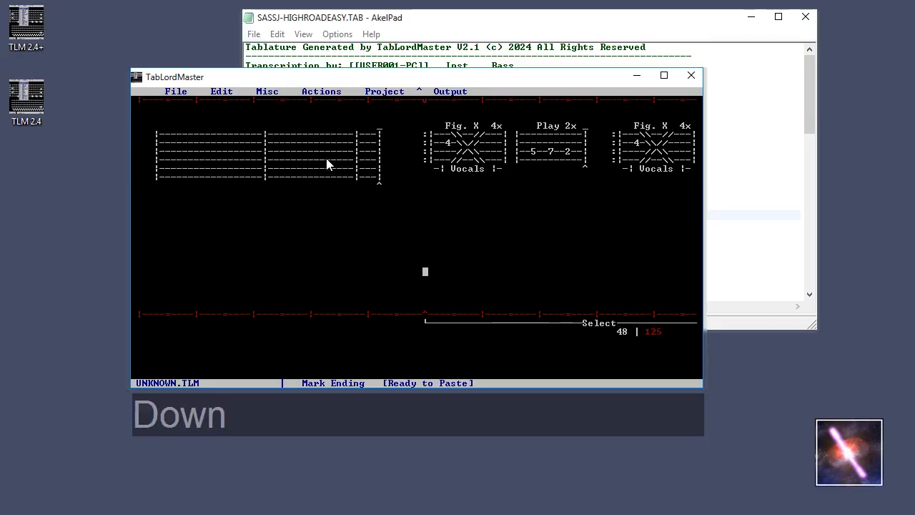
key("Up")
key("Up")
key("Up")
key("Up")
key("Up")
key("Up")
key("Up")
key("Up")
key("Up")
key("Up")
key("Up")
key("Up")
key("Up")
key("Up")
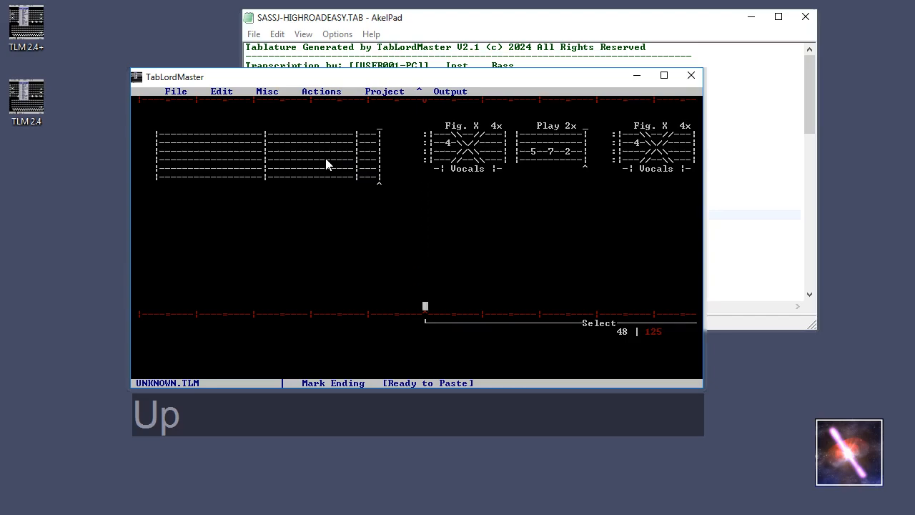
key("Up")
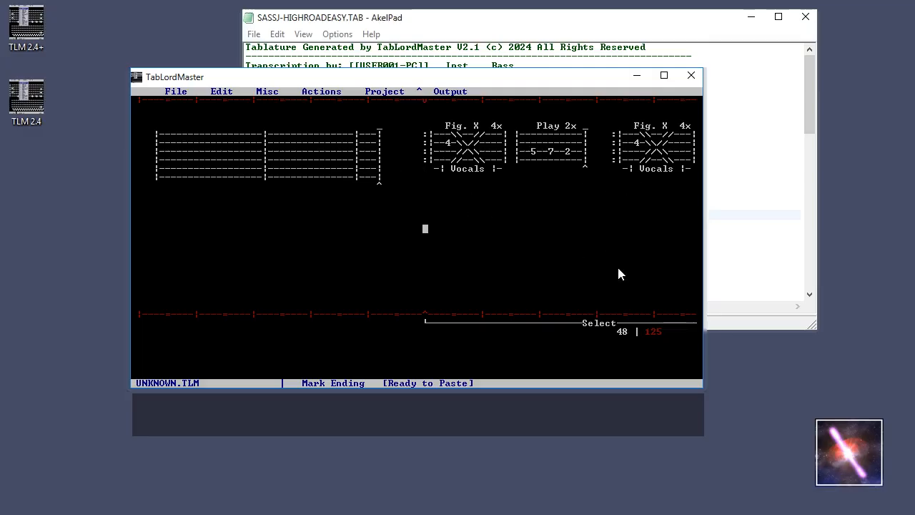
Step: Review the available project formats and format the project's instrument profile to Bass
left_click(385, 91)
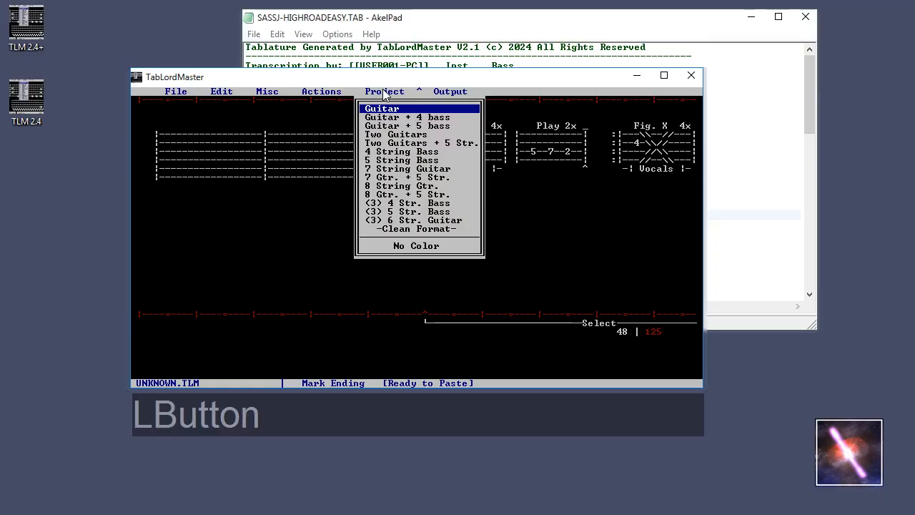
left_click(386, 151)
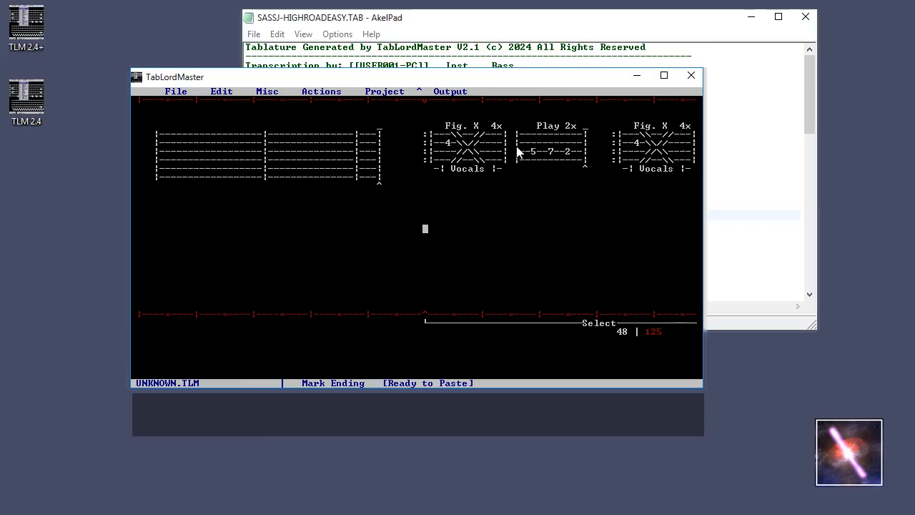
key("ctrl+slash")
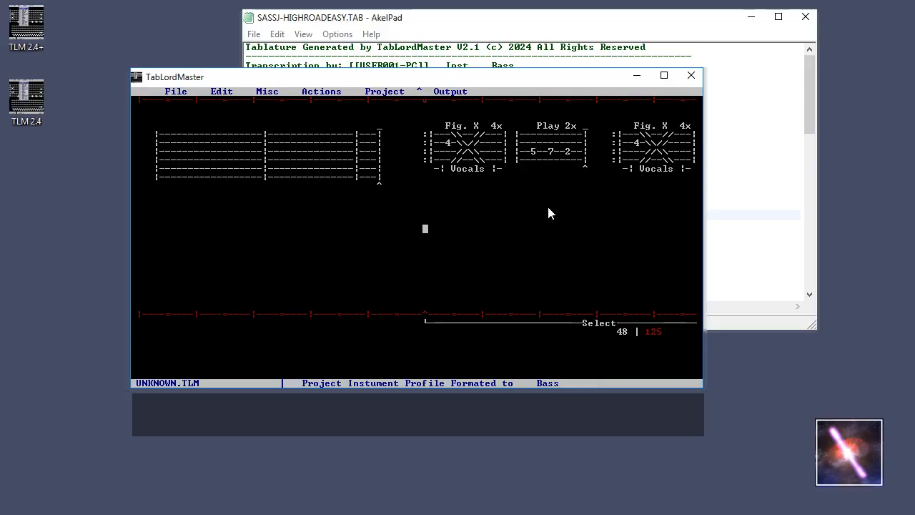
Step: Check both ends of the marked measures and delete all selection markers
left_click(676, 151)
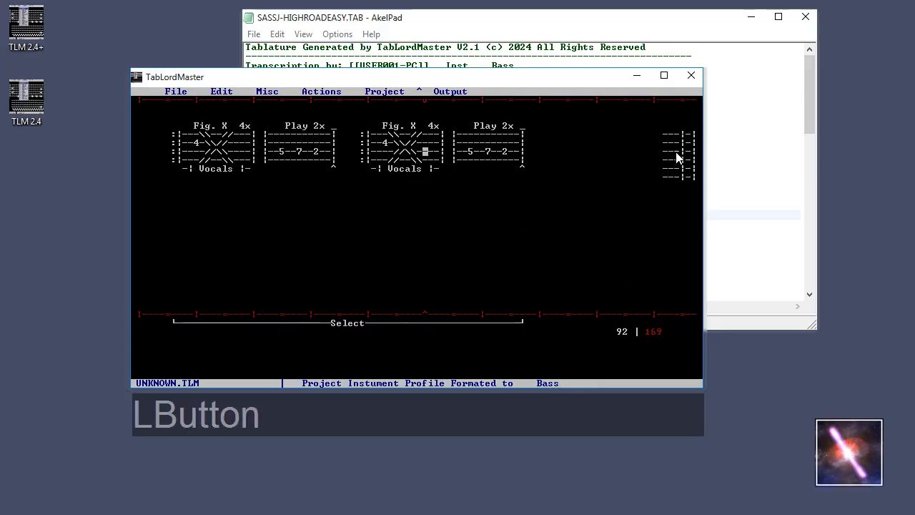
left_click(302, 155)
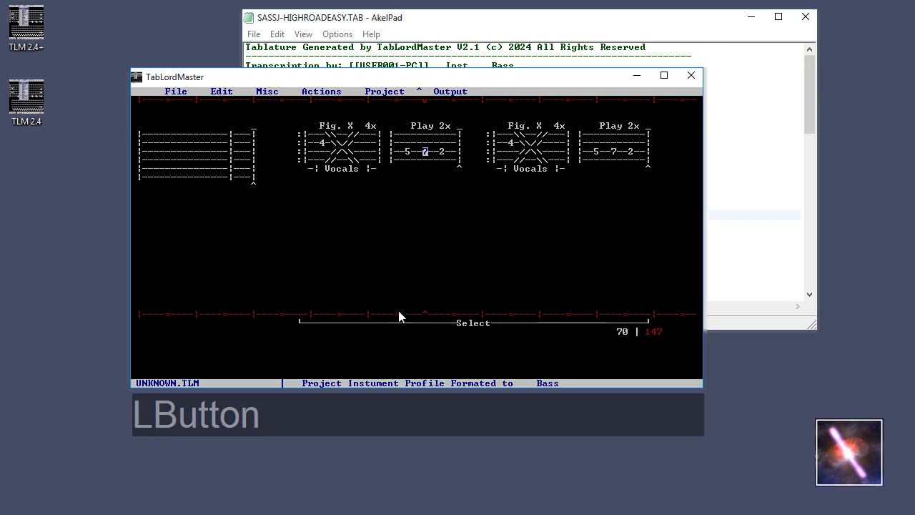
left_click(400, 321)
Step: Insert blank columns to widen the first Play 2x measure and the second six-string measure before it
left_click(403, 144)
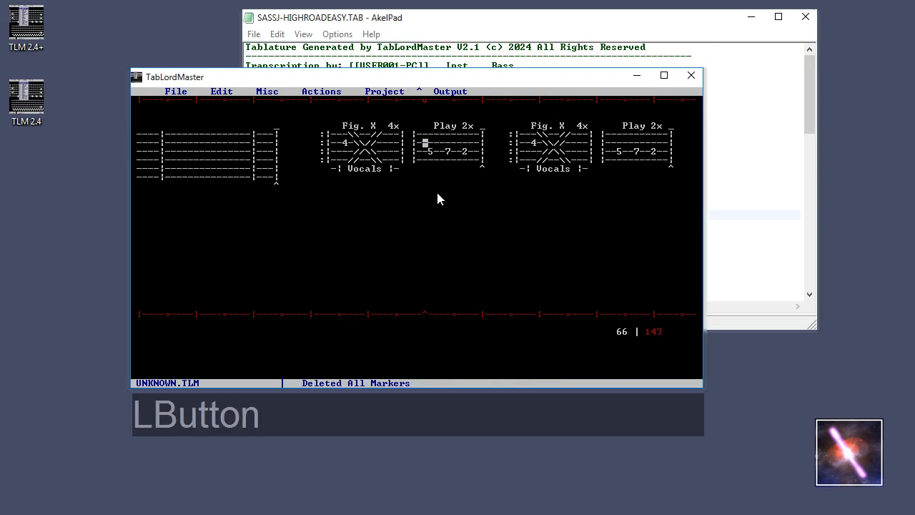
key("Insert")
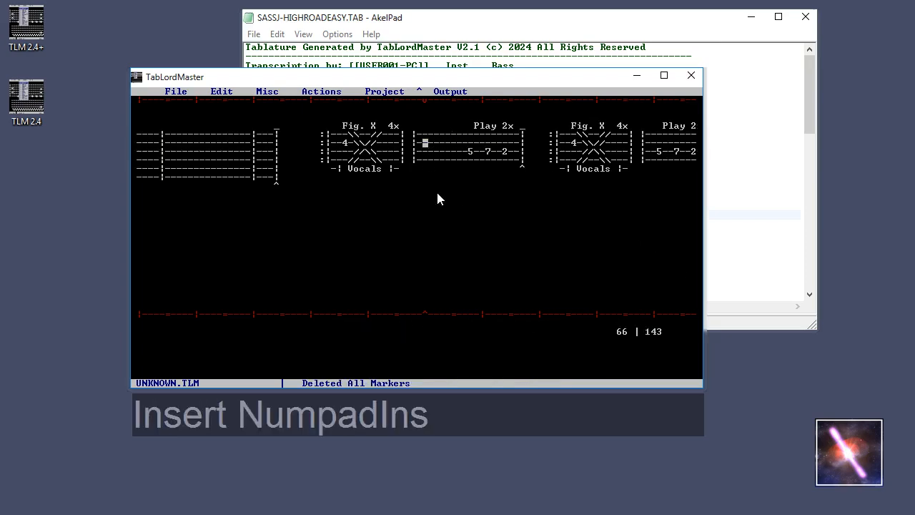
key("Page_Up")
key("Page_Up")
key("Page_Up")
key("Page_Up")
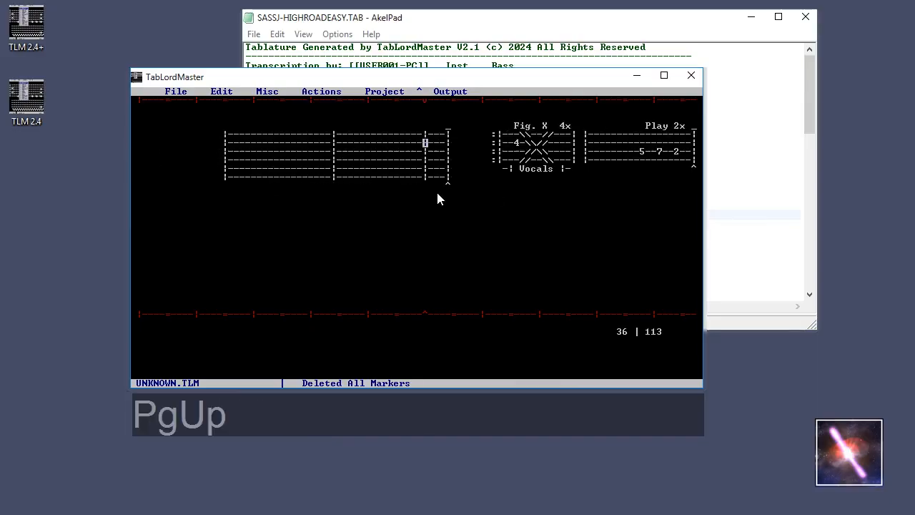
key("Insert")
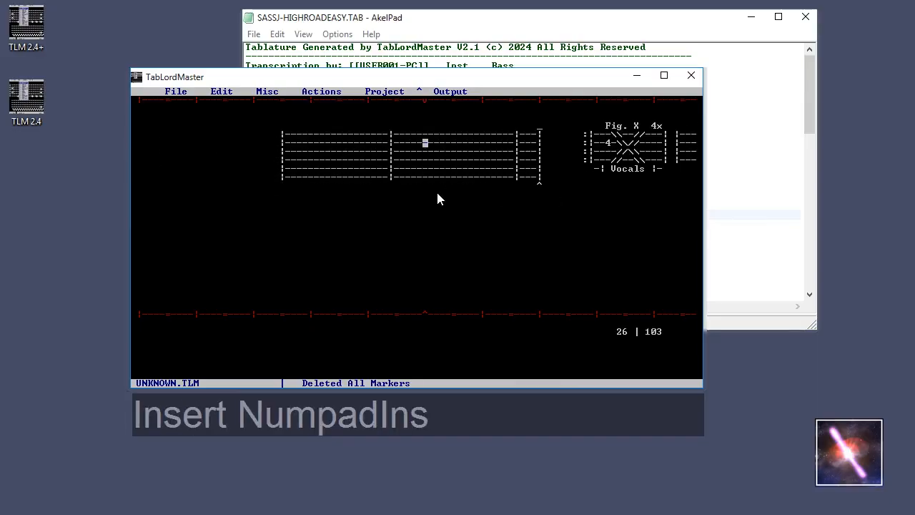
Step: Insert the [INTRO] label at column 56 above the first Fig. X measure, and view the list of playing-technique symbols
key("Page_Down")
key("Page_Down")
key("Page_Down")
key("Page_Down")
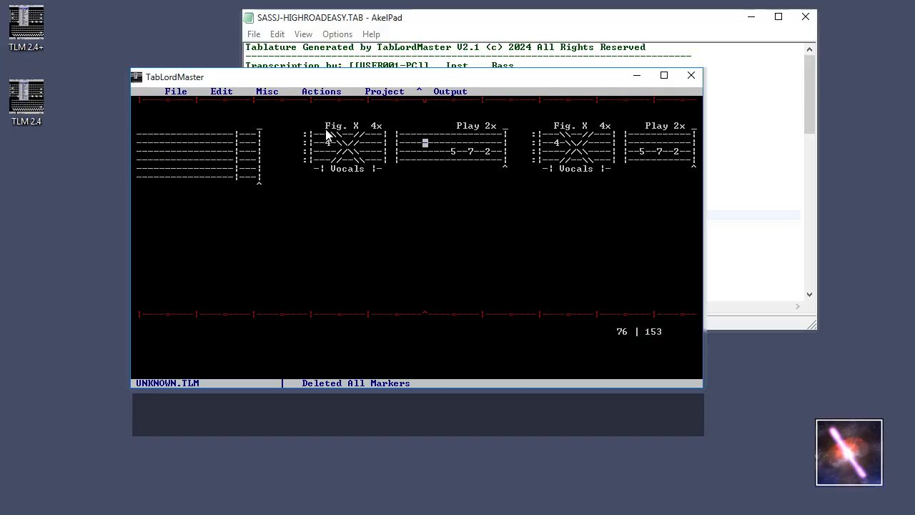
left_click(316, 106)
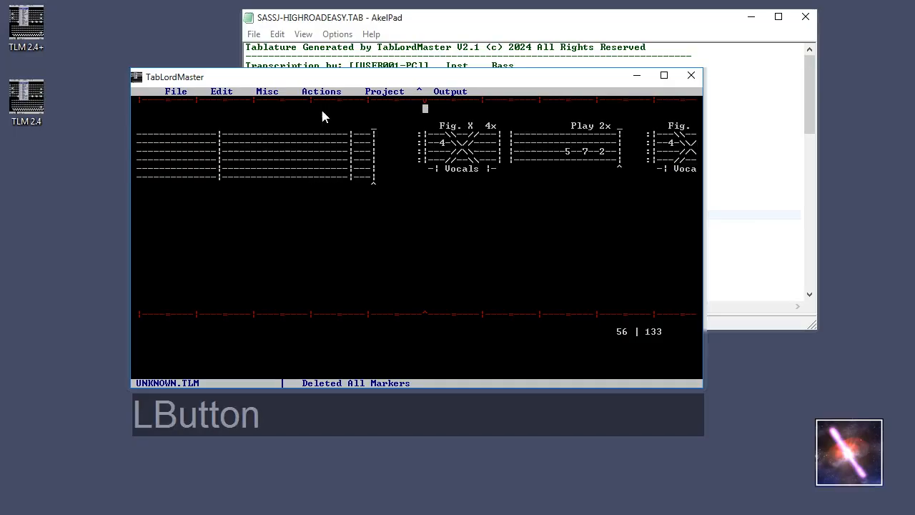
right_click(423, 109)
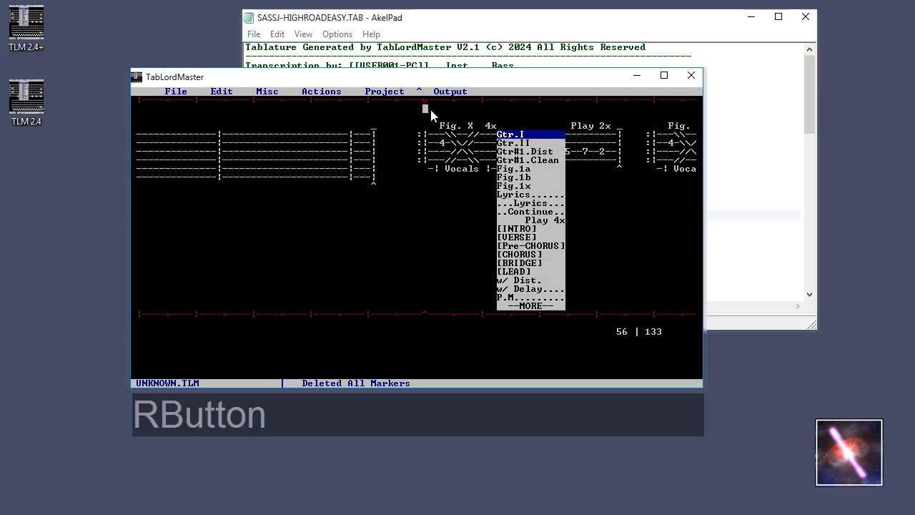
left_click(517, 229)
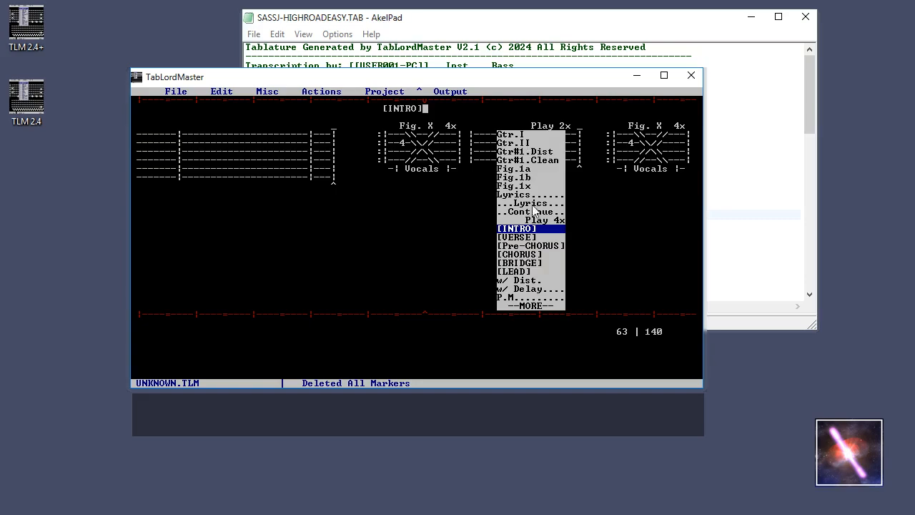
left_click(529, 306)
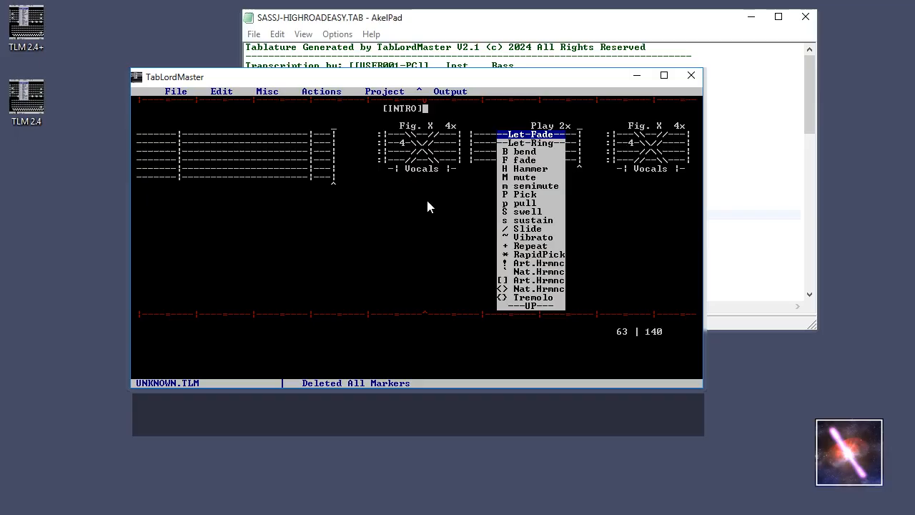
left_click(464, 211)
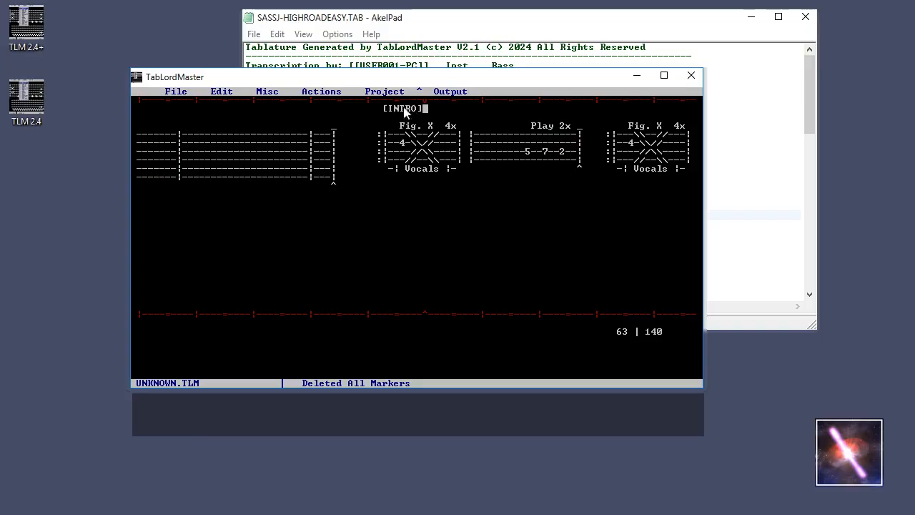
Step: Insert the ...Lyrics... label at column 76 above the first Play 2x measure and close the label list
left_click(498, 101)
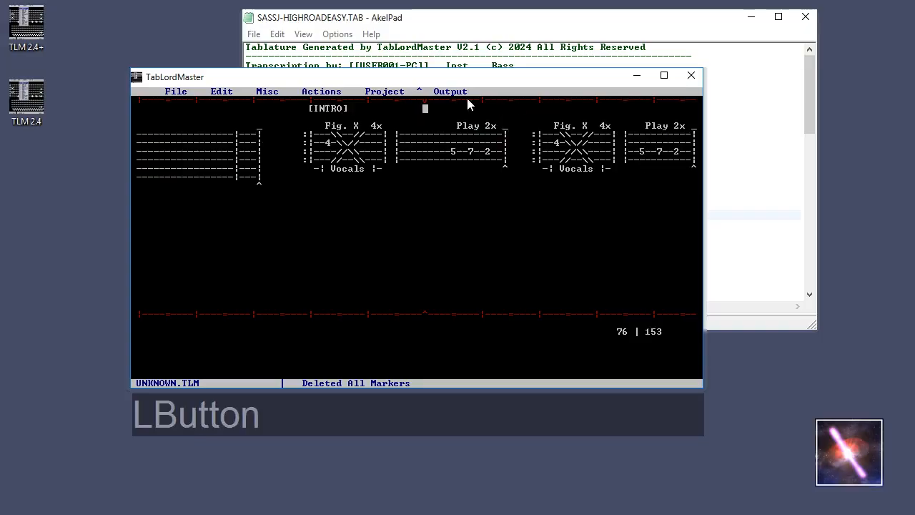
right_click(421, 111)
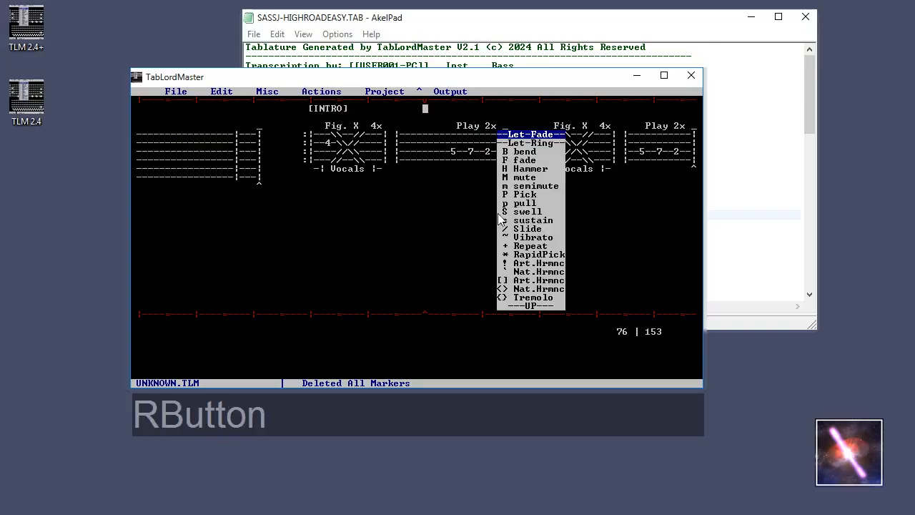
left_click(536, 307)
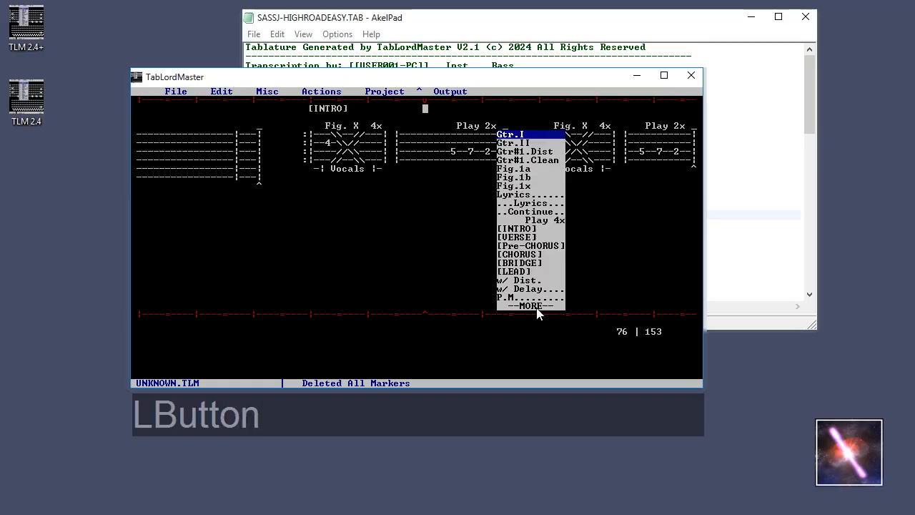
left_click(530, 205)
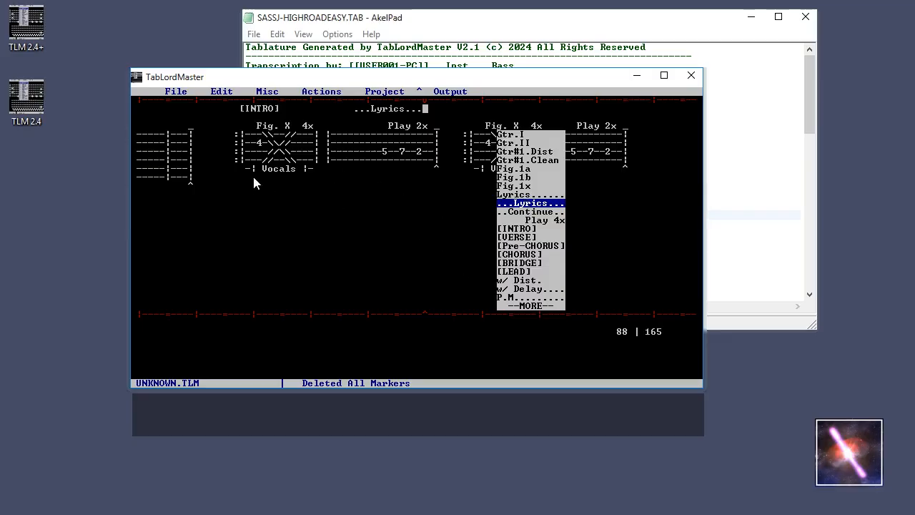
left_click(336, 190)
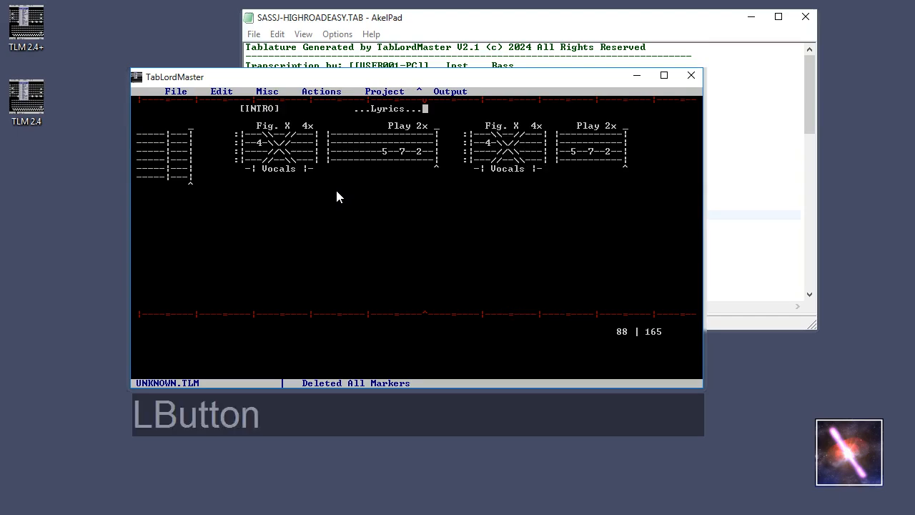
Step: Look at the space beneath the Vocals marker and compare it with the SASSJ-HIGHROADEASY.TAB text in AkelPad
left_click(253, 188)
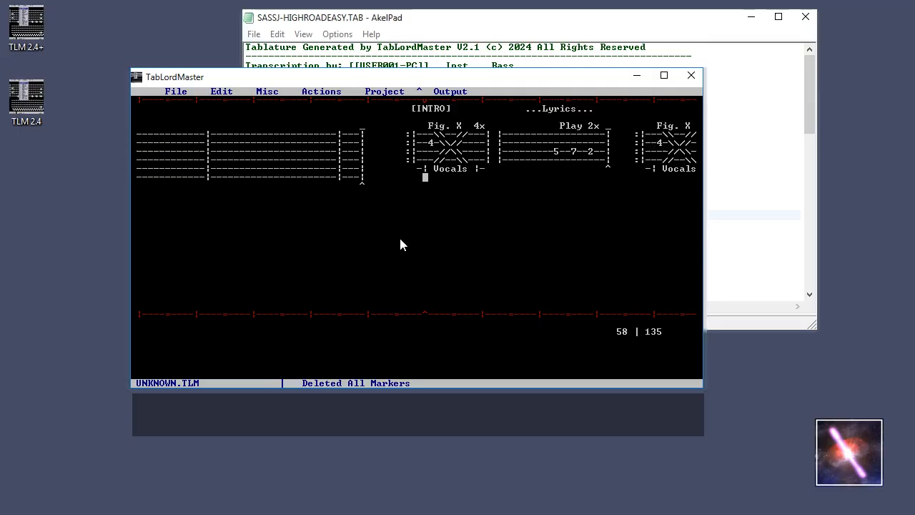
left_click(539, 22)
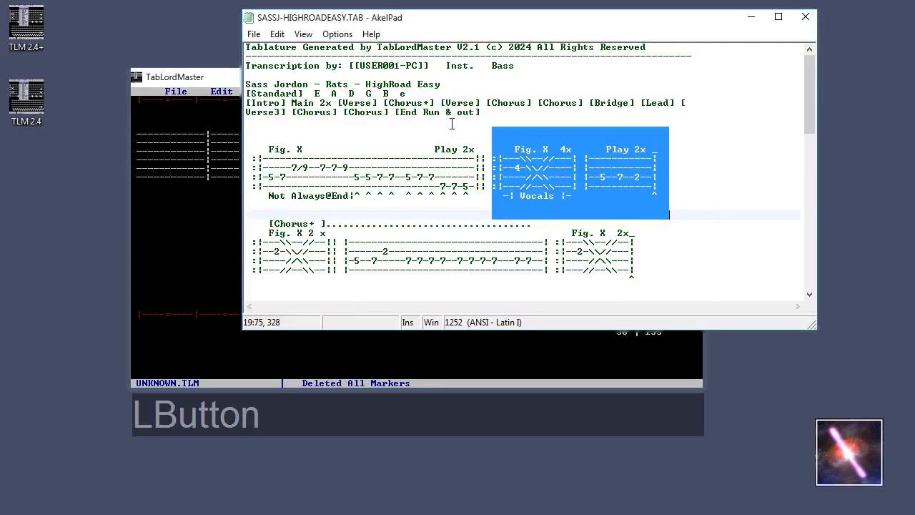
left_click(323, 357)
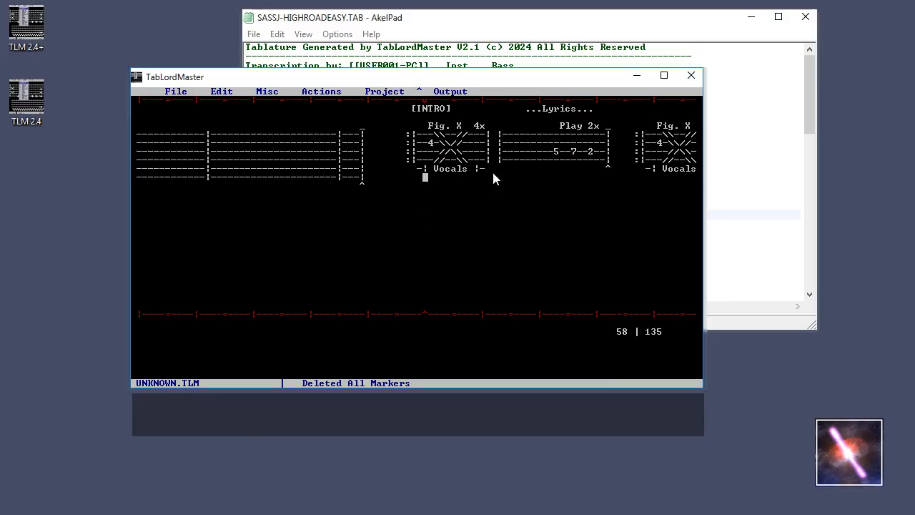
Step: View the strip of extended line-drawing characters at column 73 in the Play 2x measure, leaving it unused
left_click(510, 143)
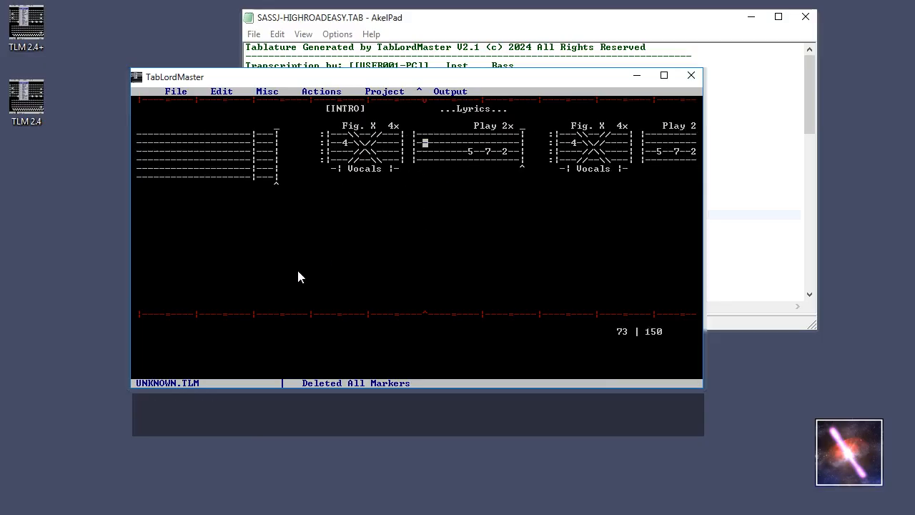
key("asciitilde")
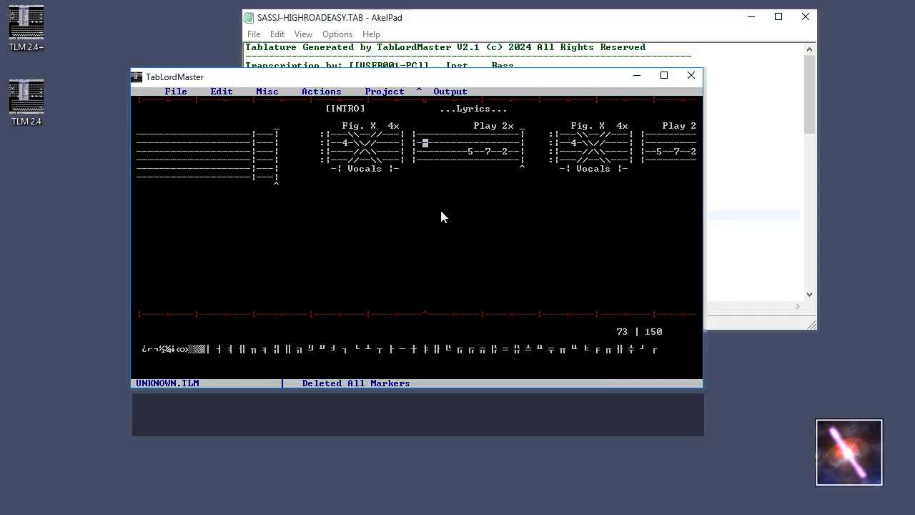
left_click(420, 145)
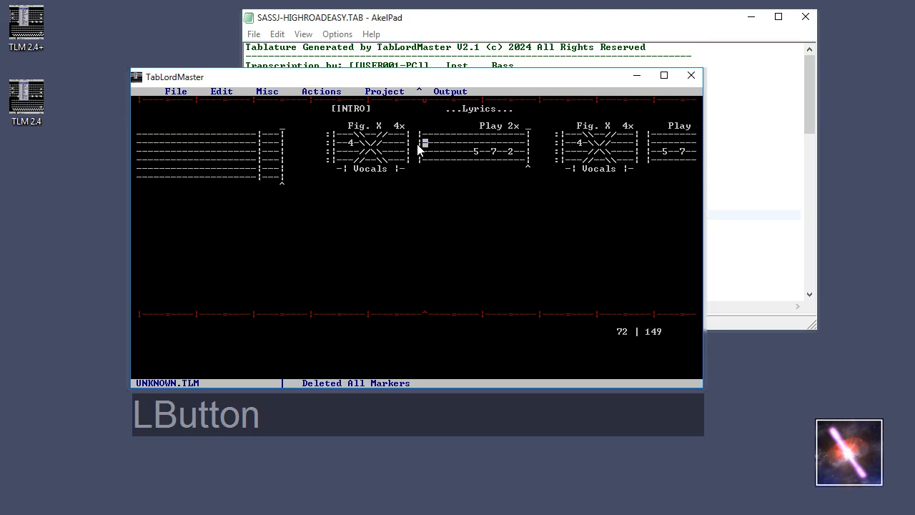
Step: Place the extended double vertical line character at column 71 on the first string of the Play 2x measure
key("Up")
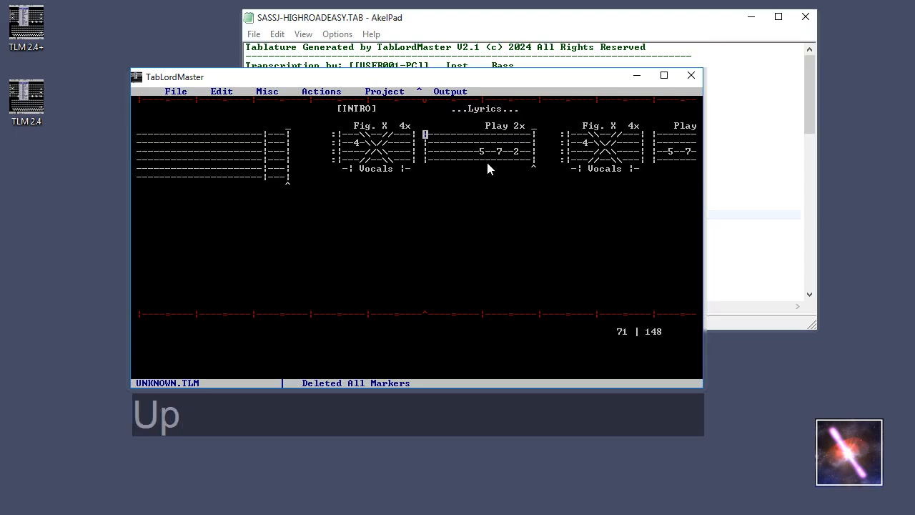
key("asciitilde")
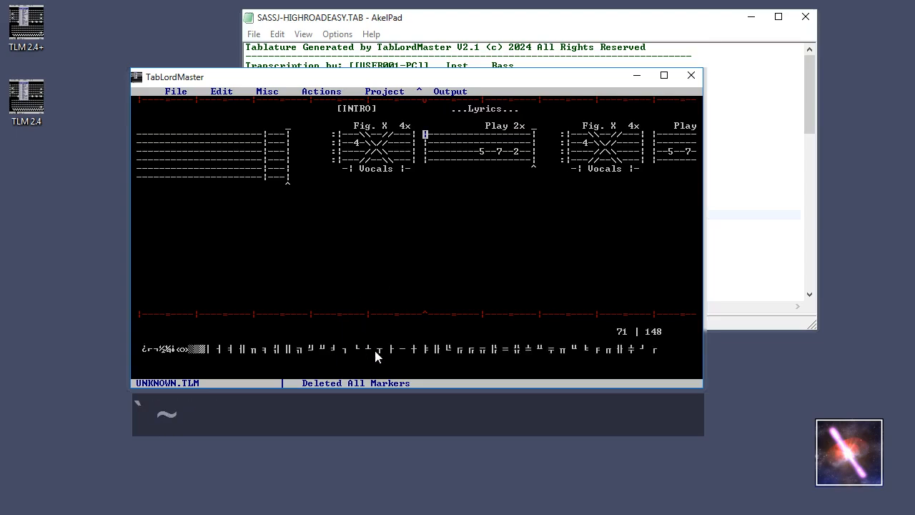
left_click(438, 351)
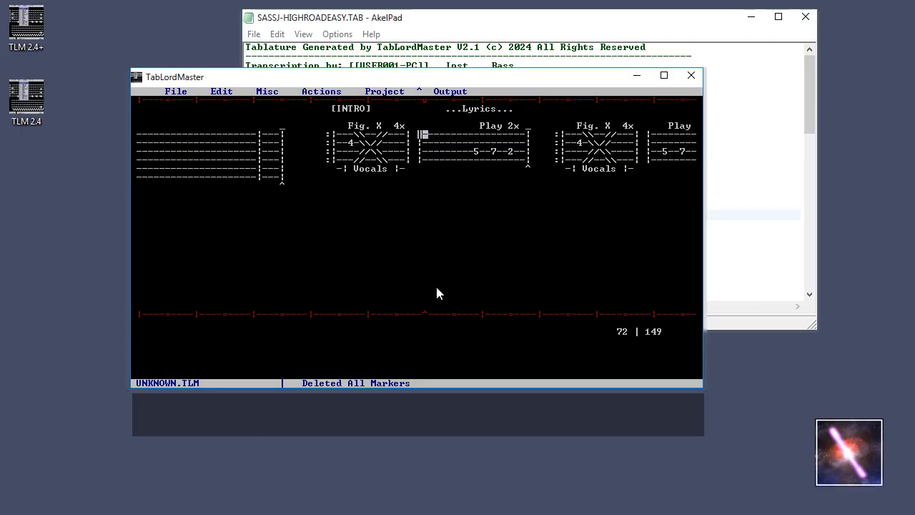
Step: Insert a full column of the chosen double vertical line at column 71 and delete the old barline column beside it
left_click(421, 152)
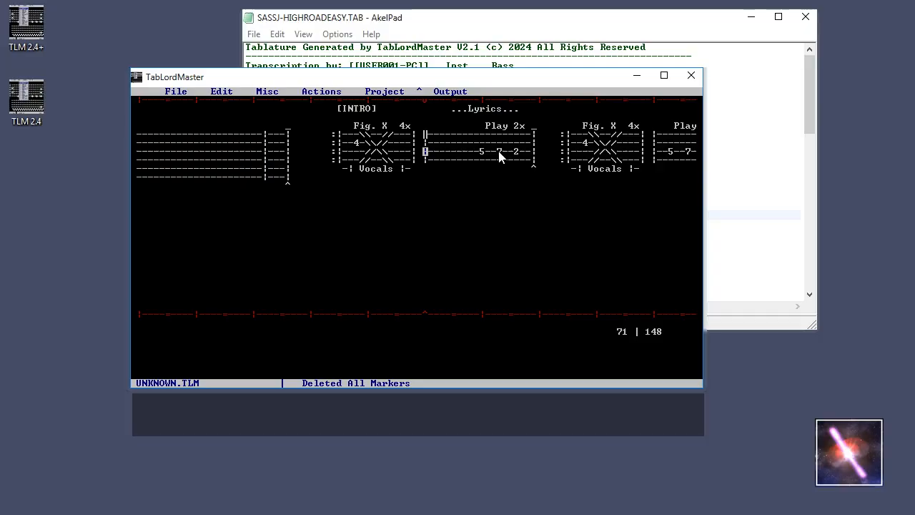
key("ctrl+minus")
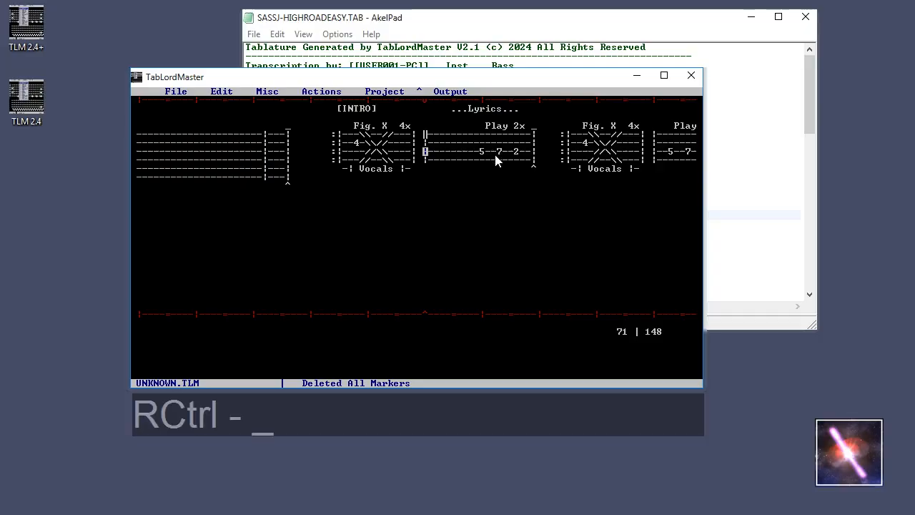
key("alt+minus")
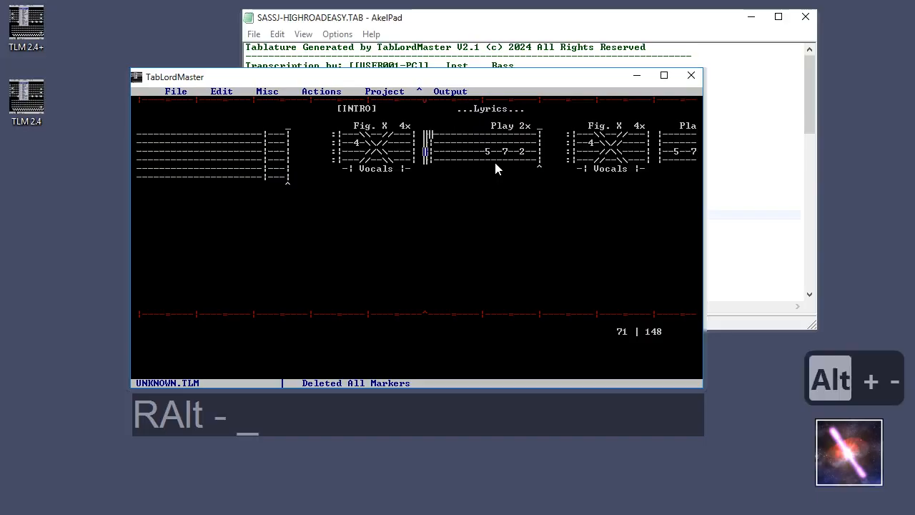
key("Right")
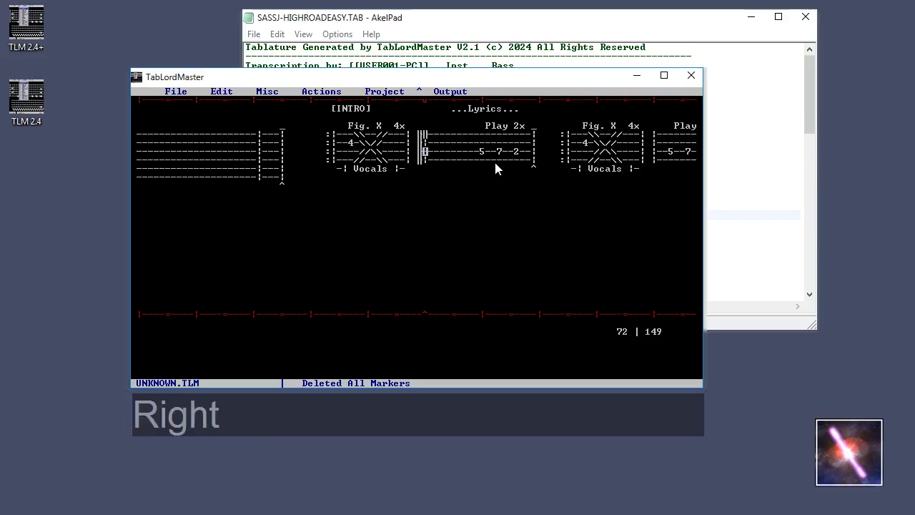
key("Delete")
Step: Examine the double barline between the first Fig. X and Play 2x measures and the blank columns before Fig. X
key("Right")
key("Right")
key("Right")
key("Right")
key("Right")
key("Right")
key("Right")
key("Right")
key("Right")
key("Right")
key("Right")
key("Right")
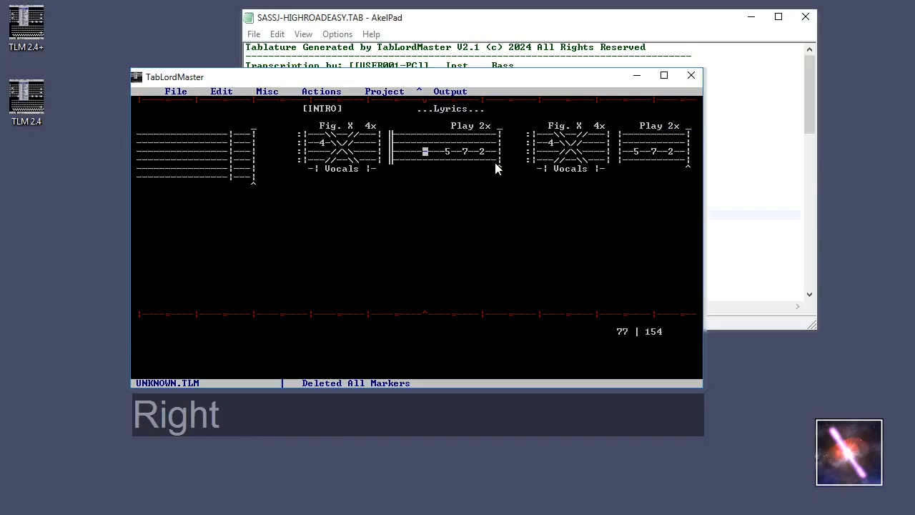
key("Left")
key("Left")
key("Left")
key("Left")
key("Left")
key("Left")
key("Left")
key("Left")
key("Left")
key("Left")
key("Left")
key("Left")
key("Left")
key("Left")
key("Left")
key("Left")
key("Left")
key("Left")
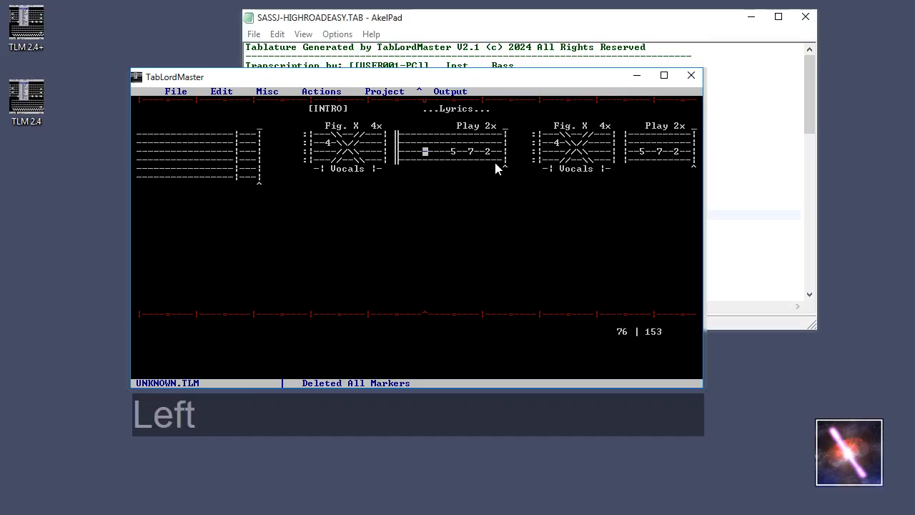
key("Left")
key("Left")
key("Left")
key("Left")
key("Left")
key("Left")
key("Left")
key("Left")
key("Left")
key("Left")
key("Left")
key("Left")
key("Left")
key("Left")
key("Left")
key("Left")
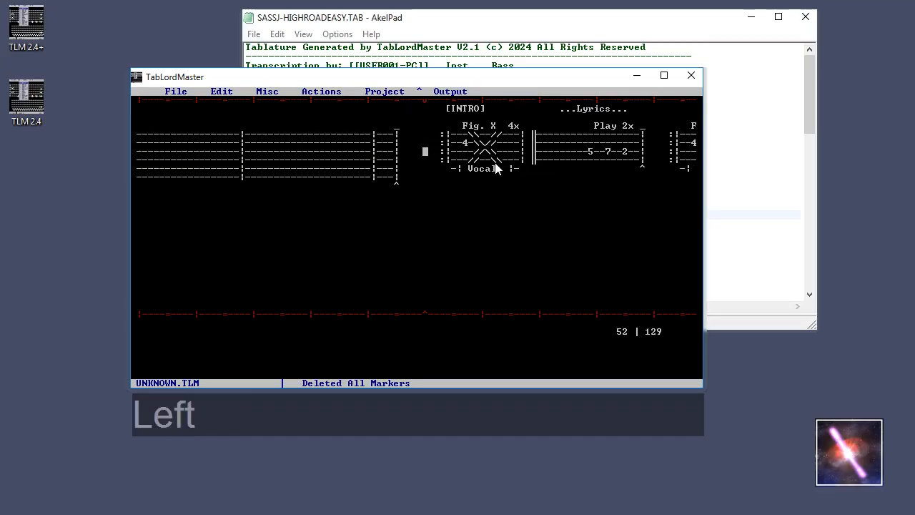
Step: Insert a carriage return marker at column 52, before the first Fig. X measure, and delete it again
key("Return")
key("Left")
key("Delete")
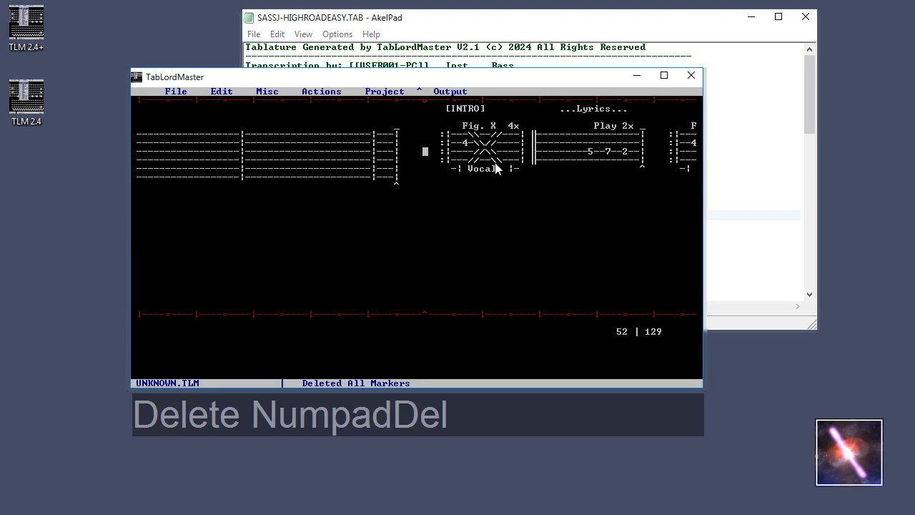
Step: Mark the selection start at column 70 and insert seven columns of [ after the first Fig. X measure
key("Right")
key("Right")
key("Right")
key("Right")
key("Right")
key("Right")
key("Right")
key("Right")
key("Right")
key("Right")
key("Right")
key("Right")
key("Right")
key("Right")
key("Right")
key("Right")
key("Right")
key("Right")
key("Right")
key("Right")
key("Left")
key("Left")
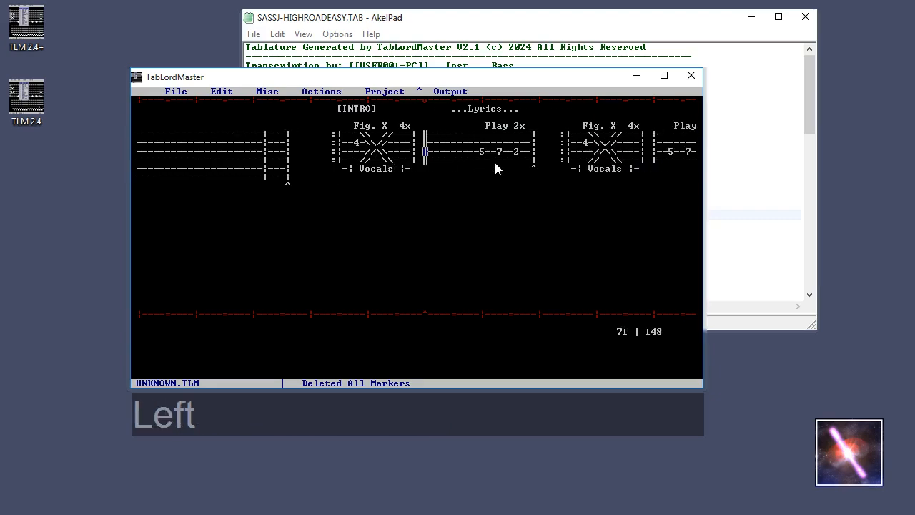
key("Left")
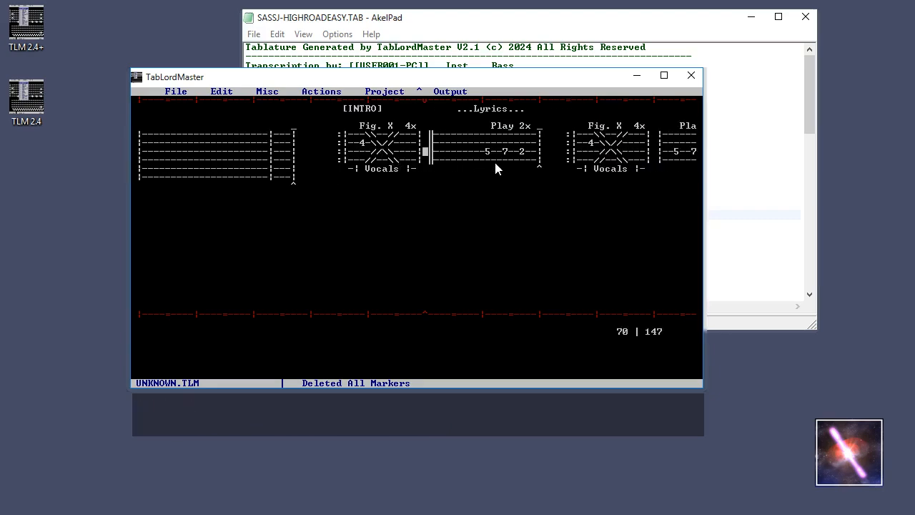
key("ctrl+bracketleft")
key("ctrl+bracketleft")
key("ctrl+bracketleft")
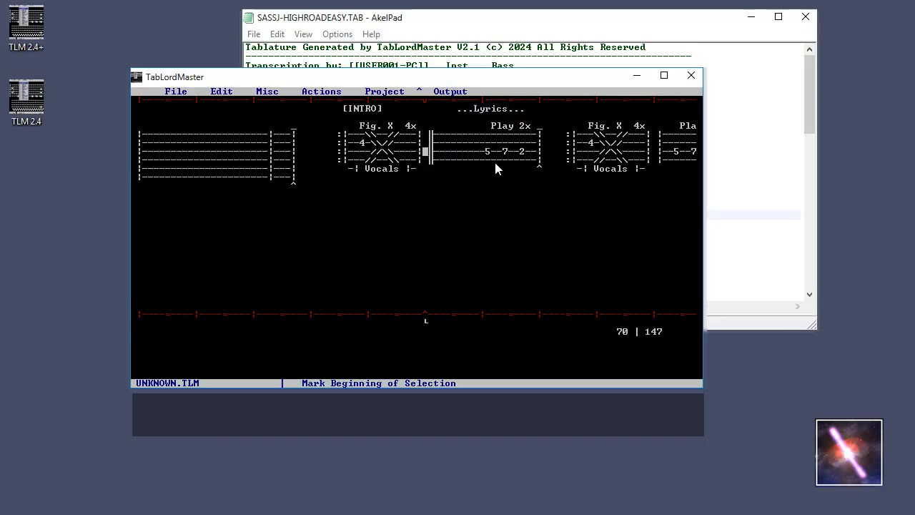
key("alt+bracketleft")
key("alt+bracketleft")
key("alt+bracketleft")
key("alt+bracketleft")
key("alt+bracketleft")
key("alt+bracketleft")
key("alt+bracketleft")
key("alt+bracketleft")
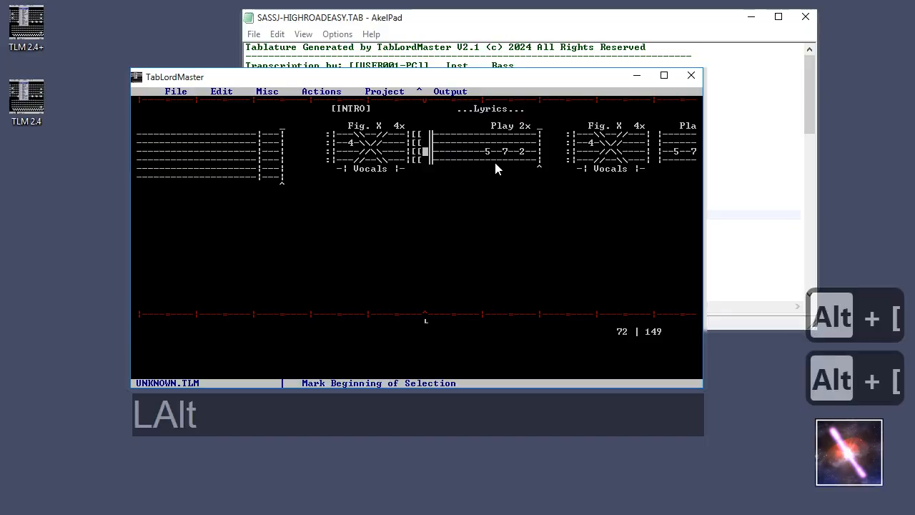
Step: Insert six columns of ] directly after the [ columns
key("alt+bracketright")
key("alt+bracketright")
key("alt+bracketright")
key("alt+bracketright")
key("alt+bracketright")
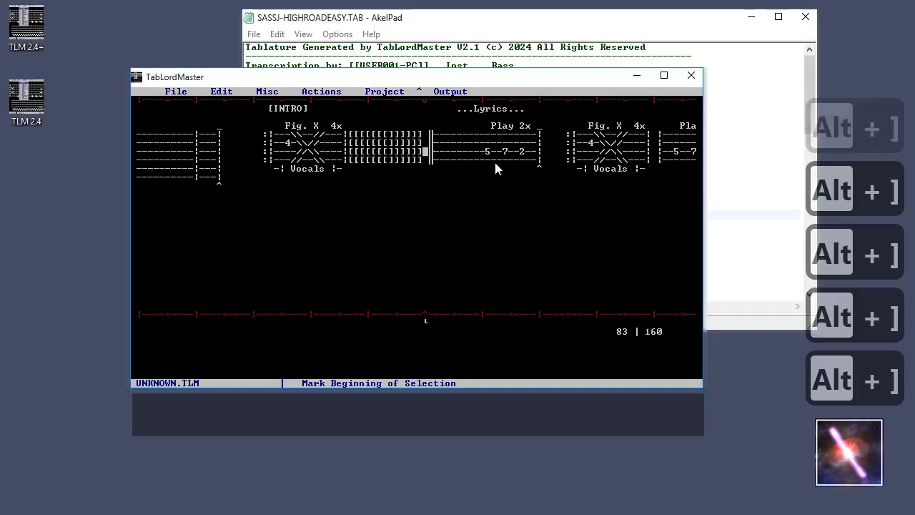
Step: Insert eight columns of \ between the [ and ] columns, starting at column 77
left_click(386, 145)
key("Right")
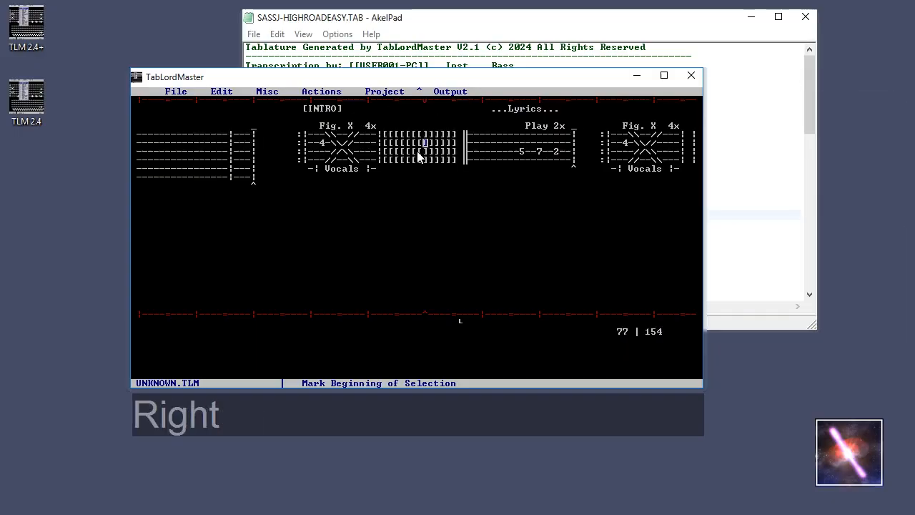
key("alt+backslash")
key("alt+backslash")
key("alt+backslash")
key("alt+backslash")
key("alt+backslash")
key("alt+backslash")
key("alt+backslash")
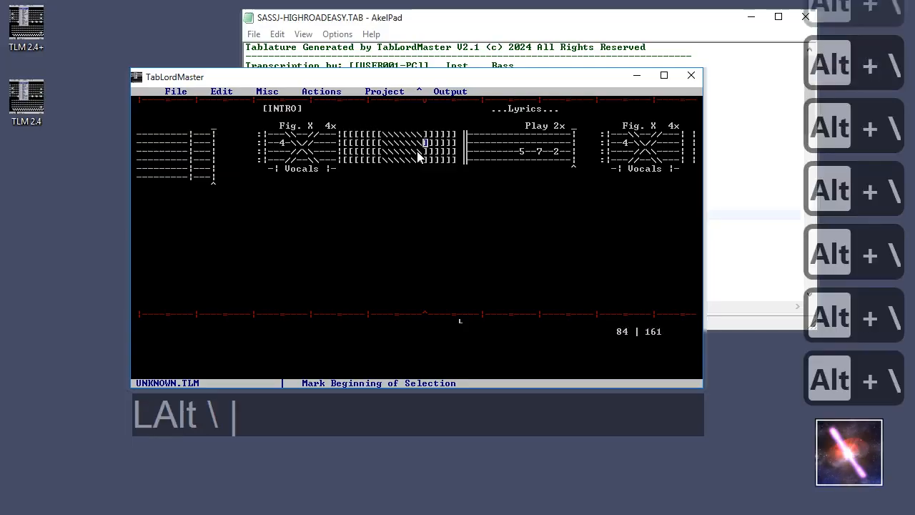
key("alt+backslash")
Step: Insert nine columns of / between the \ columns and the ] columns
key("alt+slash")
key("alt+slash")
key("alt+slash")
key("alt+slash")
key("alt+slash")
key("alt+slash")
key("alt+slash")
key("alt+slash")
key("alt+slash")
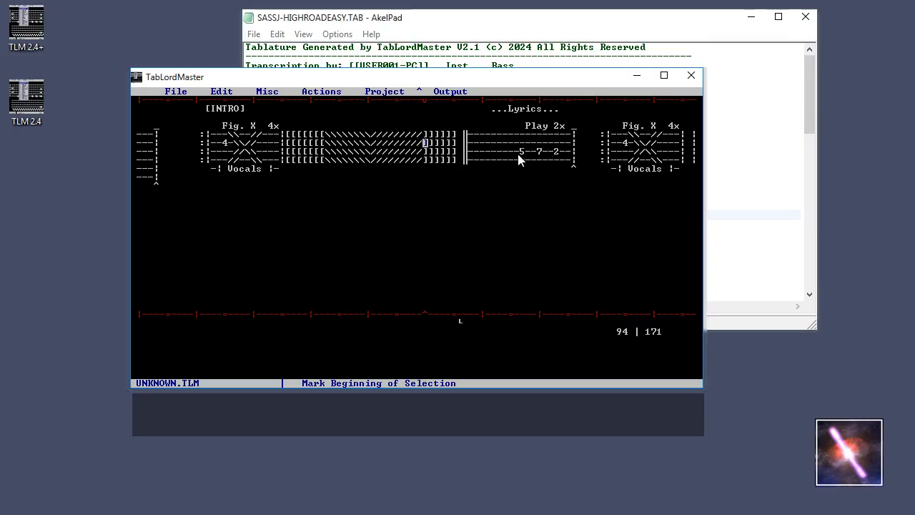
Step: Delete the columns from the barline at column 69 through the bracket and slash columns and the double barline
left_click(285, 144)
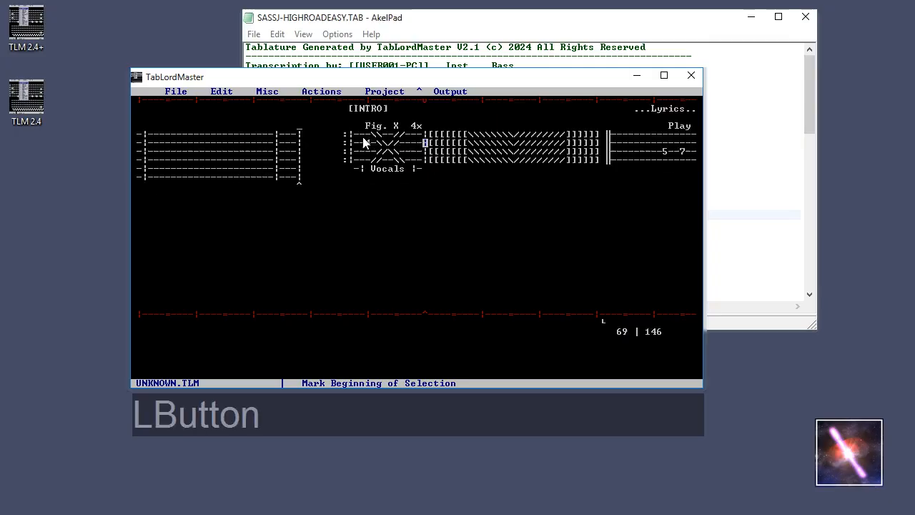
key("Delete")
key("Delete")
key("Delete")
key("Delete")
key("Delete")
key("Delete")
key("Delete")
key("Delete")
key("Delete")
key("Delete")
key("Delete")
key("Delete")
key("Delete")
key("Delete")
key("Delete")
key("Delete")
key("Delete")
key("Delete")
key("Delete")
key("Delete")
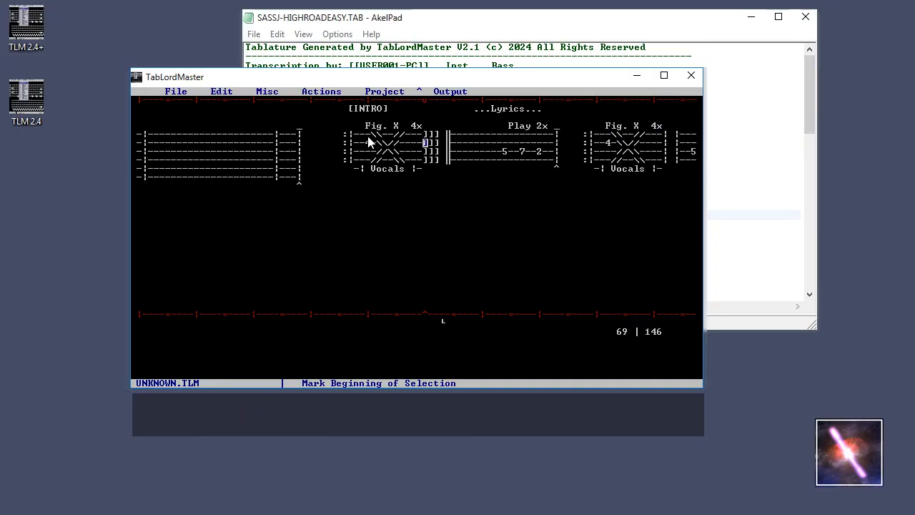
key("Delete")
key("Delete")
key("Delete")
key("Delete")
key("Delete")
Step: Insert spacing columns from column 69 and add barlines closing the first Fig. X measure and opening the Play 2x measure
key("alt+s")
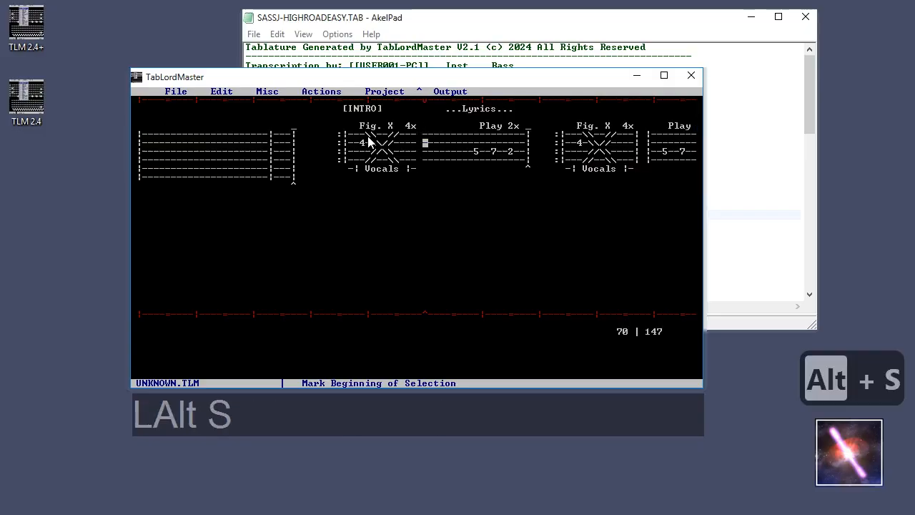
key("alt+s")
key("alt+c")
key("Left")
key("Left")
key("Left")
key("Left")
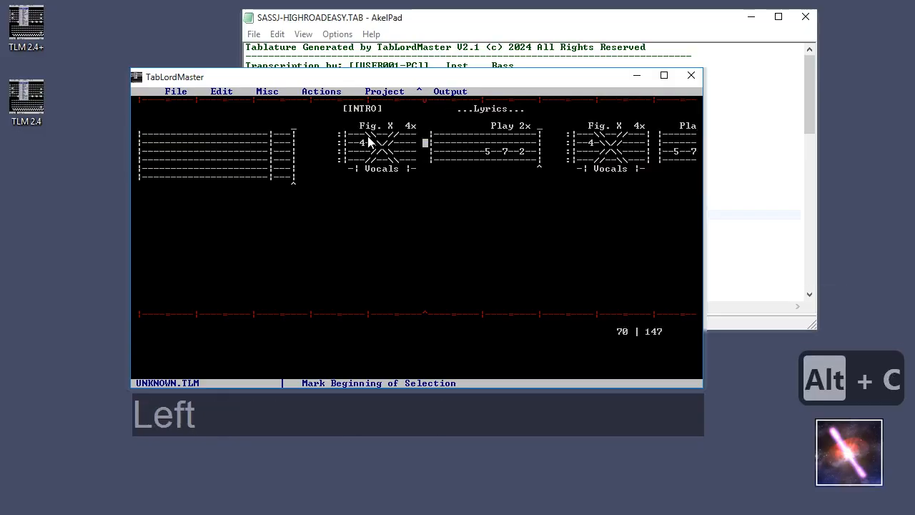
key("Right")
key("alt+c")
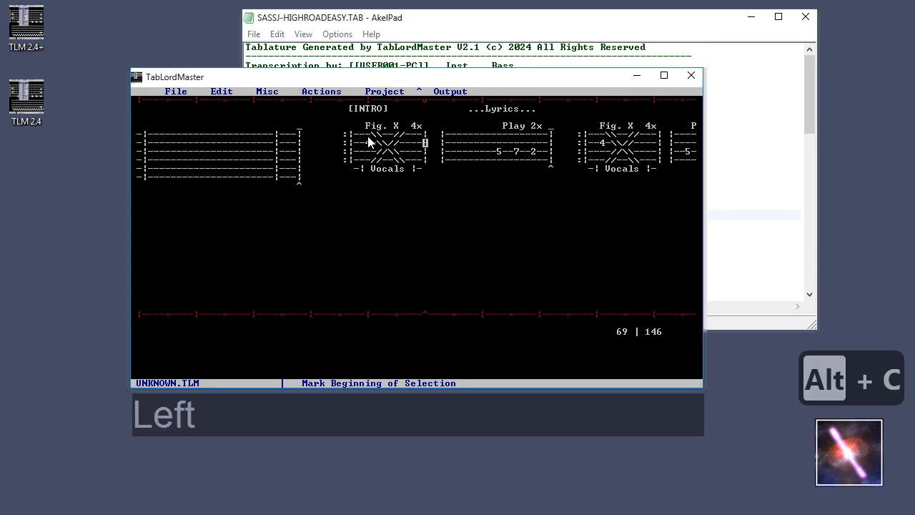
key("Right")
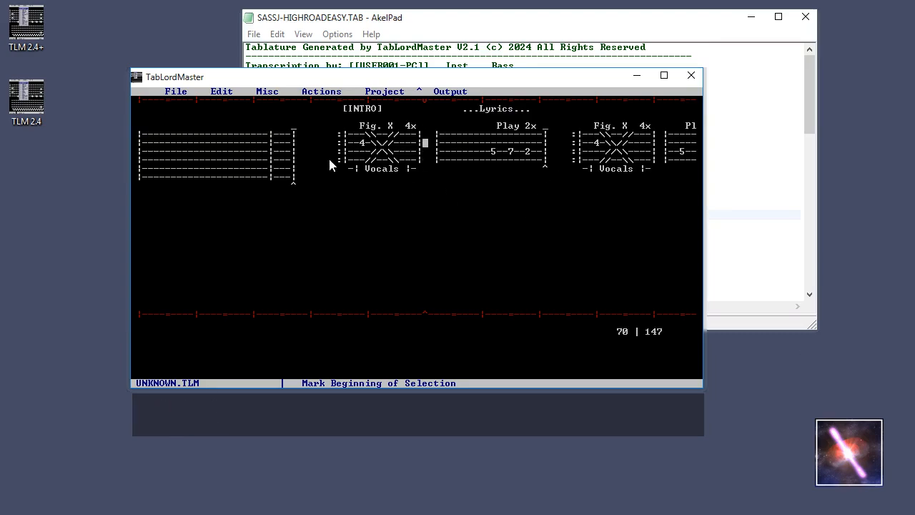
Step: Open the help file and view the list of keyboard commands for inserting and deleting columns
left_click(665, 165)
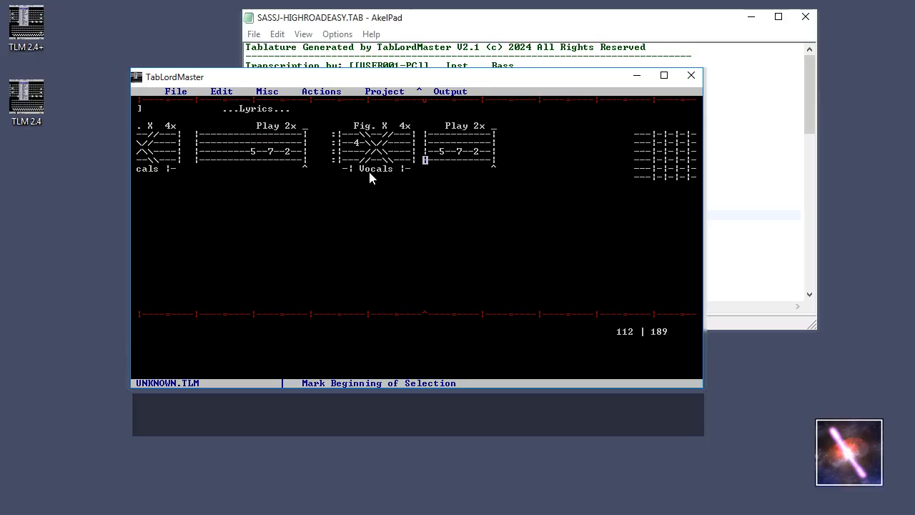
left_click(283, 168)
left_click(224, 167)
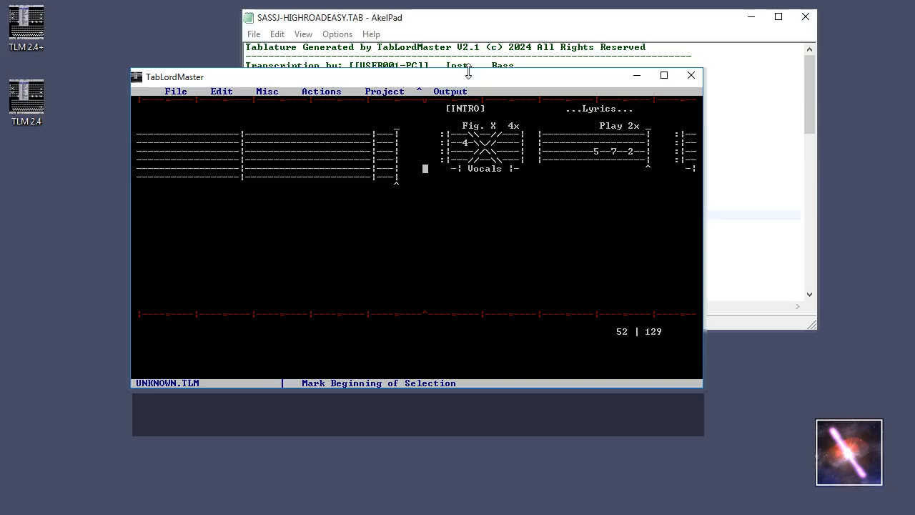
left_click(451, 92)
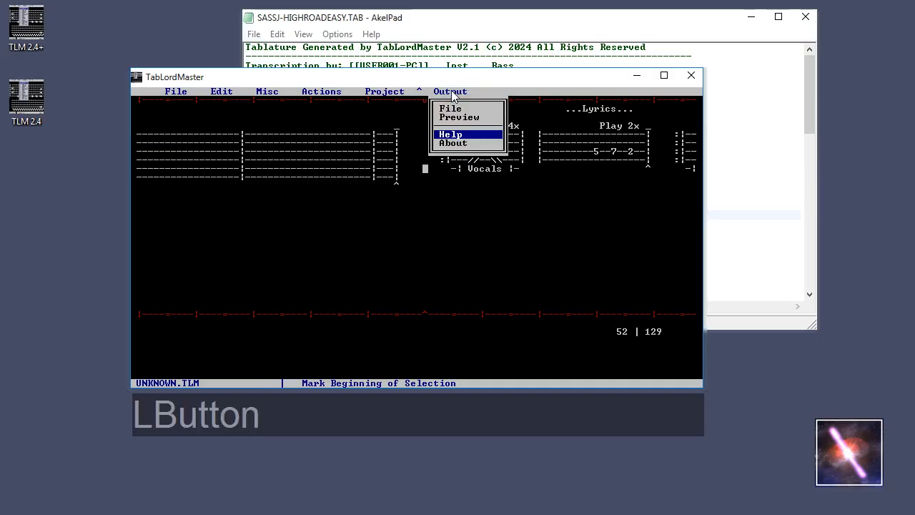
left_click(457, 135)
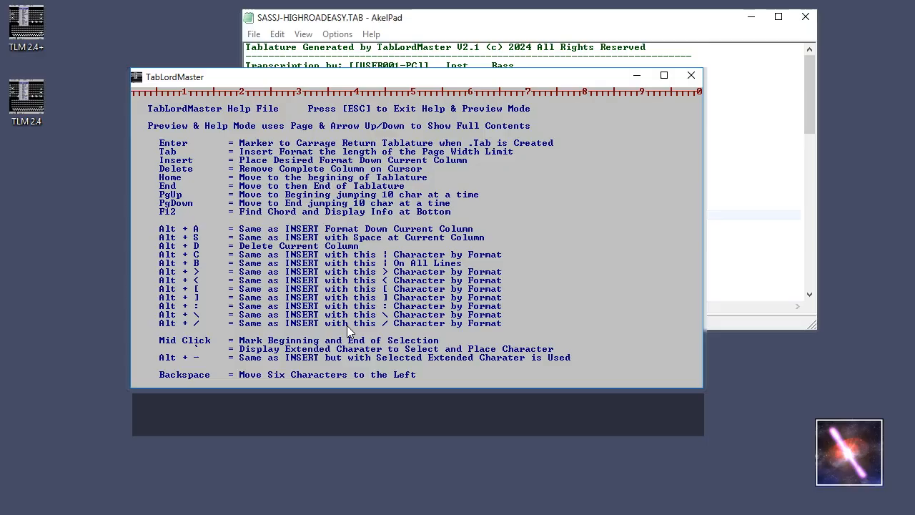
Step: Read through the help file's cursor, selection, toolbar and clipboard commands down to the sample tablature, and return to the project
key("Down")
key("Down")
key("Down")
key("Down")
key("Down")
key("Down")
key("Down")
key("Down")
key("Down")
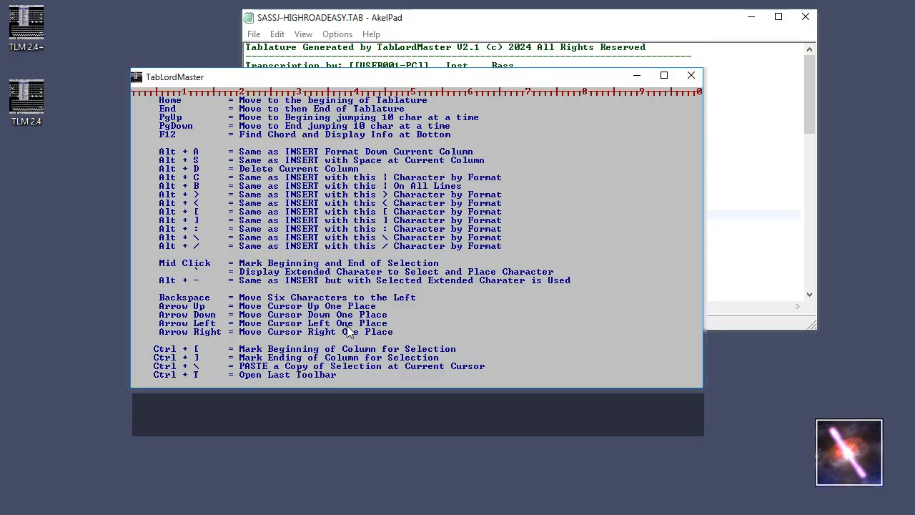
key("Page_Down")
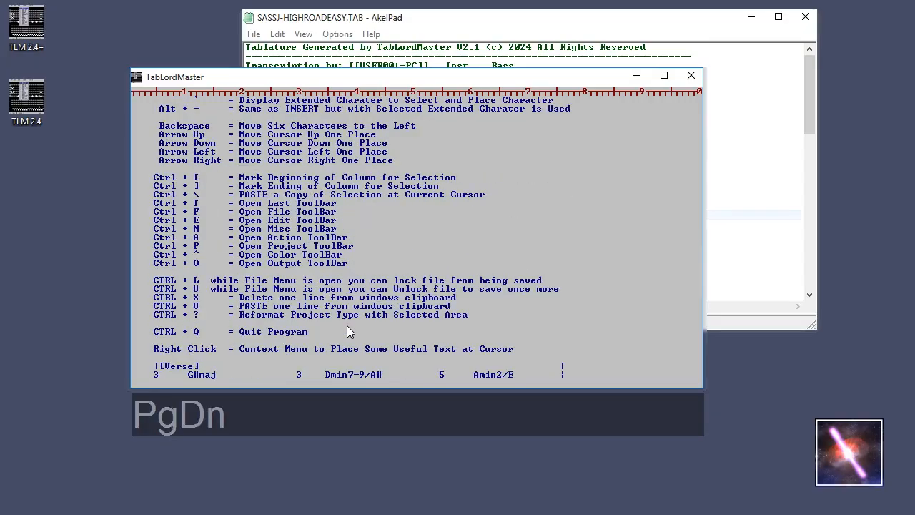
key("Page_Down")
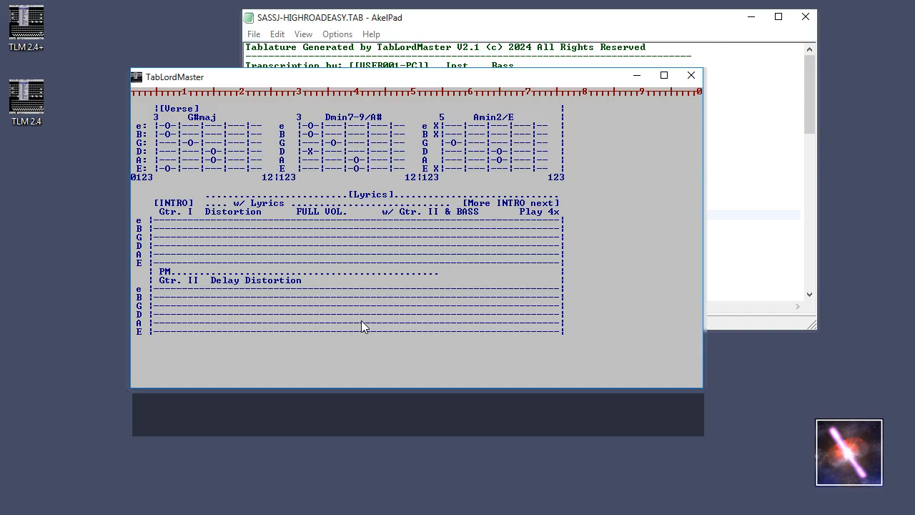
key("space")
left_click(455, 236)
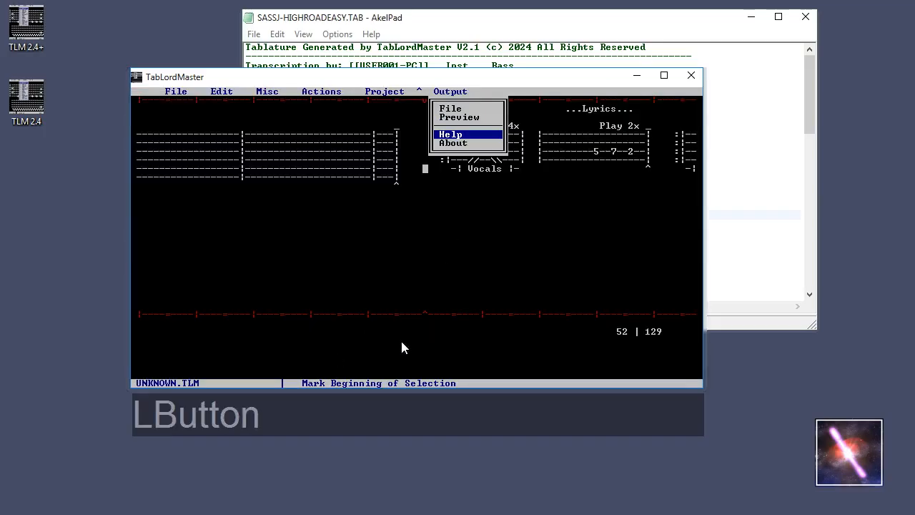
left_click(458, 260)
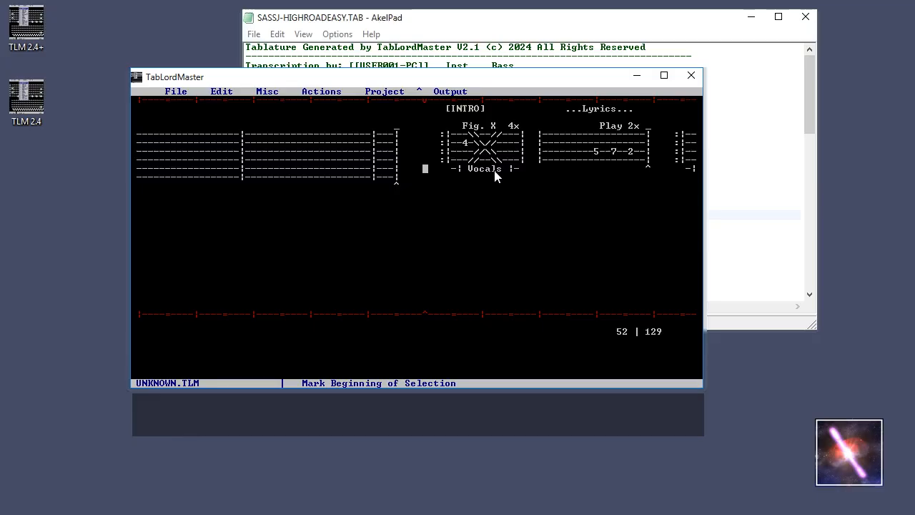
left_click(312, 179)
Step: Switch to AkelPad and copy the first line, "Tablature Generated by TabLordMaster V2.1 (c) 2024 All Rights Reserved"
left_click(580, 34)
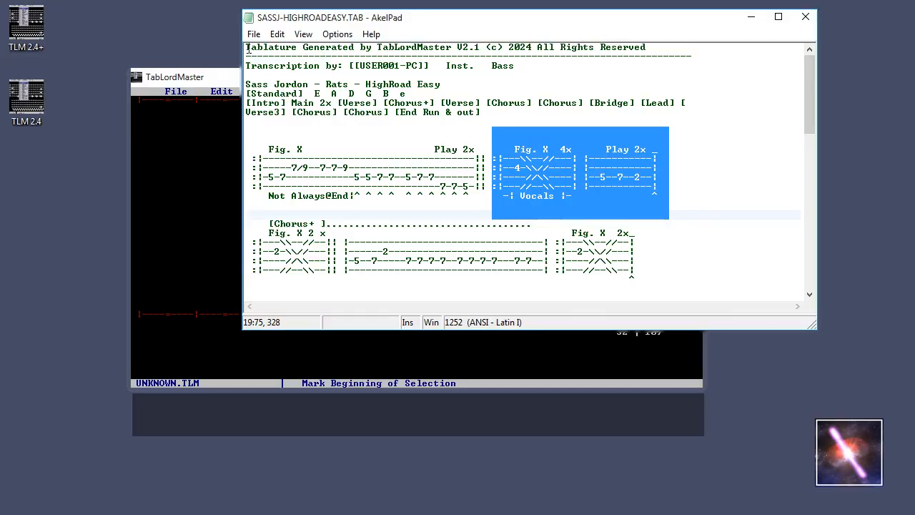
left_click_drag(247, 48, 648, 48)
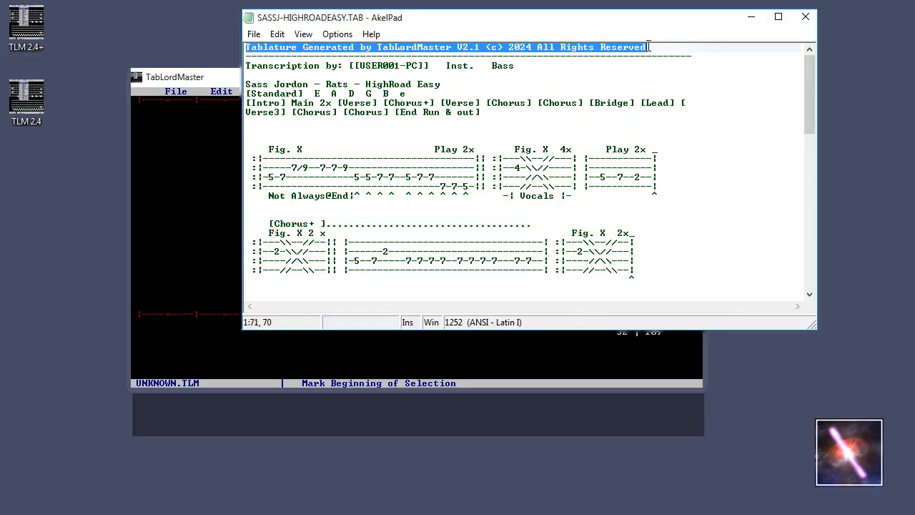
left_click(276, 35)
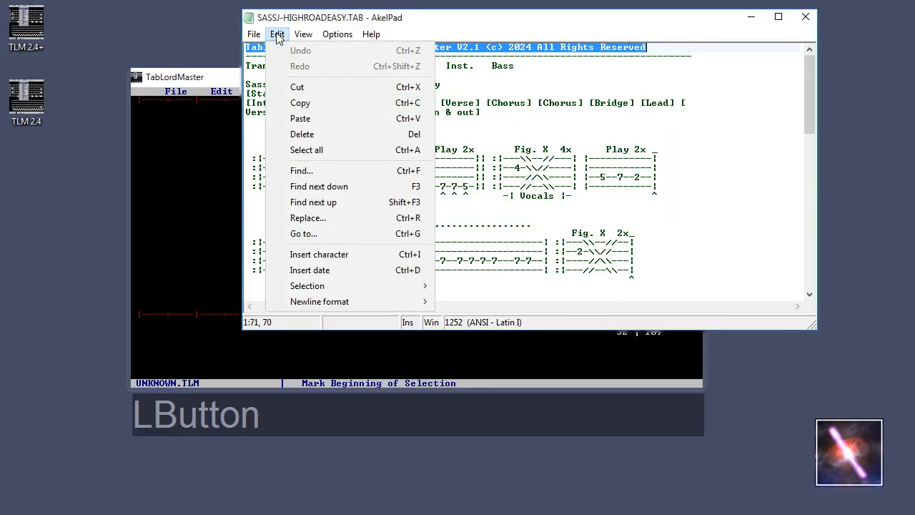
left_click(294, 104)
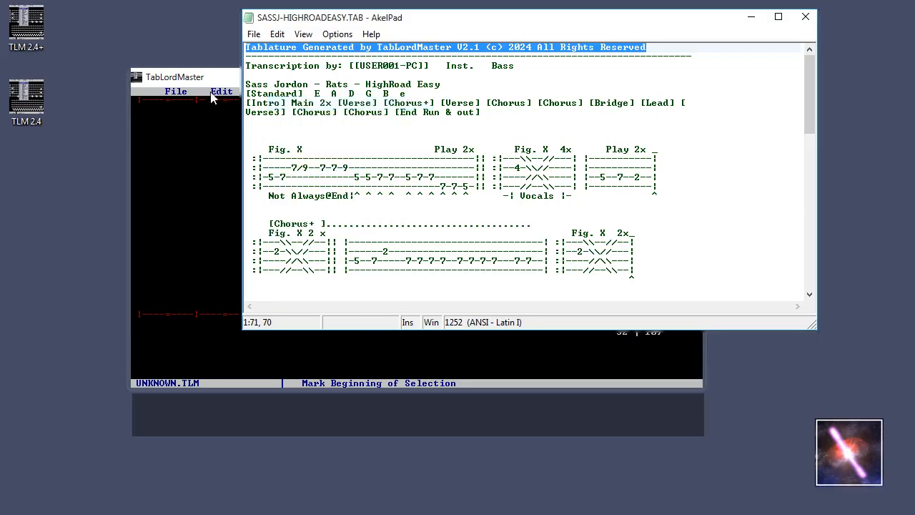
Step: Switch to TabLordMaster, place the cursor in the top row at column 1 and view the available paste commands
left_click(214, 79)
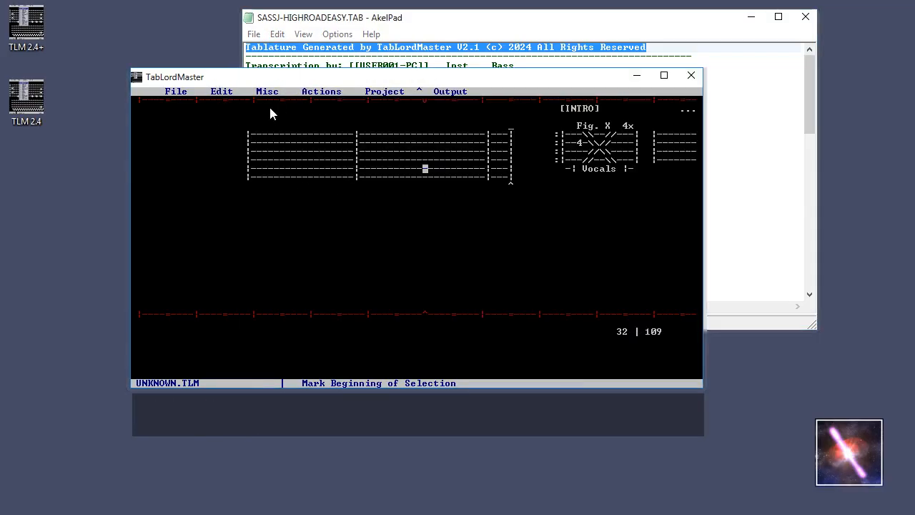
left_click(250, 120)
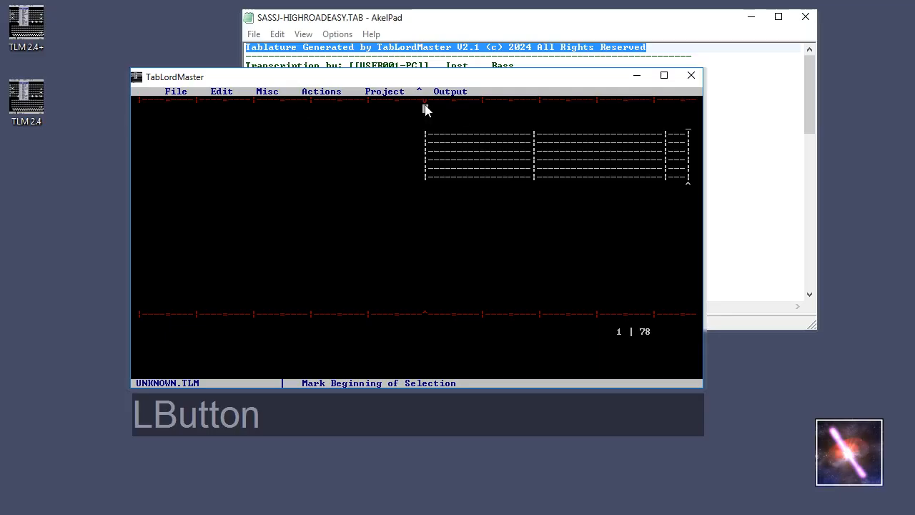
left_click(216, 92)
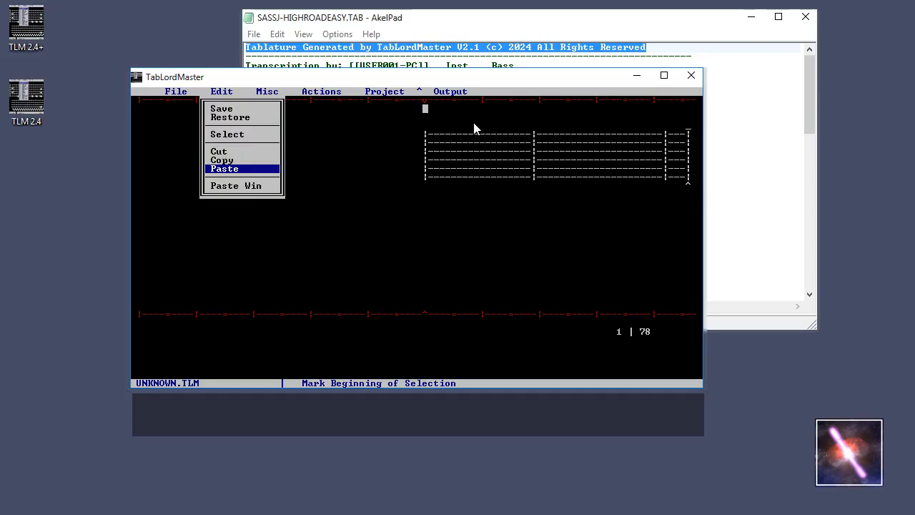
left_click(578, 212)
Step: Look through the help file for the commands on selection and pasting, and return to the project
left_click(450, 91)
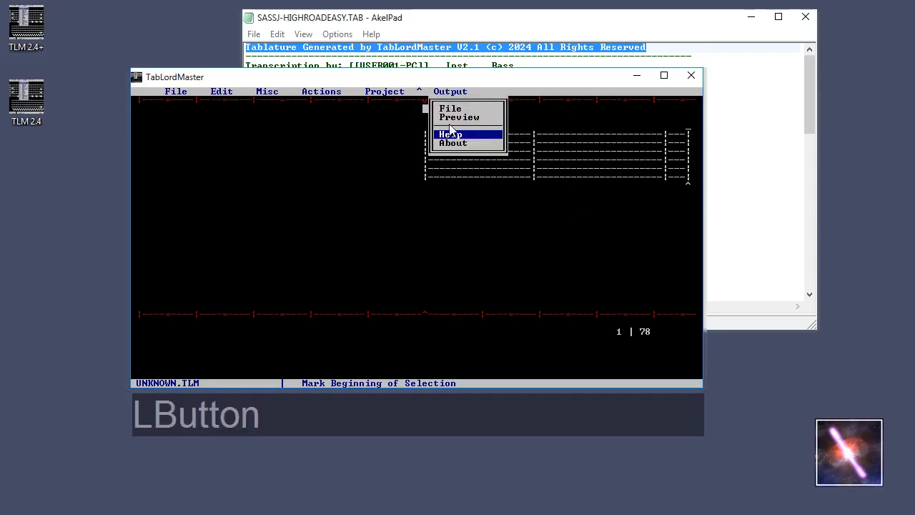
left_click(458, 136)
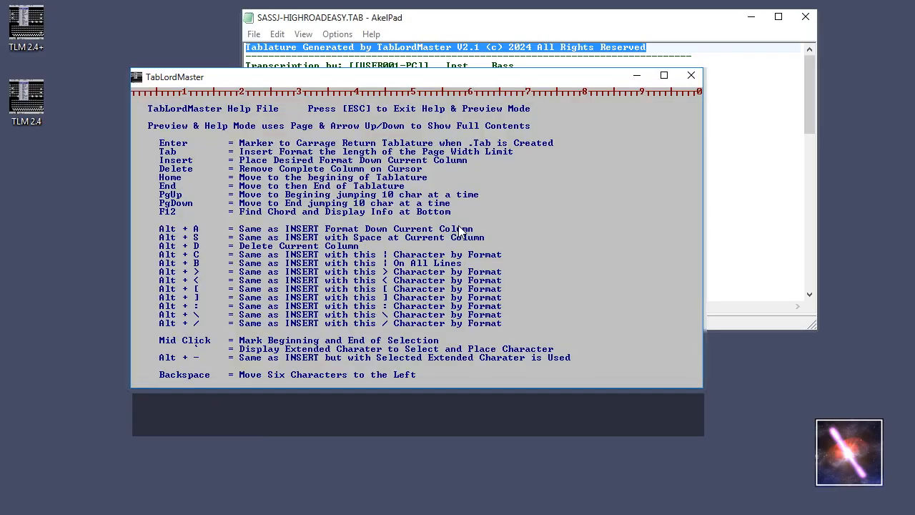
key("Page_Down")
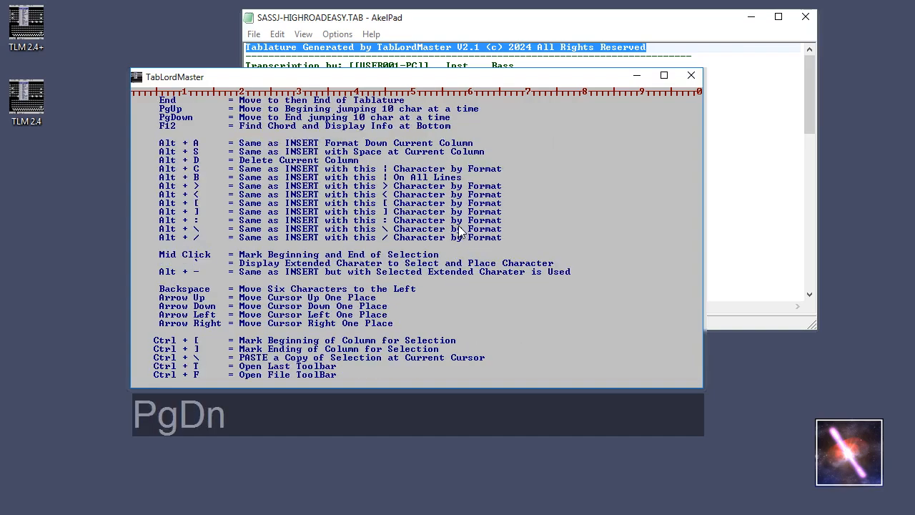
key("Down")
key("Down")
key("Down")
key("Down")
key("Down")
key("Down")
key("Down")
key("Down")
key("Down")
key("Down")
key("Down")
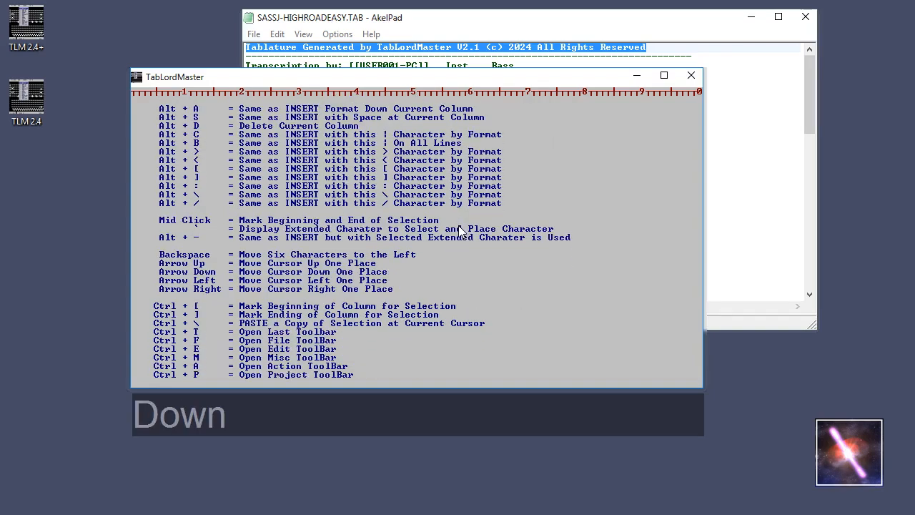
left_click(471, 234)
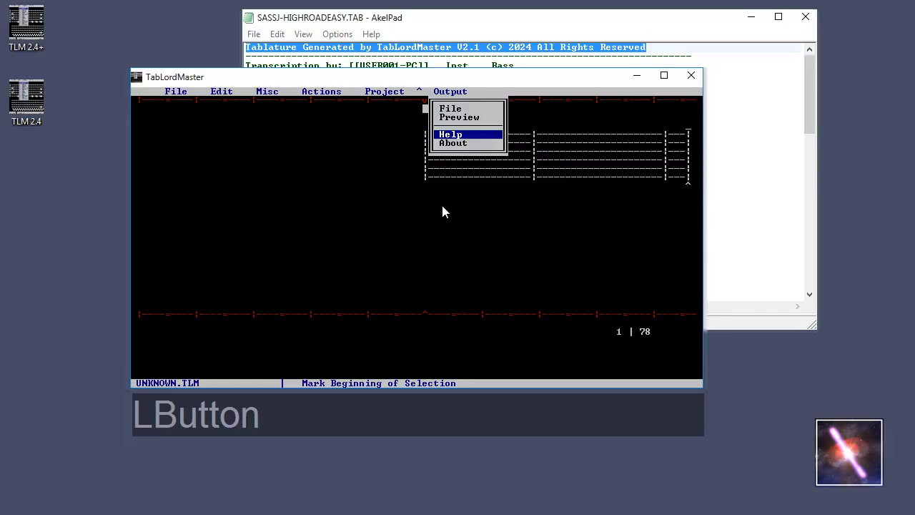
left_click(623, 126)
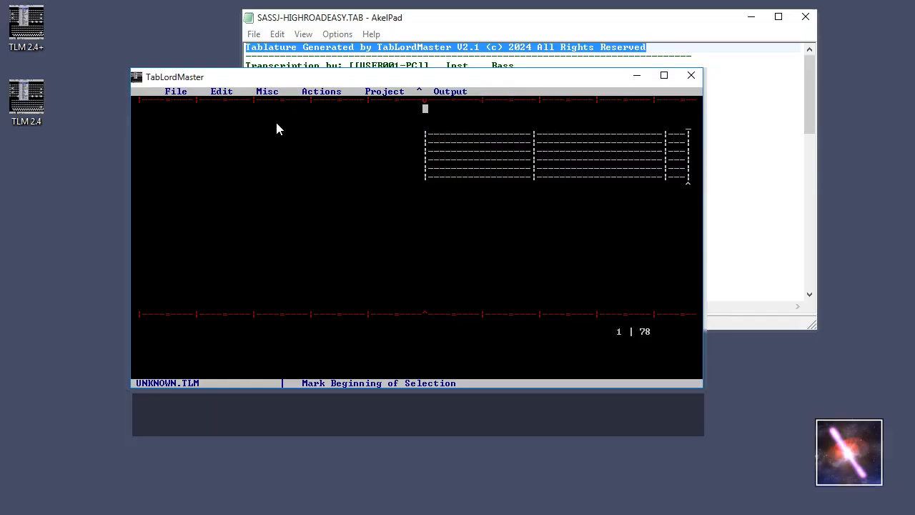
Step: Paste the copied "Tablature Generated by TabLordMaster" line into the top row and again into the second row, both from column 1
key("ctrl")
key("ctrl+v")
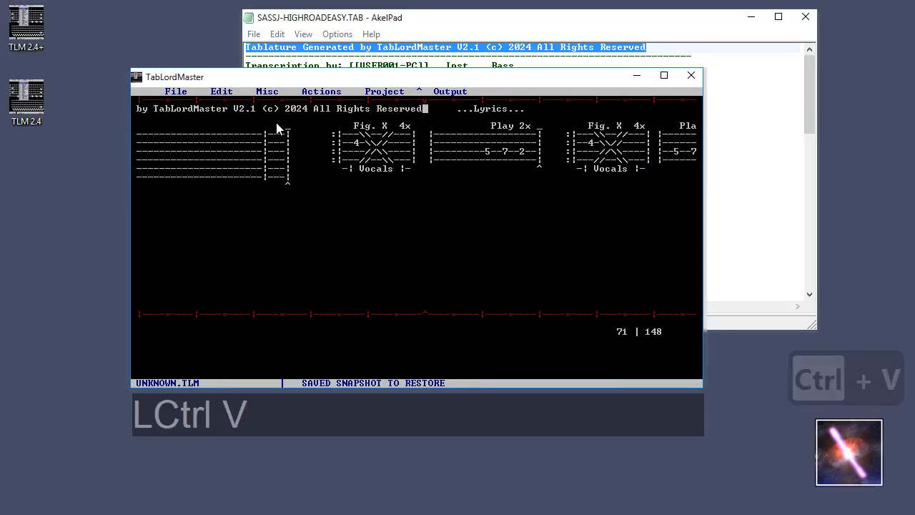
left_click(168, 123)
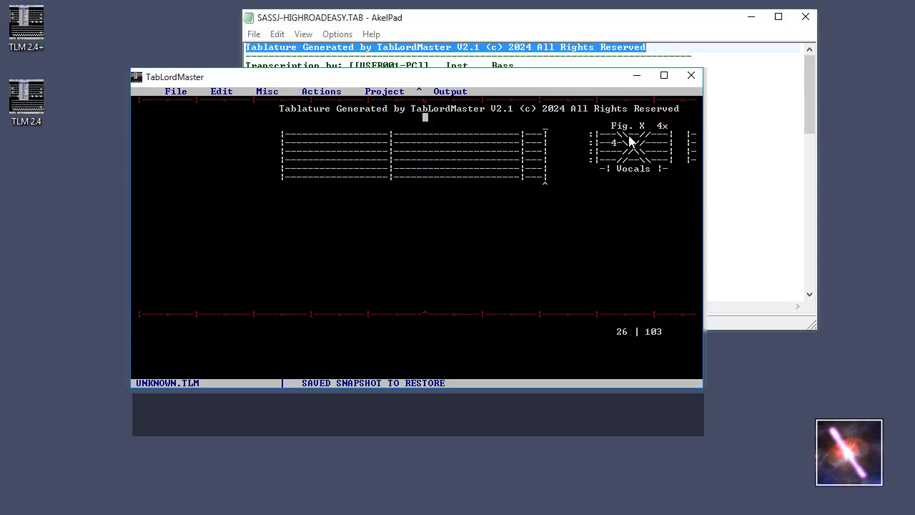
left_click(291, 125)
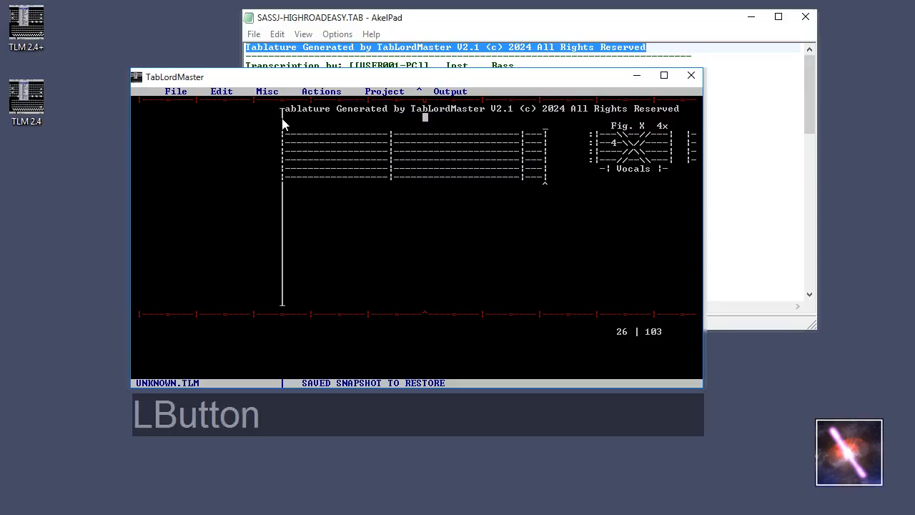
key("ctrl+v")
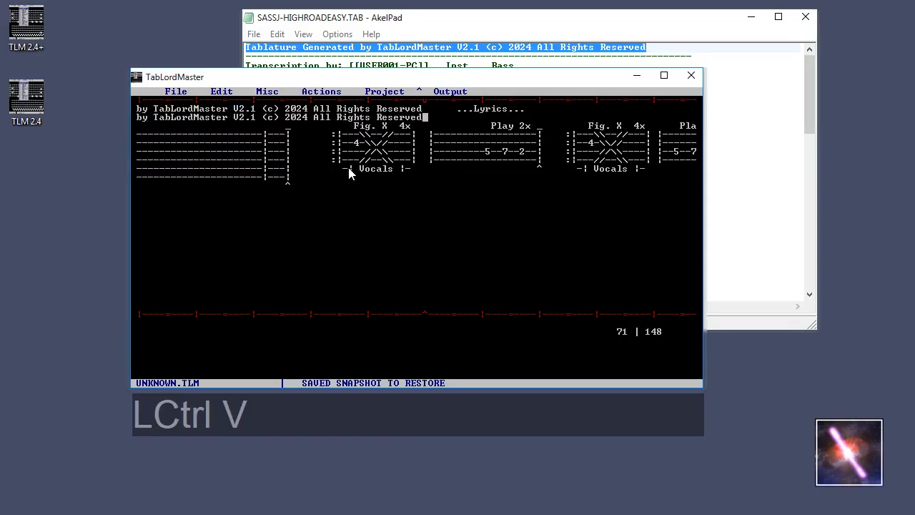
left_click(243, 167)
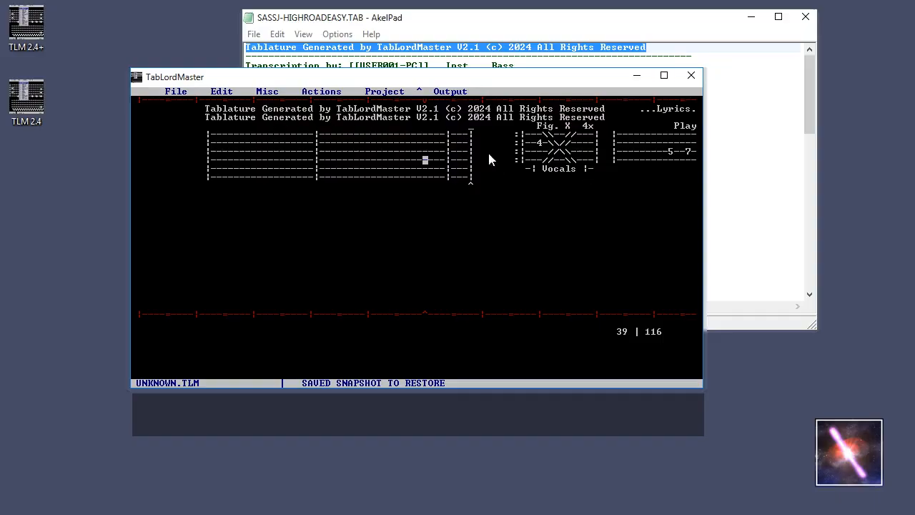
left_click(581, 170)
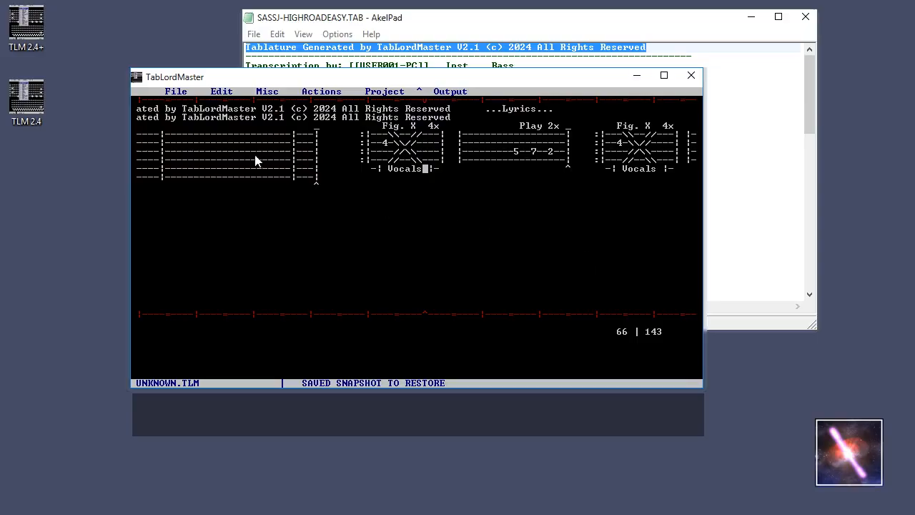
left_click_drag(443, 175, 202, 173)
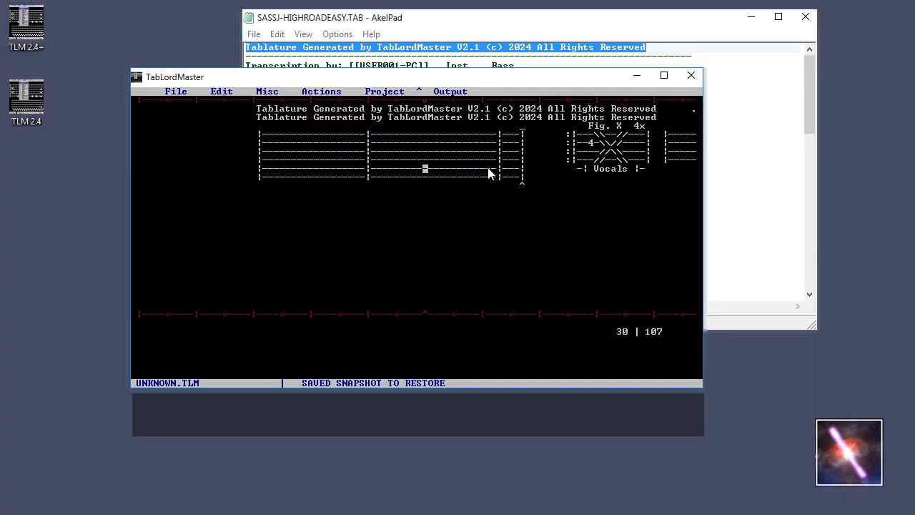
left_click_drag(490, 174, 624, 166)
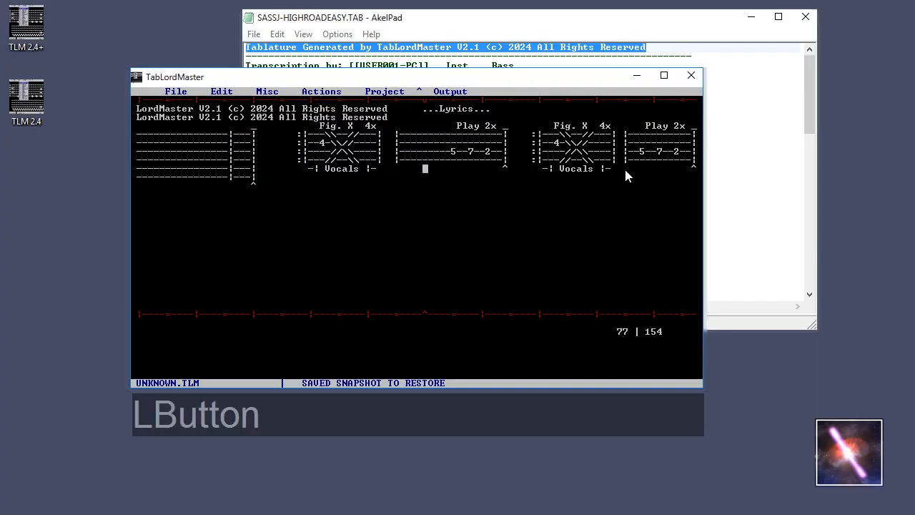
Step: Quit the untitled project and relaunch the program with TLM 2.4+
left_click(176, 92)
left_click(189, 151)
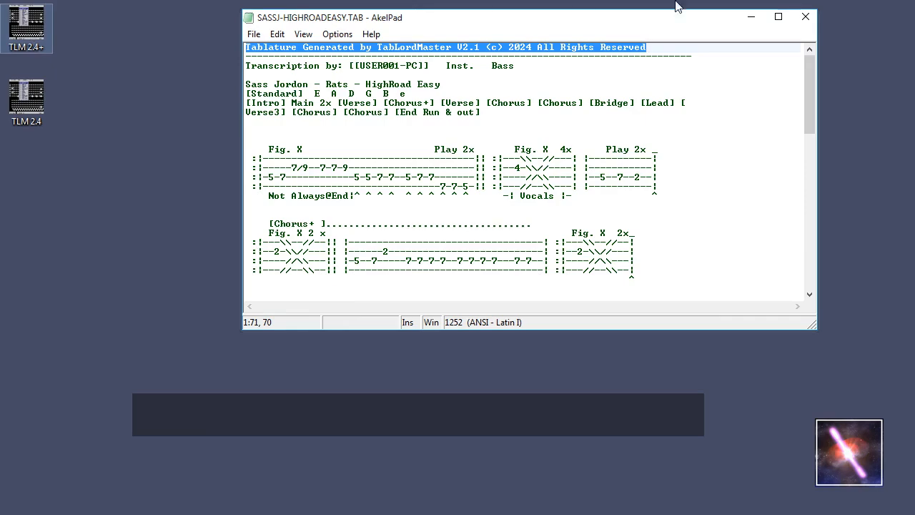
double_click(28, 36)
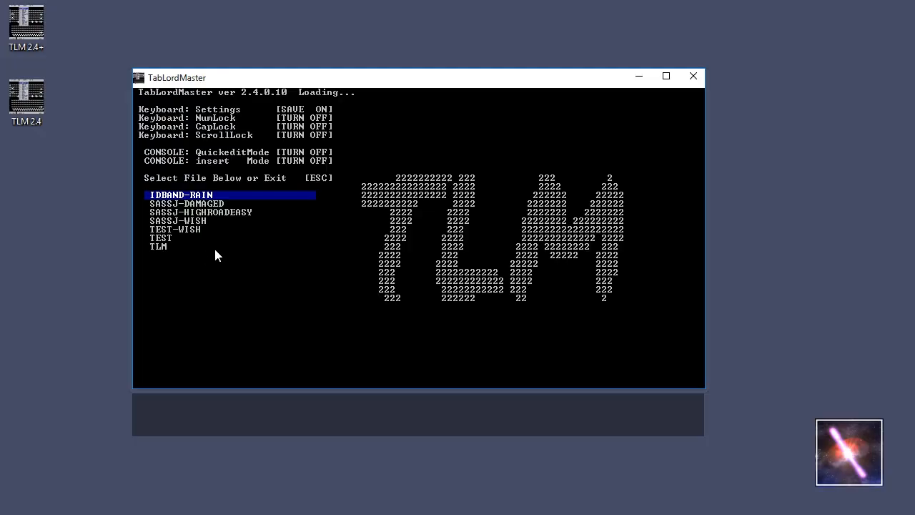
Step: Browse the startup file list and open the SASSJ-HIGHROADEASY project
key("Down")
key("Down")
key("Down")
key("Down")
key("Down")
key("Down")
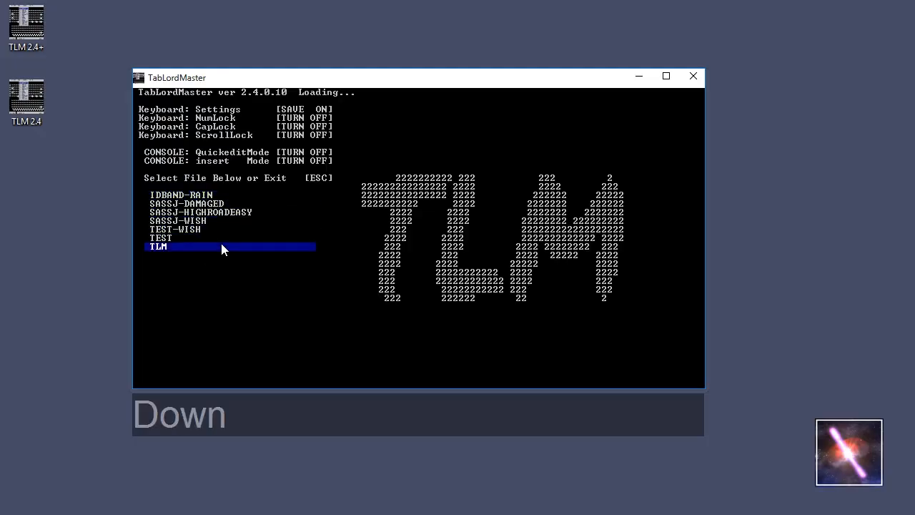
key("Up")
key("Up")
key("Up")
key("Up")
key("Up")
key("Up")
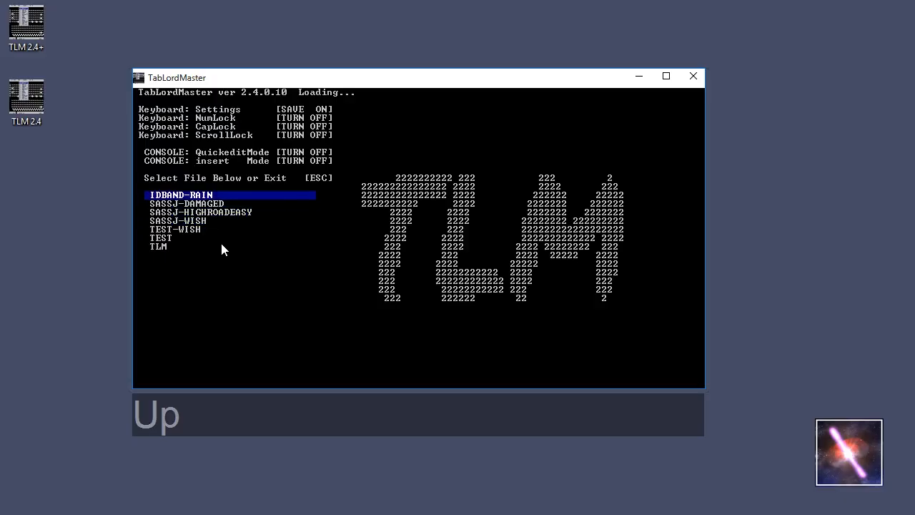
key("Down")
key("Down")
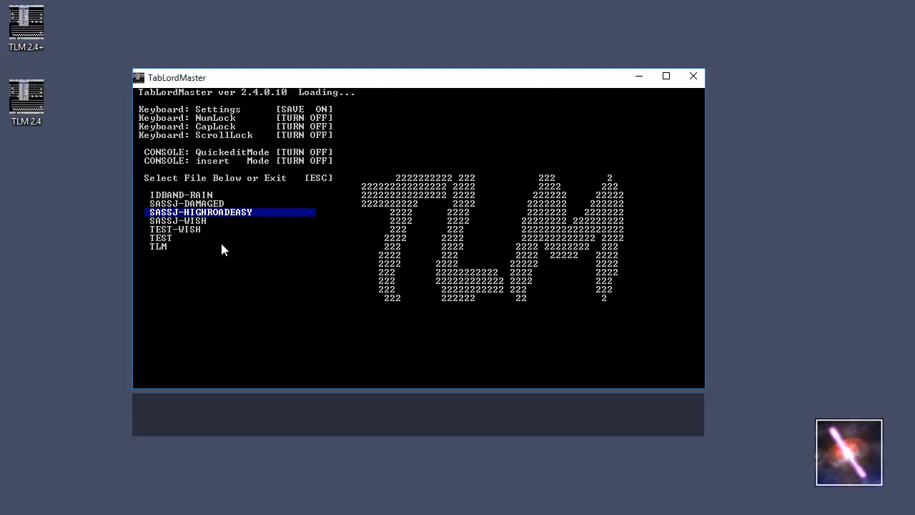
key("Return")
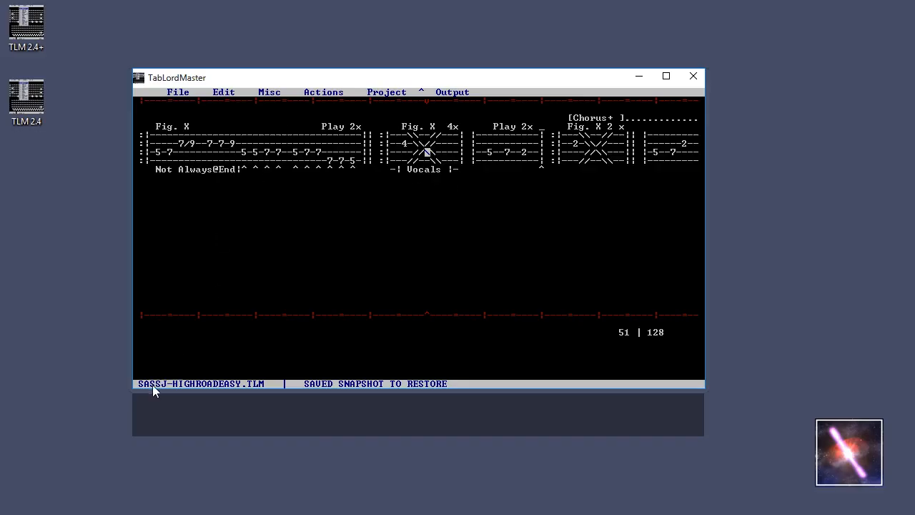
Step: Display the project name in the status line and move the cursor through the Fig. X measures to column 32
left_click(203, 383)
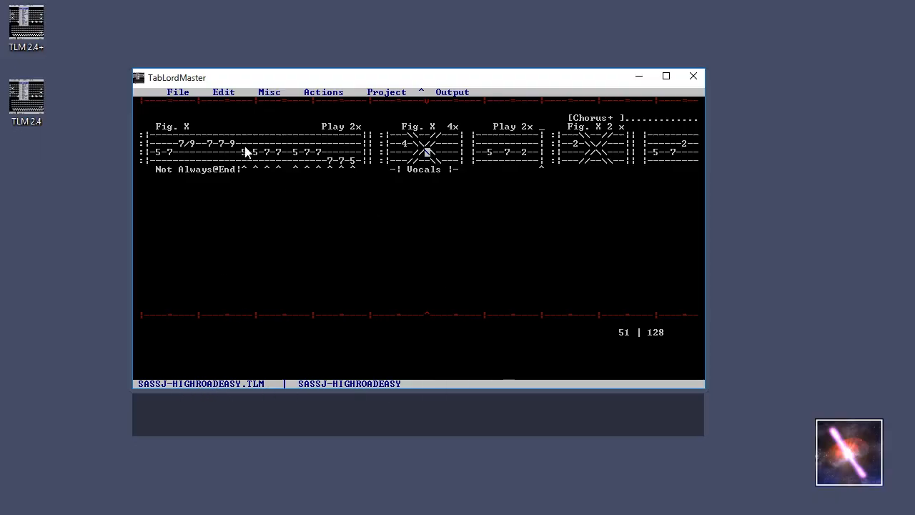
left_click(298, 147)
left_click(563, 143)
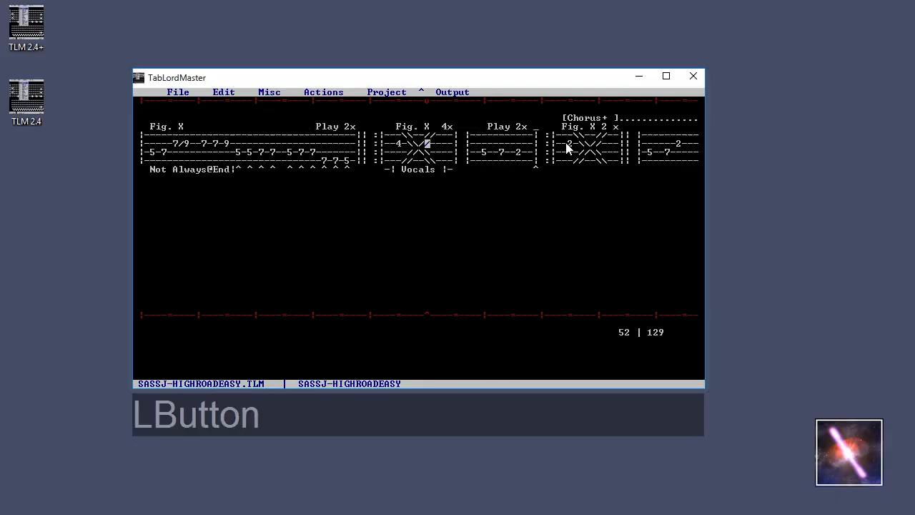
left_click(313, 162)
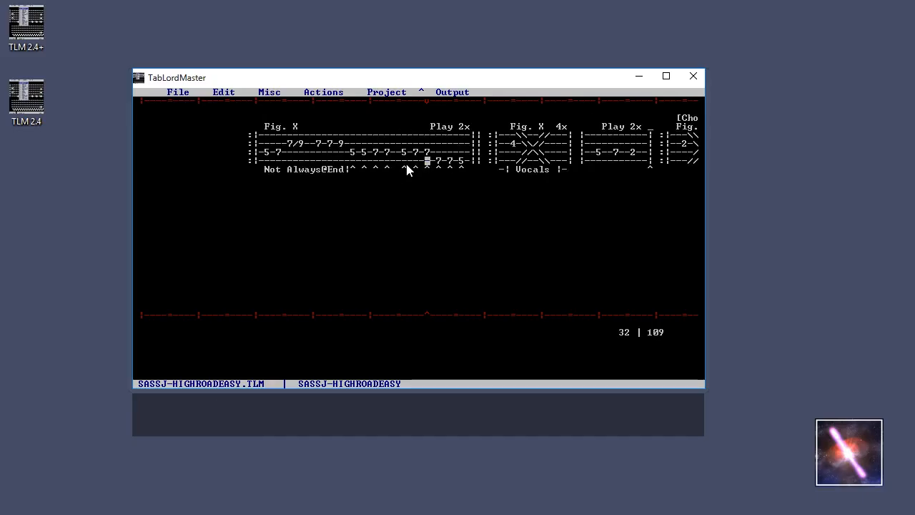
Step: Move the cursor to column 49 inside the Fig. X 4x measure and set the tab's label color to Yellow
left_click(175, 93)
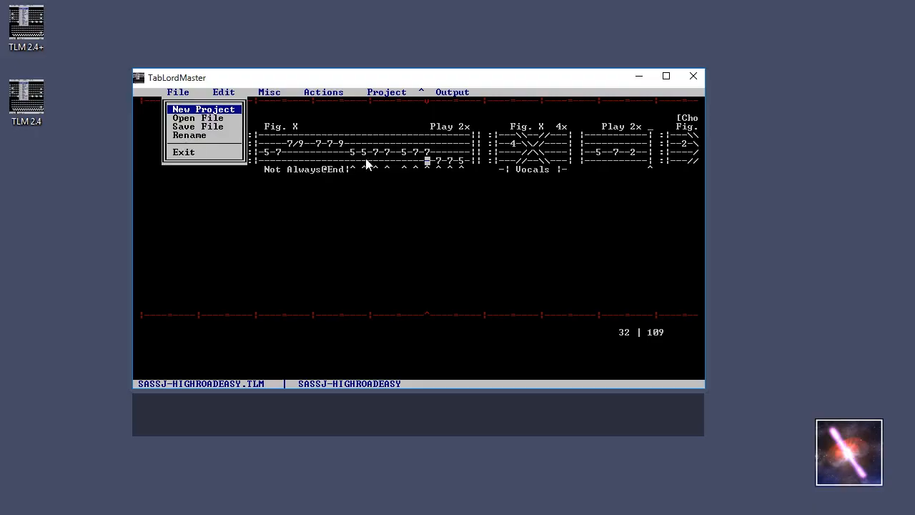
left_click(500, 173)
left_click(506, 170)
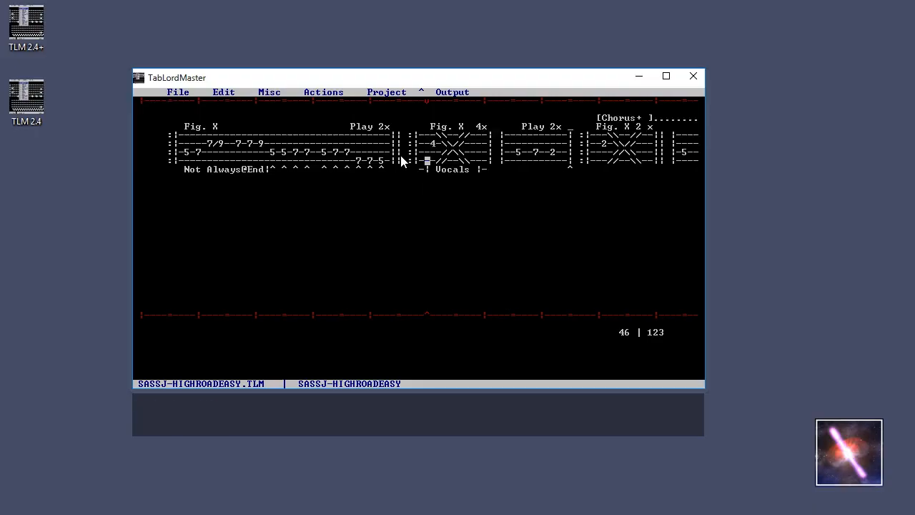
left_click(443, 144)
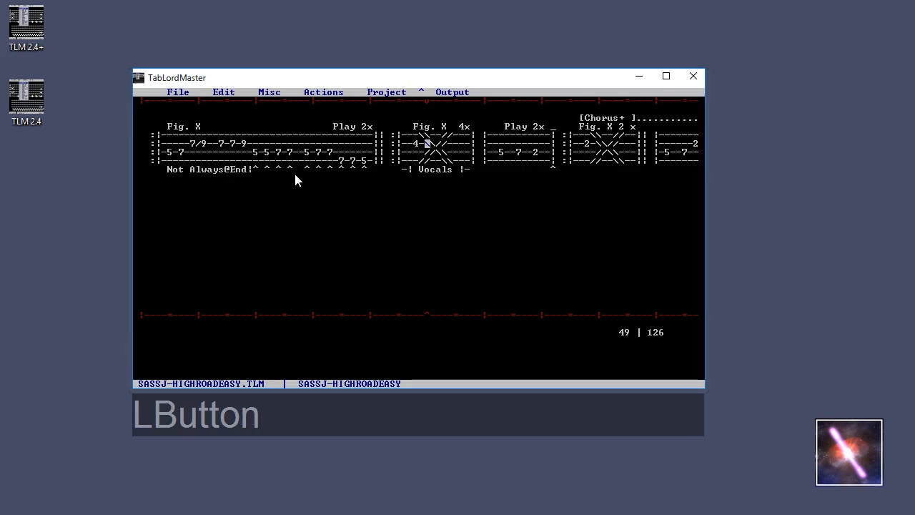
left_click(424, 94)
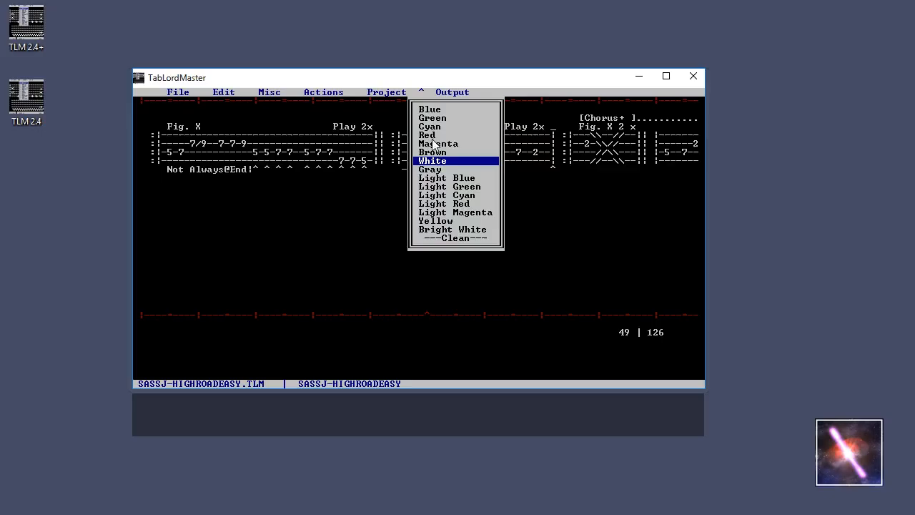
left_click(437, 221)
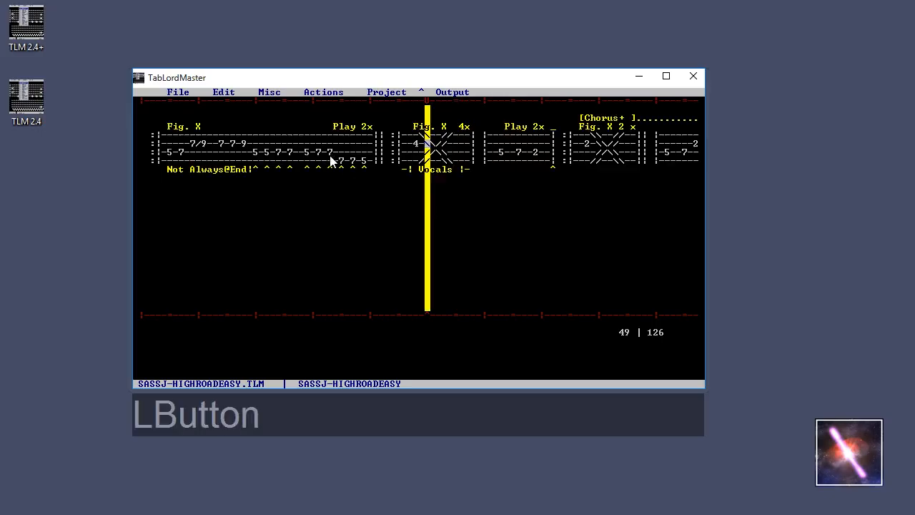
Step: Move the cursor between the opening Fig. X measures and on to column 74 at the start of the [Chorus+] section
left_click(603, 154)
left_click(262, 143)
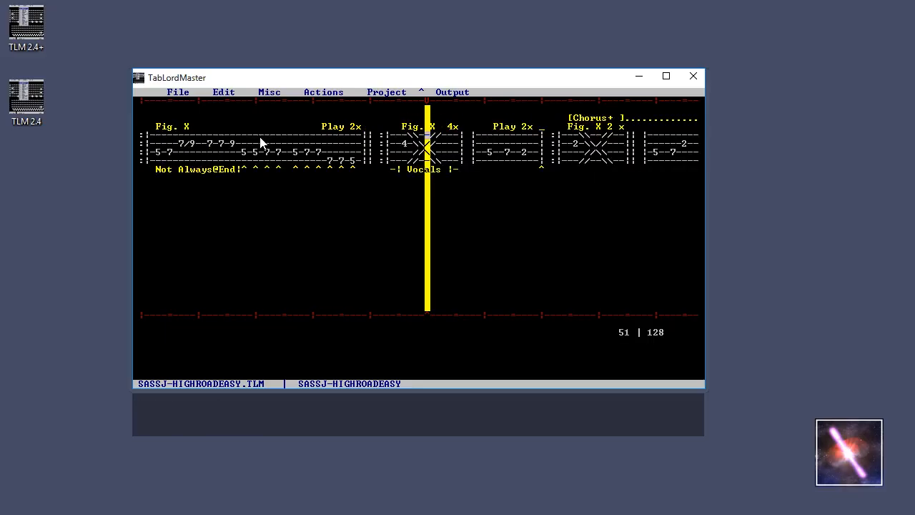
left_click(177, 151)
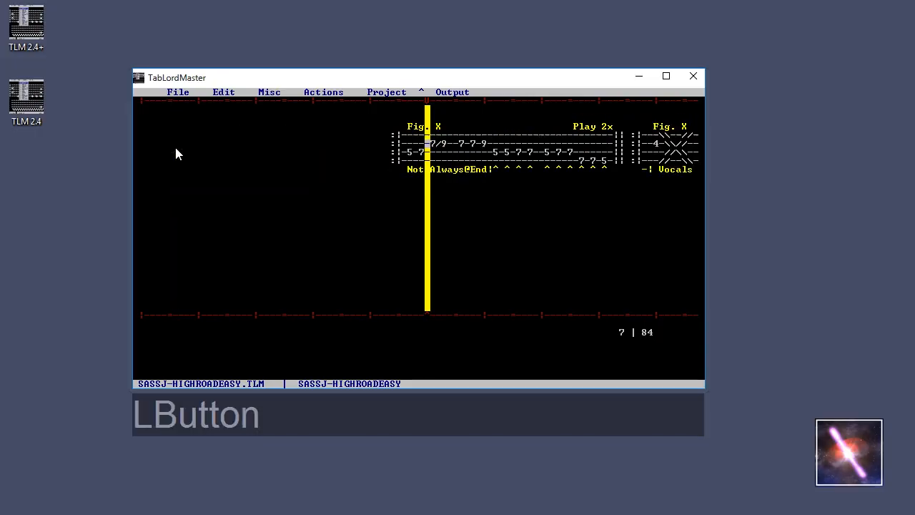
left_click(599, 168)
left_click(639, 149)
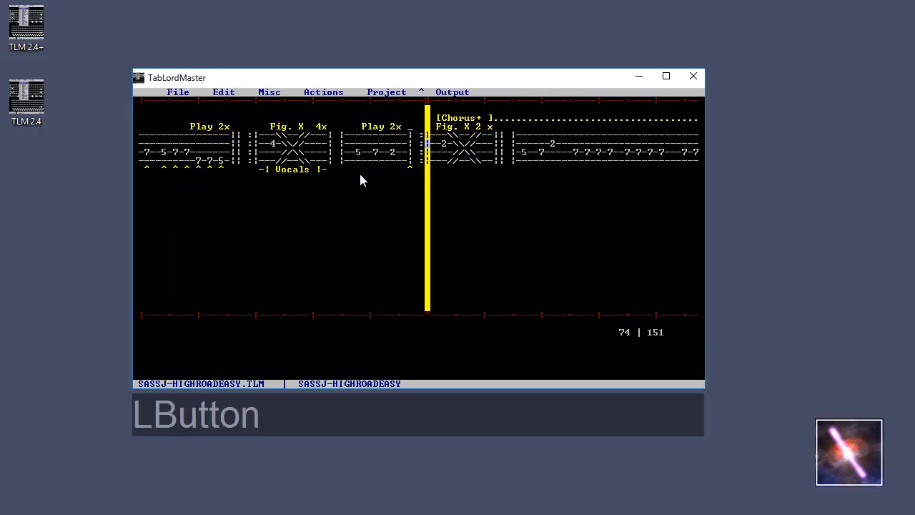
Step: Page through the verse and chorus sections to column 278 in the [BRIDGE] section
key("Page_Down")
key("Page_Down")
key("Page_Down")
key("Page_Down")
key("Page_Down")
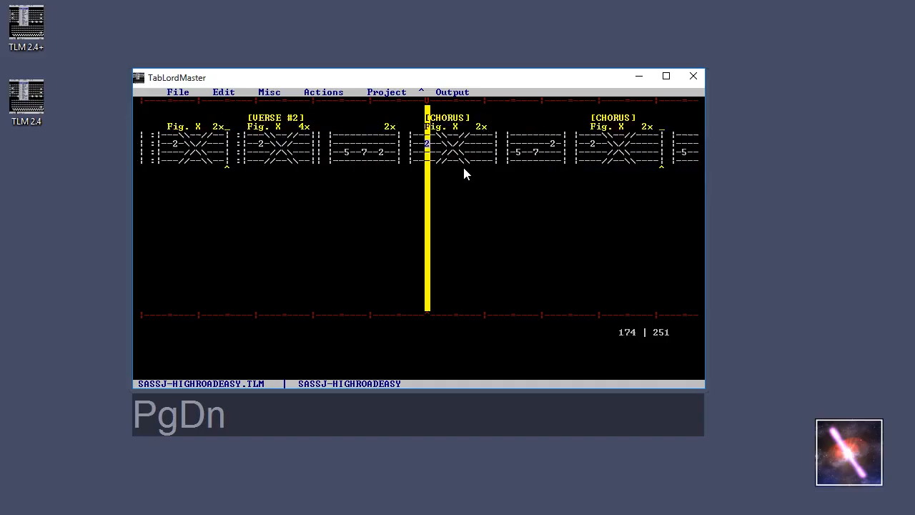
key("Page_Down")
key("Page_Down")
key("Page_Down")
key("Right")
key("Right")
key("Right")
key("Right")
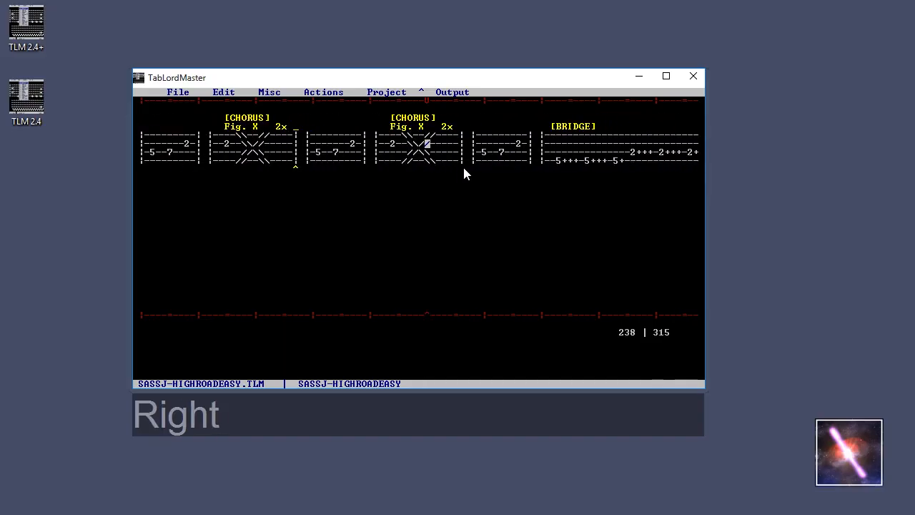
key("Page_Down")
key("Page_Down")
Step: Preview the project's wrapped page output and return to the editor
left_click(457, 91)
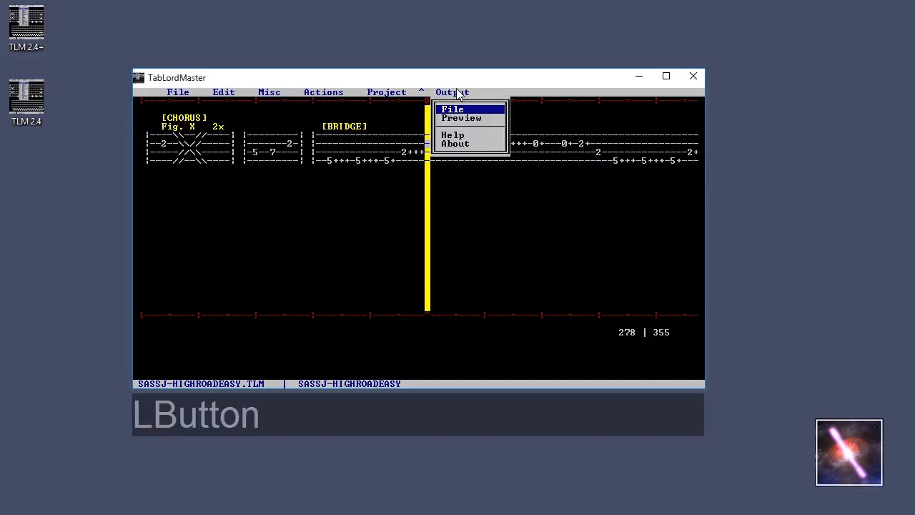
left_click(467, 118)
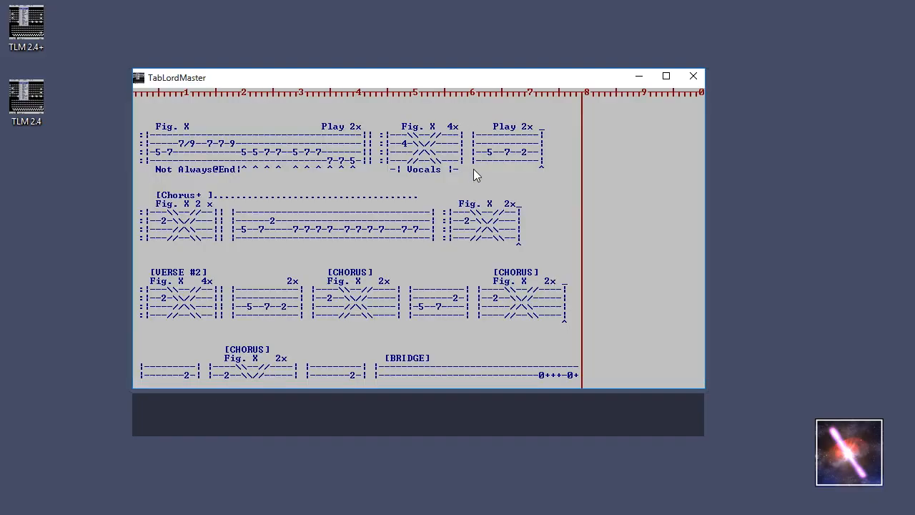
left_click(418, 221)
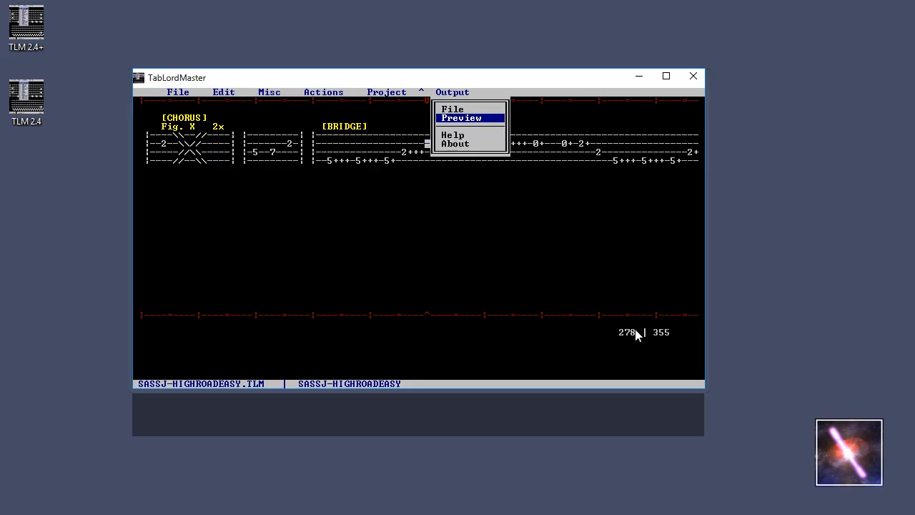
left_click(318, 194)
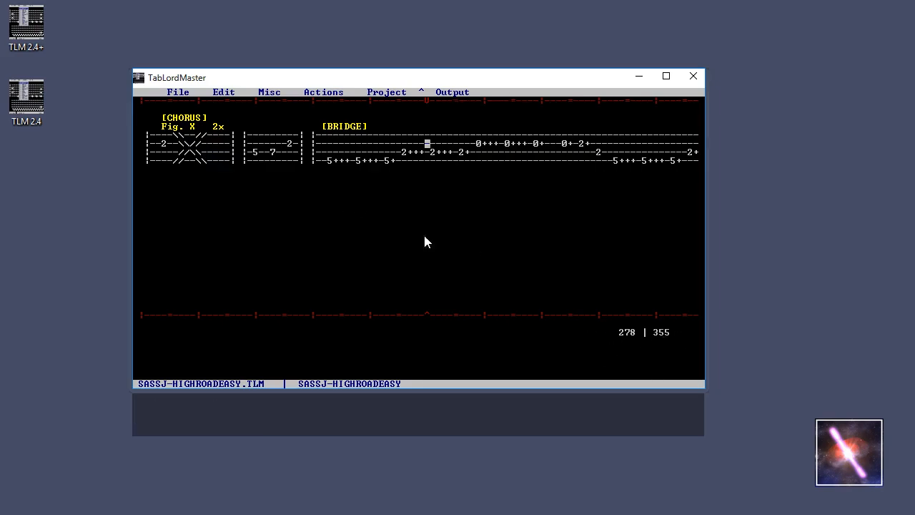
Step: Return to the beginning of the tab and place the cursor at column 58, between the Vocals measure and the following Play 2x measure
key("Home")
key("Page_Down")
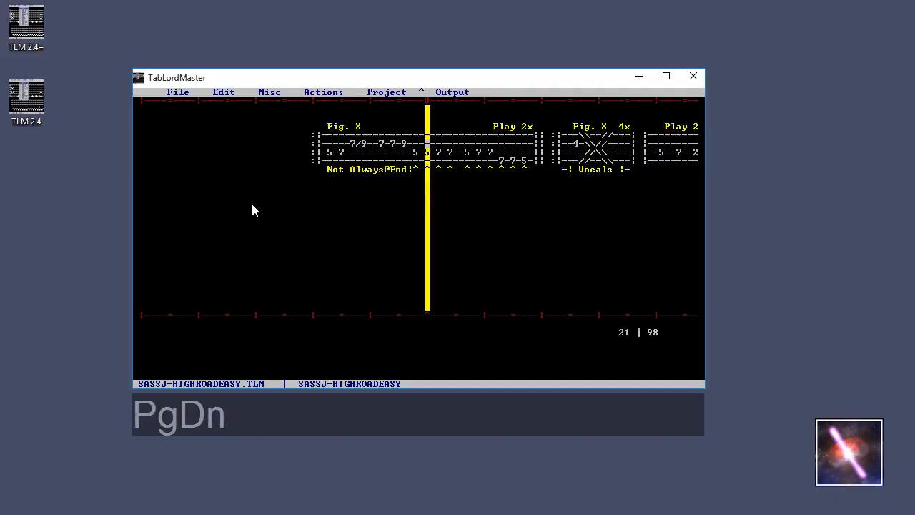
key("Page_Down")
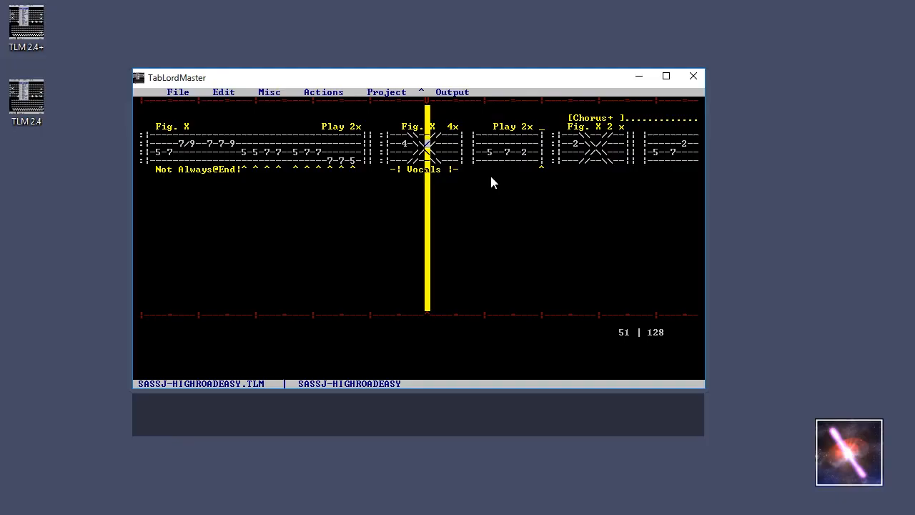
key("ctrl")
left_click(463, 178, "ctrl")
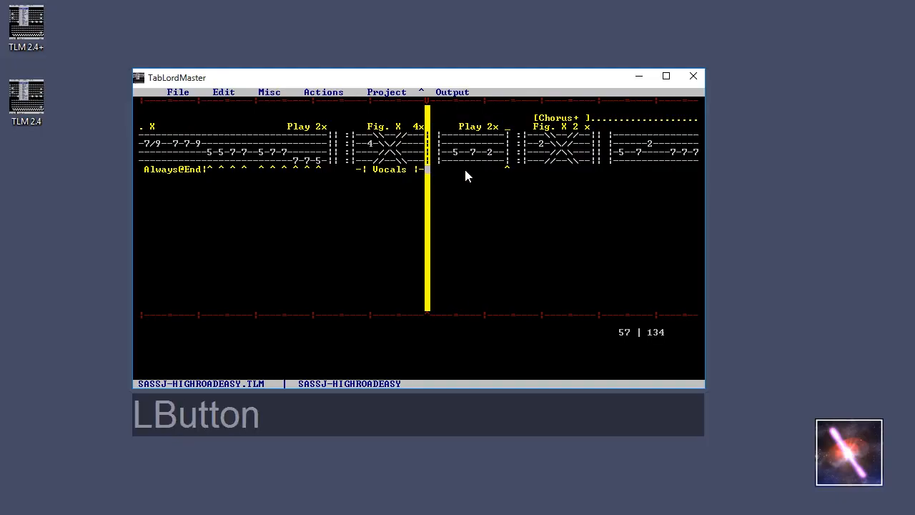
key("ctrl")
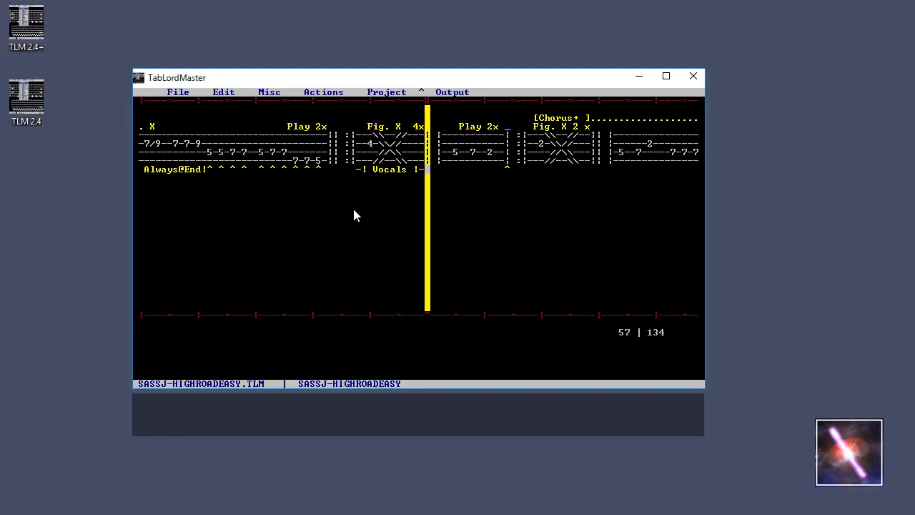
key("Num_Lock")
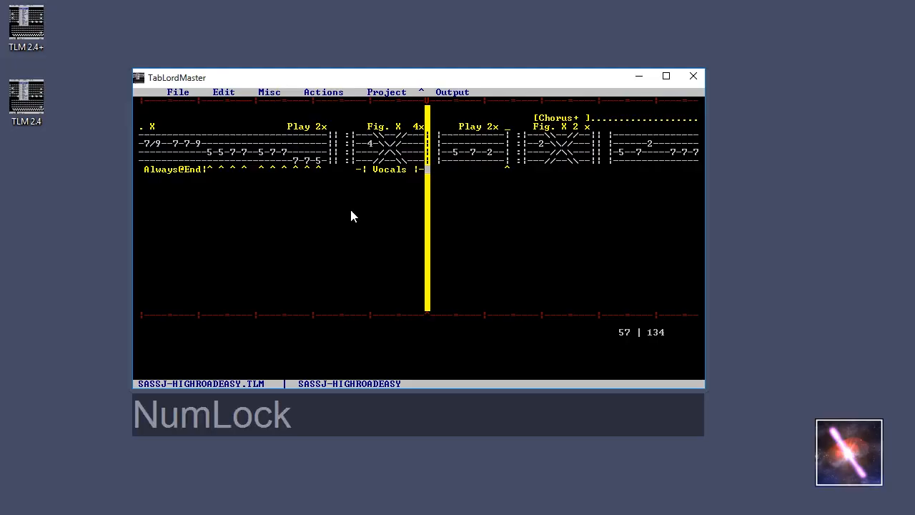
key("ctrl")
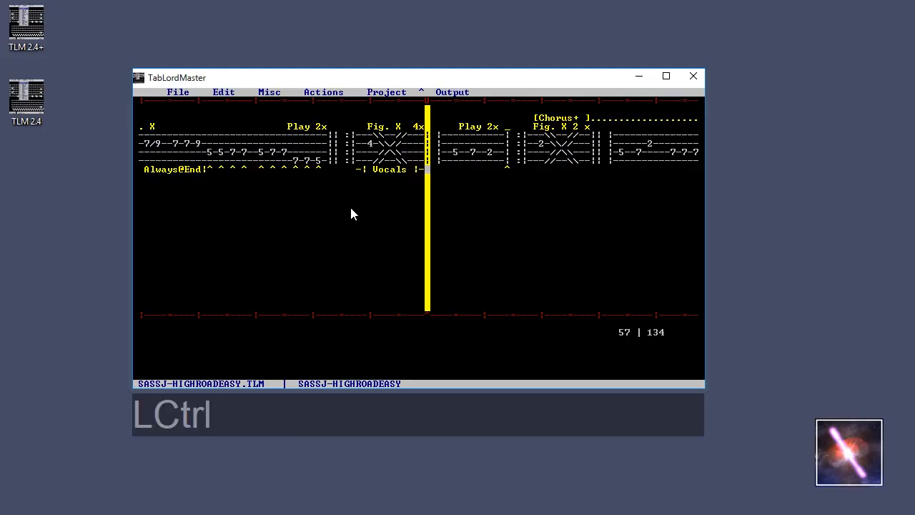
key("ctrl")
left_click(347, 170)
left_click(505, 164)
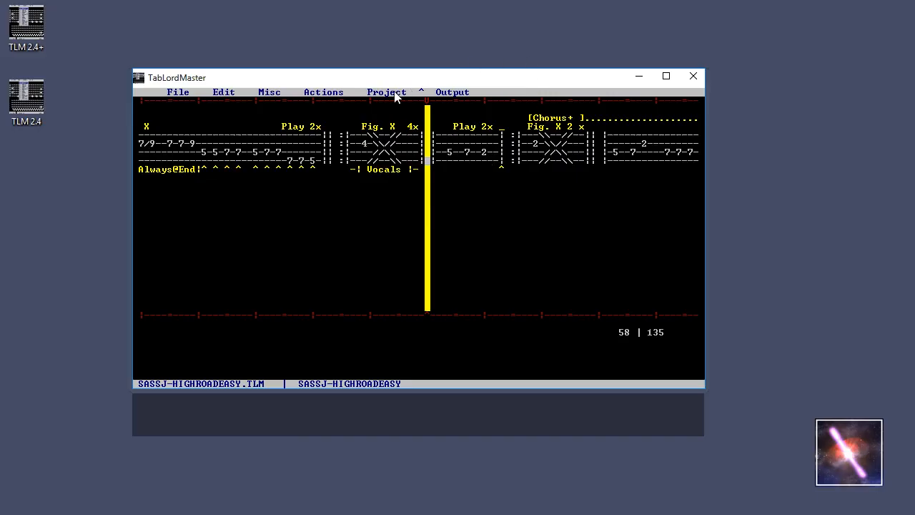
Step: Open the page output preview three times, returning to the editor after each viewing
key("ctrl+p")
key("ctrl+p")
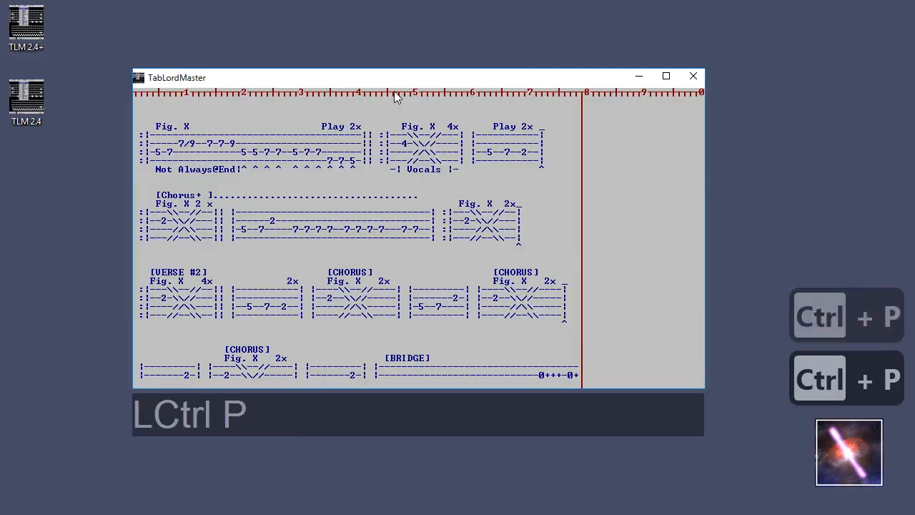
left_click(460, 195)
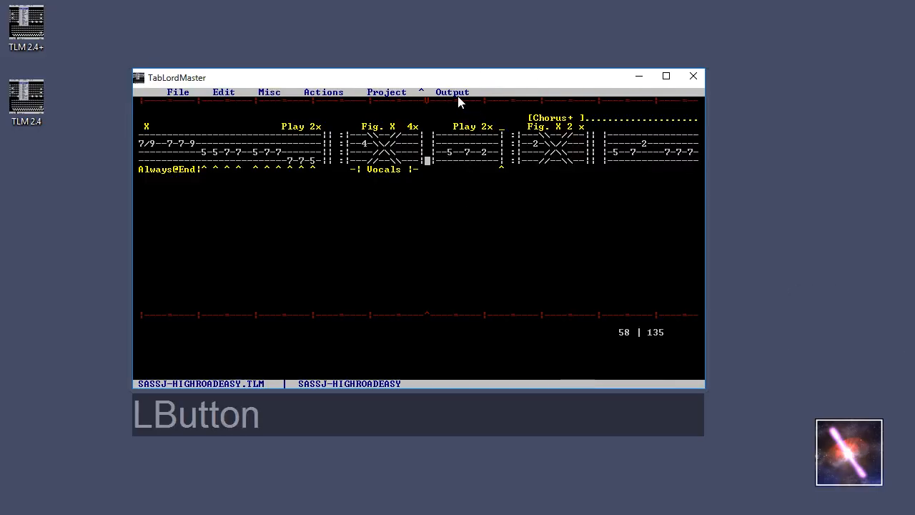
key("ctrl+o")
key("ctrl+o")
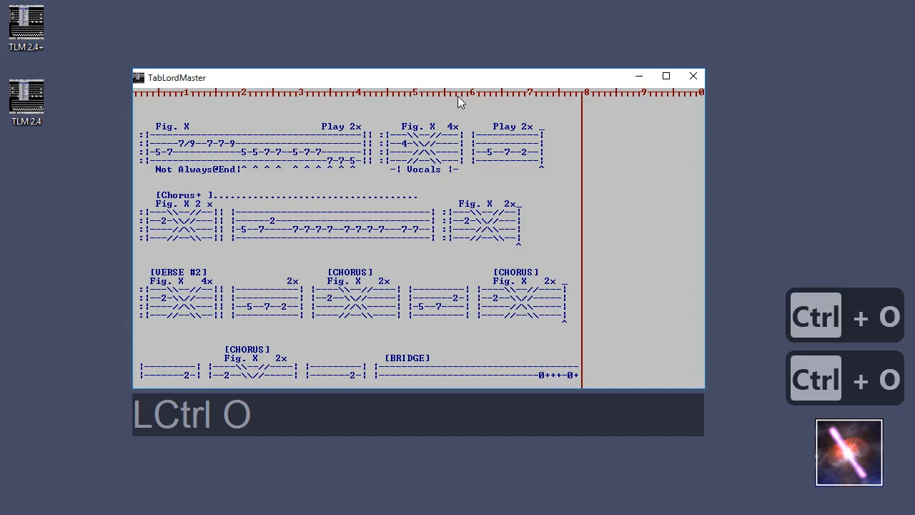
left_click(495, 182)
left_click(459, 94)
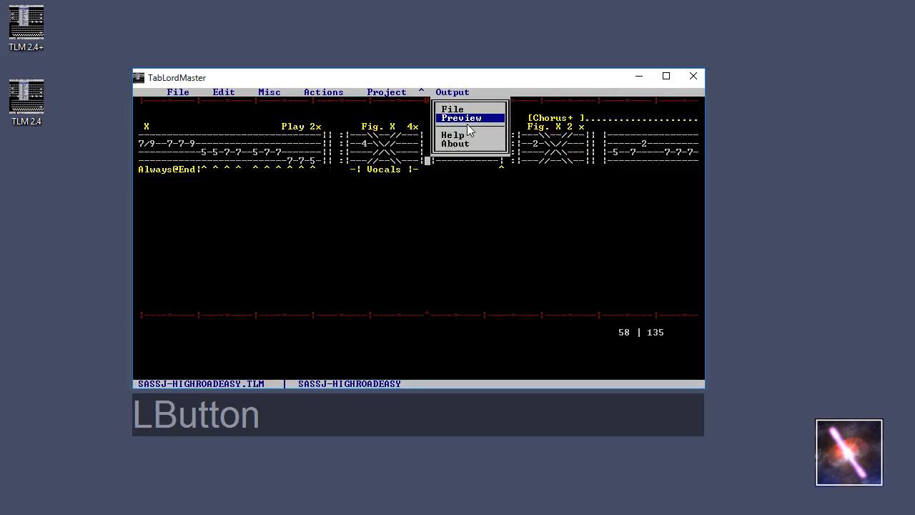
left_click(468, 123)
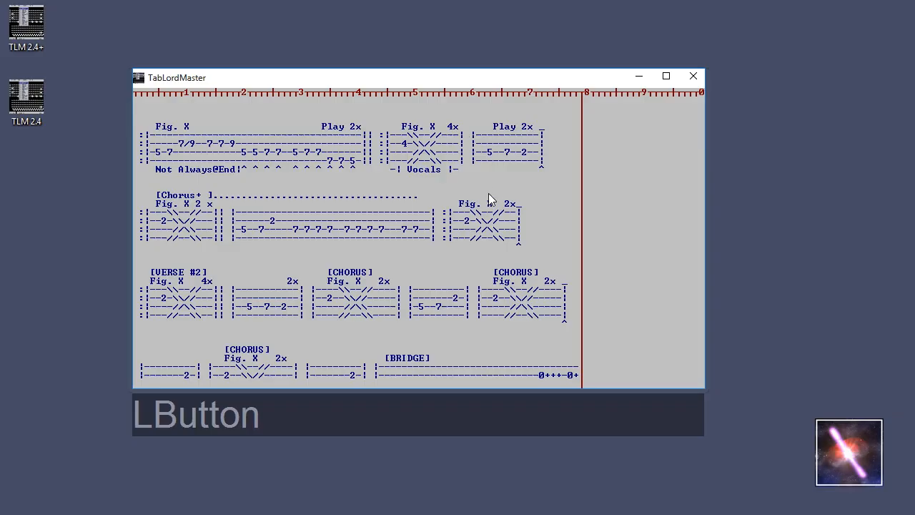
left_click(488, 193)
Step: Check the page width, text wrap and optimize settings and examine how the measures break across lines in the output preview
left_click(271, 93)
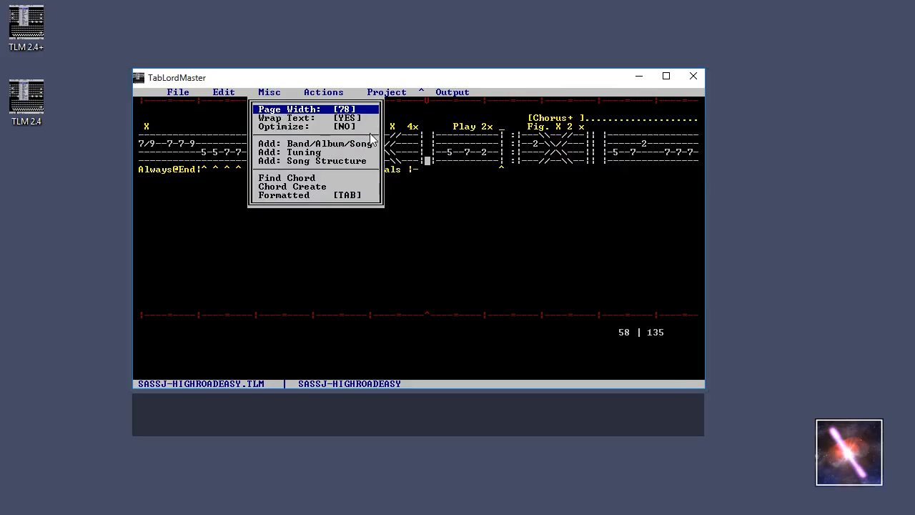
left_click(564, 158)
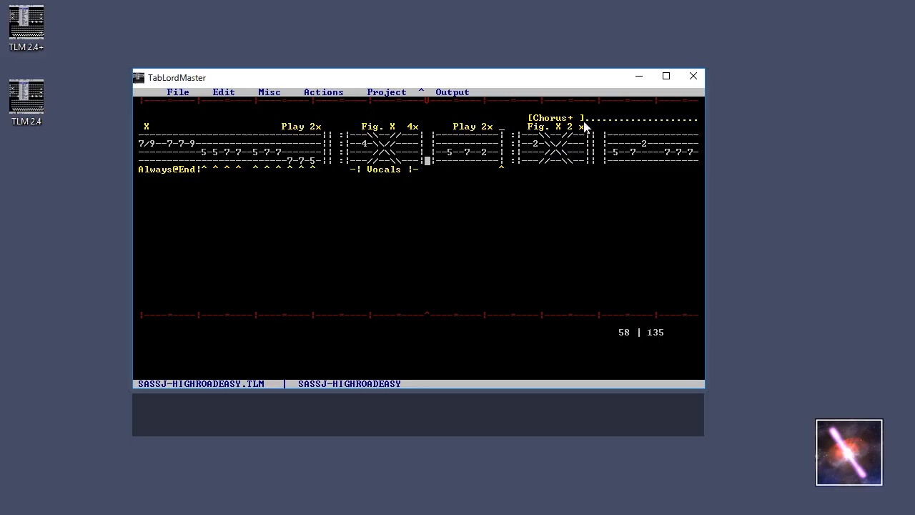
left_click(450, 95)
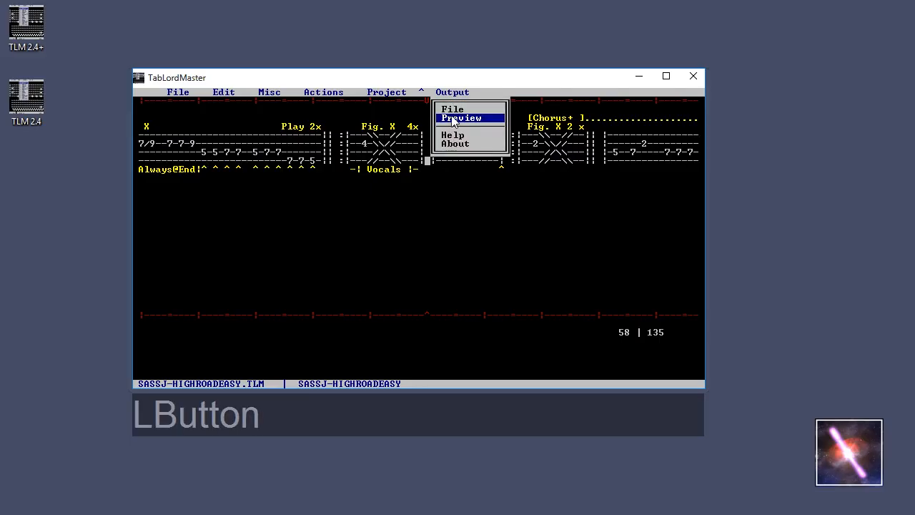
left_click(454, 119)
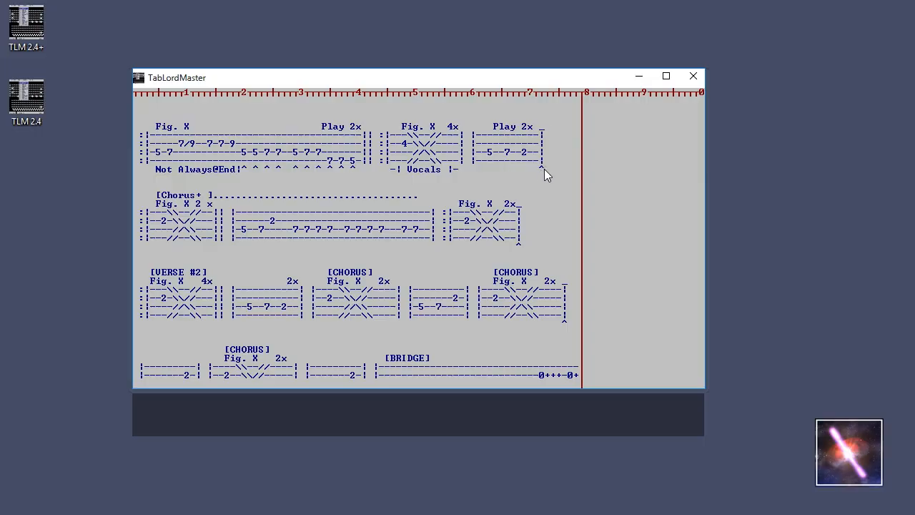
left_click(529, 244)
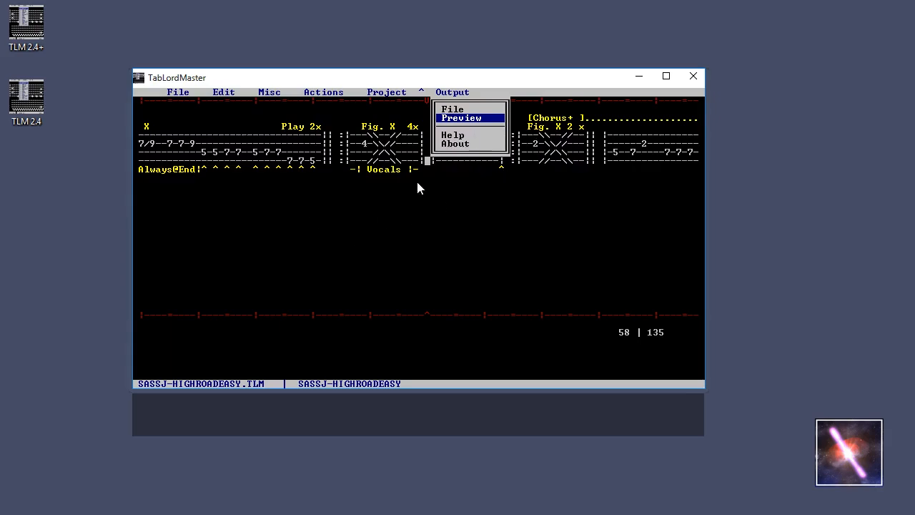
left_click(464, 119)
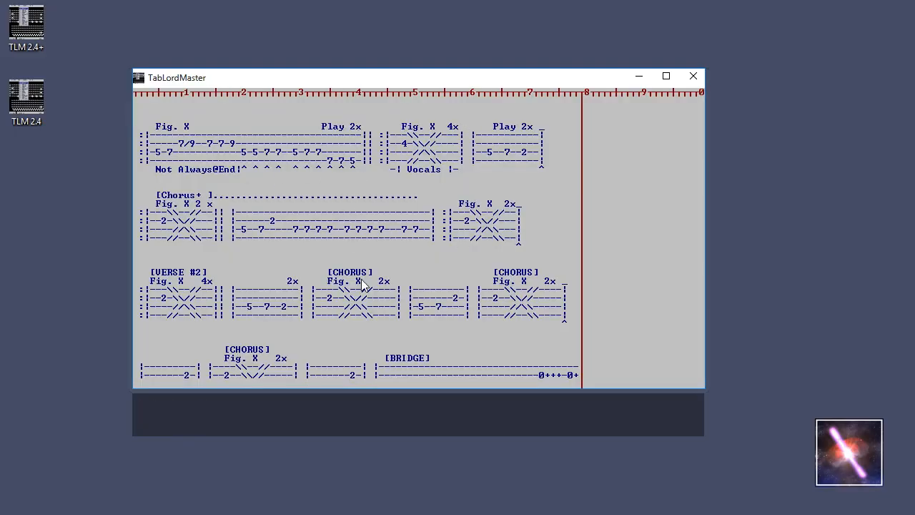
left_click(443, 261)
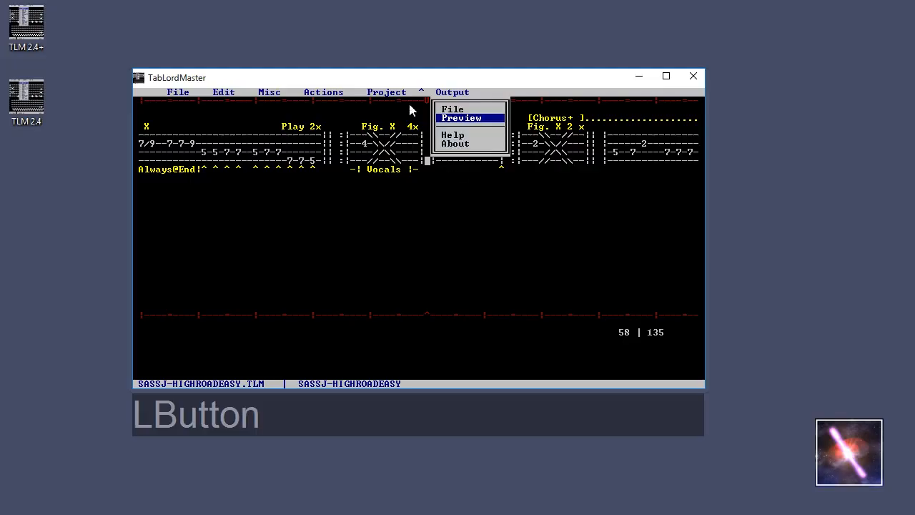
Step: Check the project type list and page settings, and view the page output preview before returning to the editor
left_click(386, 93)
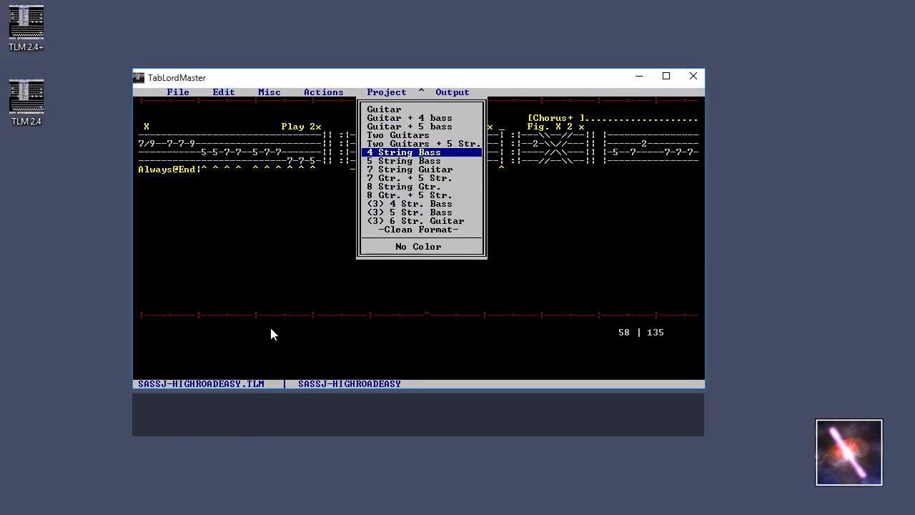
left_click(268, 93)
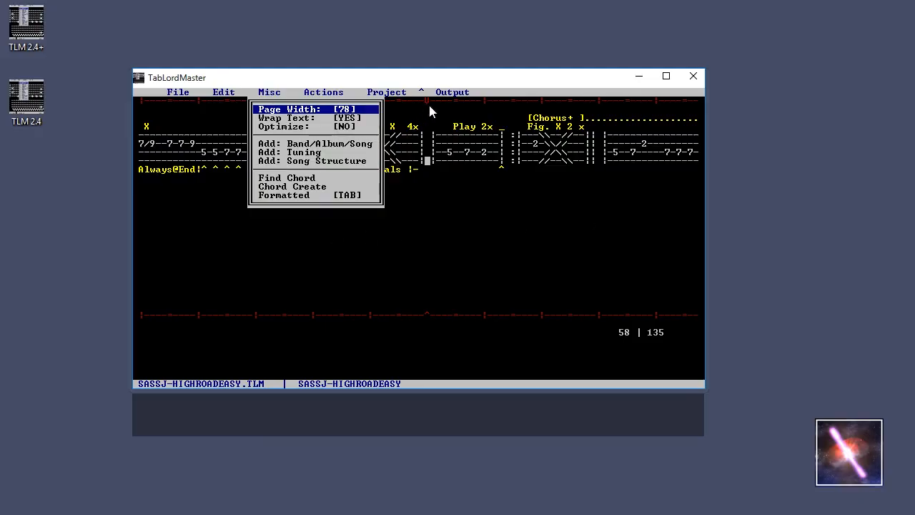
left_click(451, 93)
left_click(469, 117)
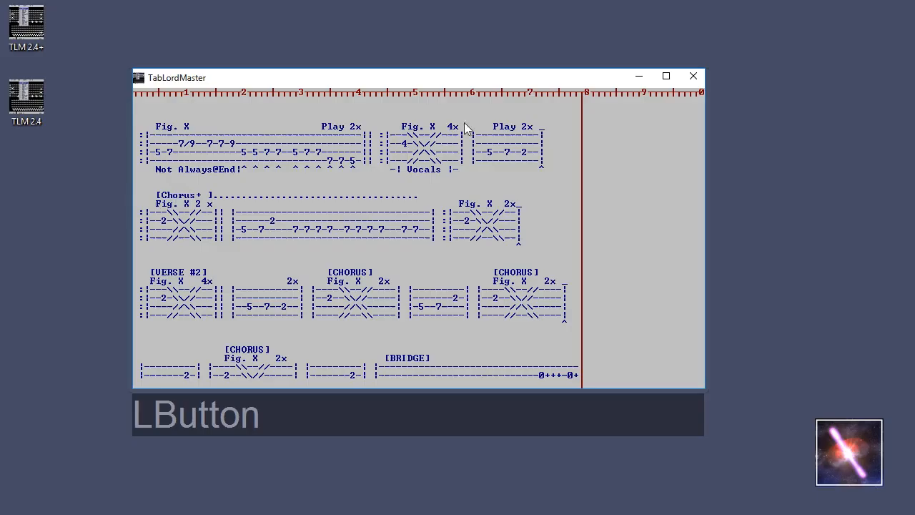
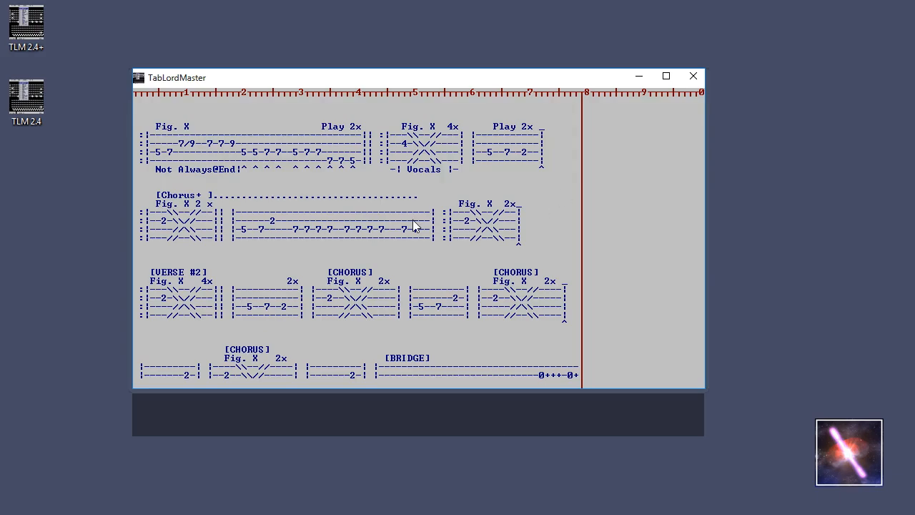
left_click(501, 214)
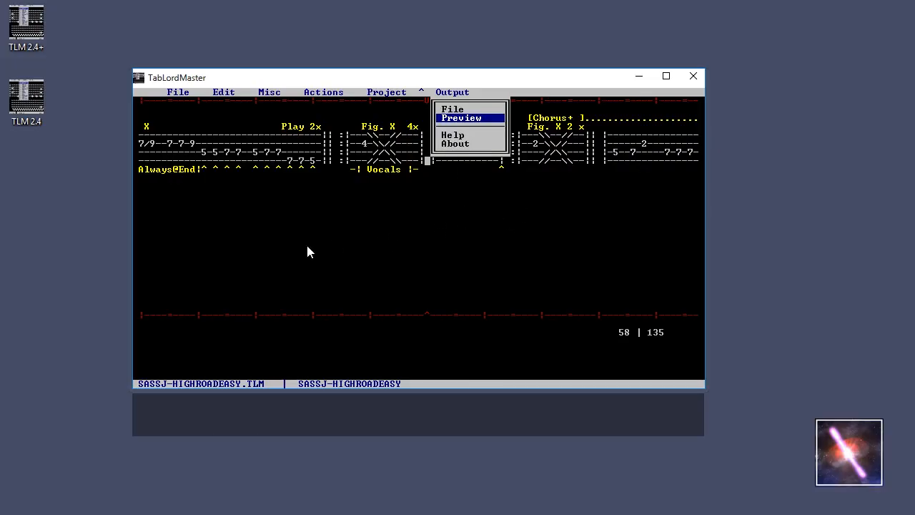
left_click(178, 92)
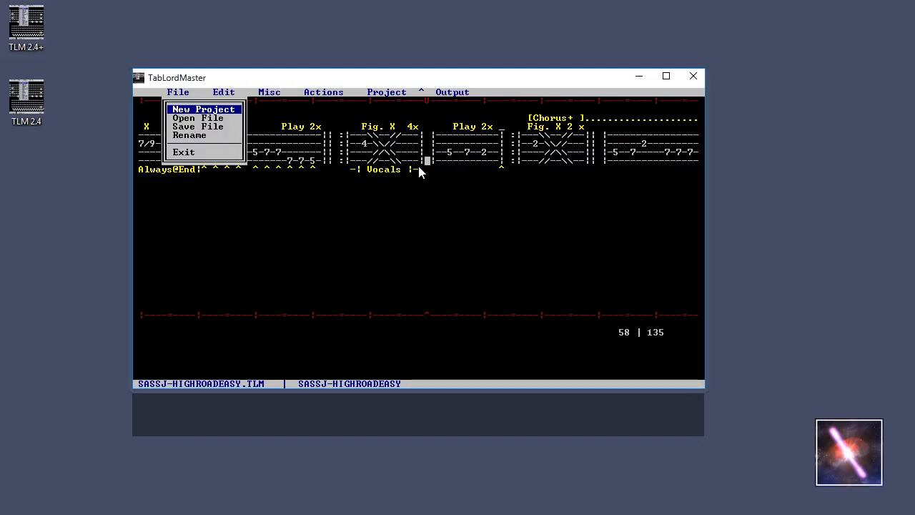
left_click(406, 192)
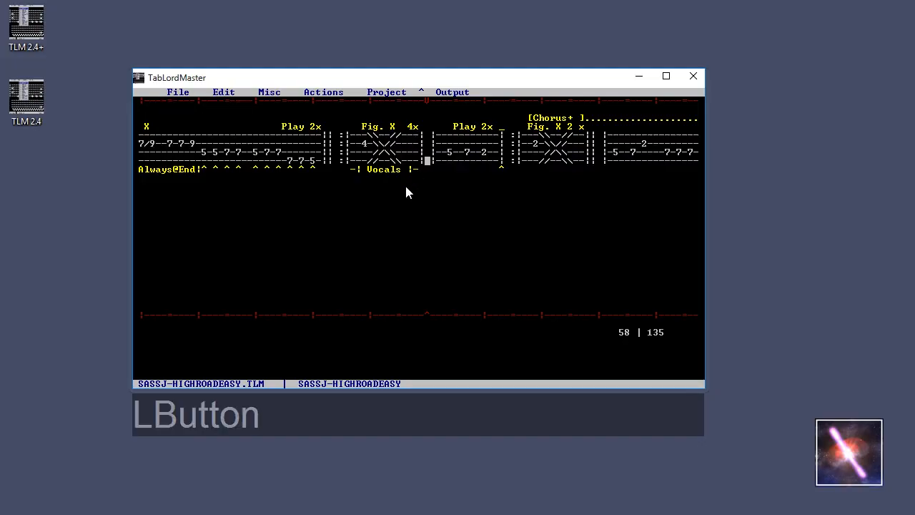
left_click(178, 92)
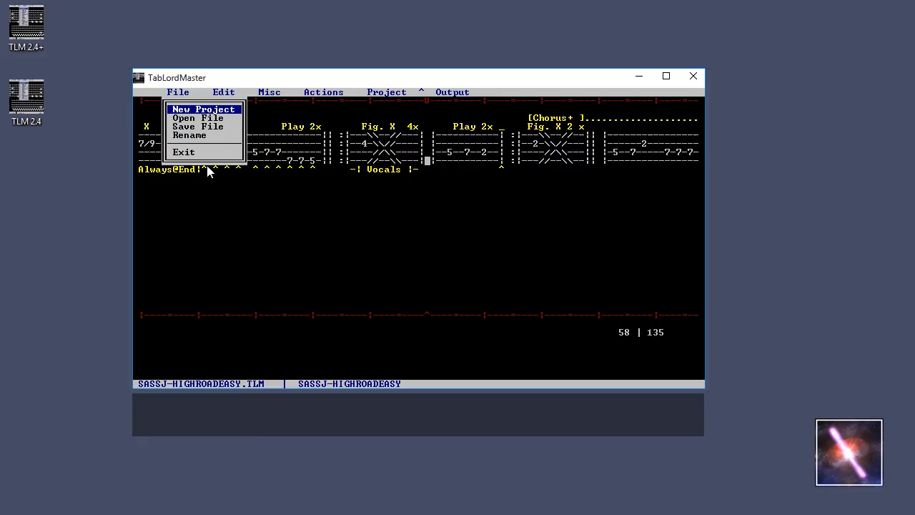
left_click(381, 154)
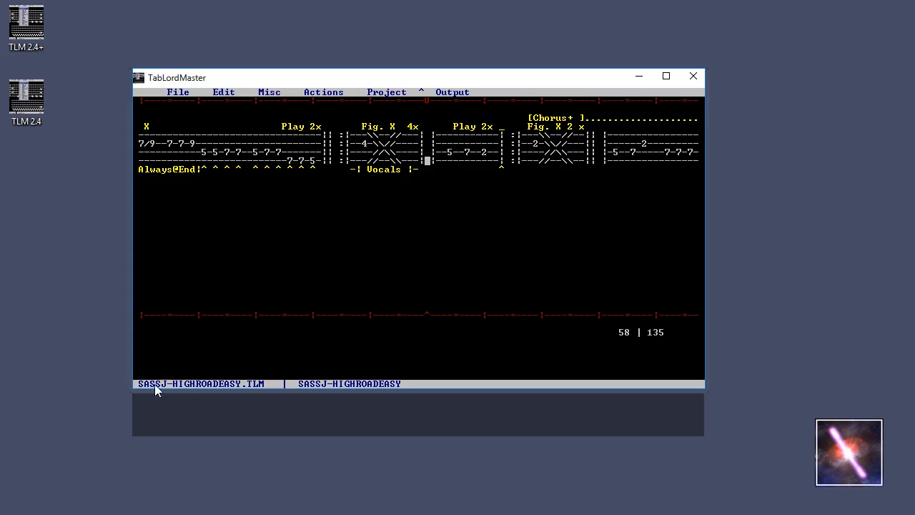
left_click(179, 95)
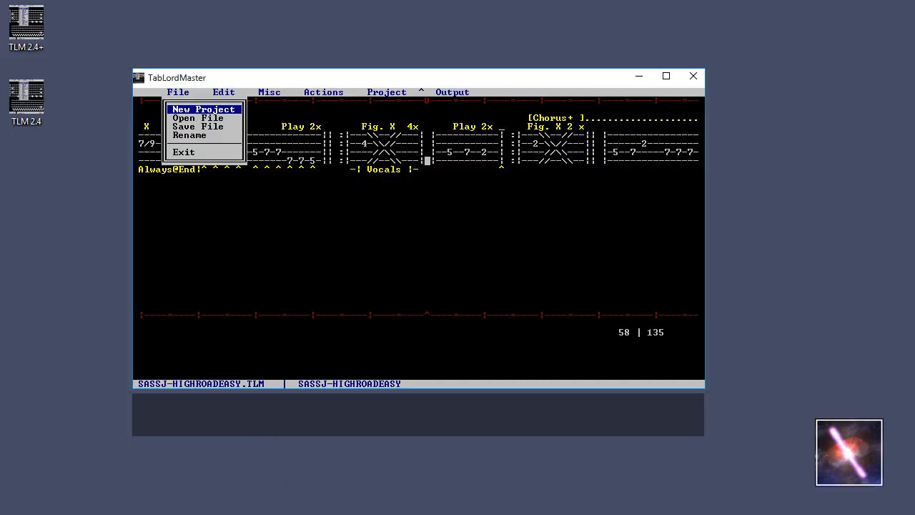
Step: Open SASSJ-DAMAGED.TLM from the TLM2 folder in a second TabLordMaster window, reposition that window, and minimize the folder
left_click(493, 513)
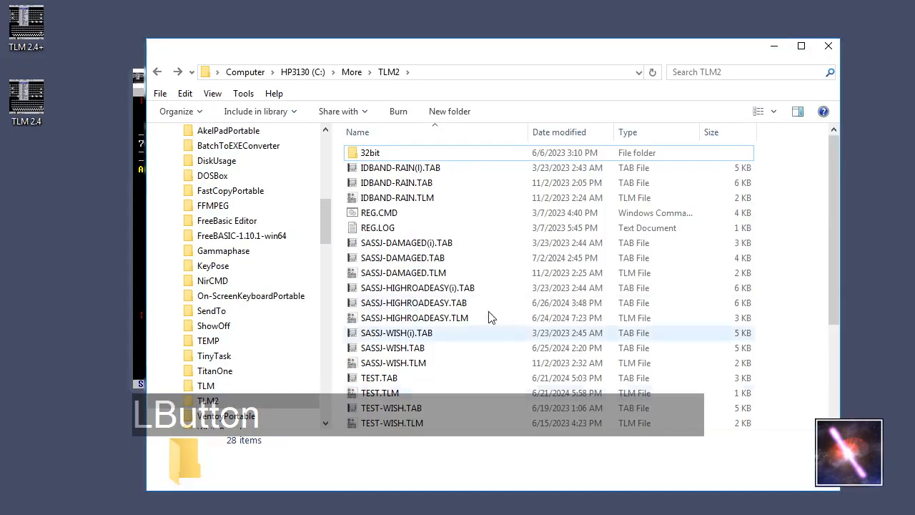
left_click(412, 278)
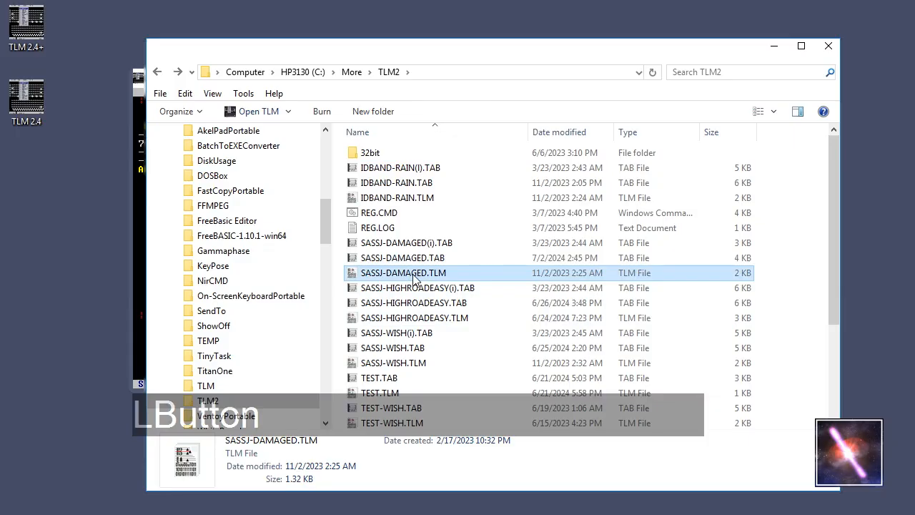
double_click(412, 276)
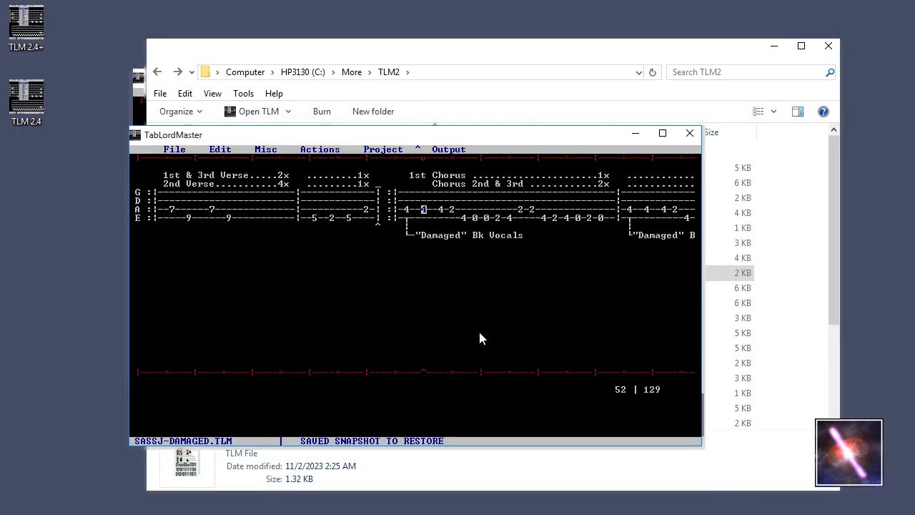
left_click_drag(449, 136, 577, 27)
left_click(773, 45)
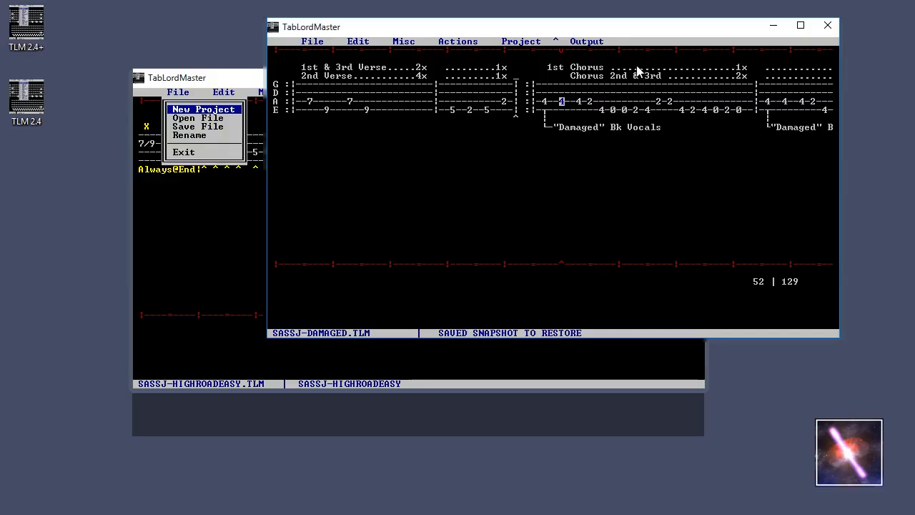
Step: Preview the page output of the SASSJ-DAMAGED project and return to its editor
left_click(601, 43)
left_click(599, 72)
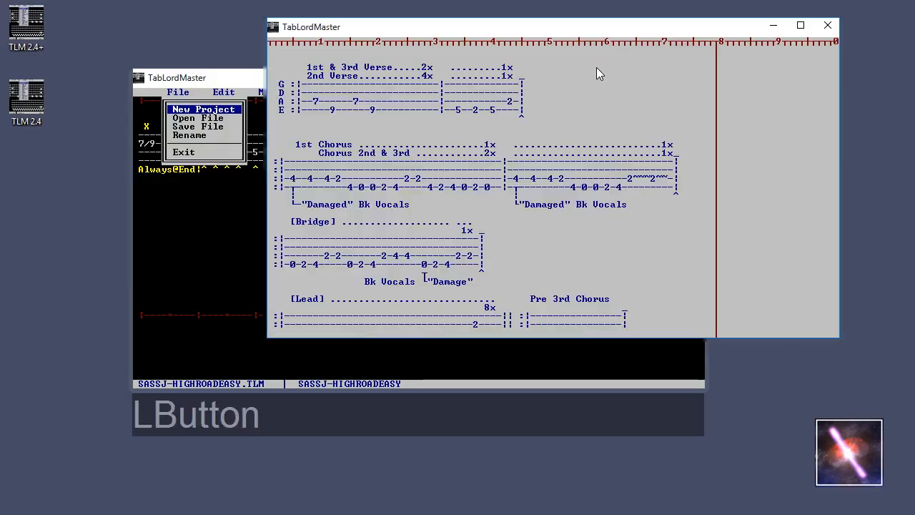
left_click(583, 184)
left_click(561, 193)
Step: Close the second TabLordMaster window containing SASSJ-DAMAGED.TLM
left_click(320, 44)
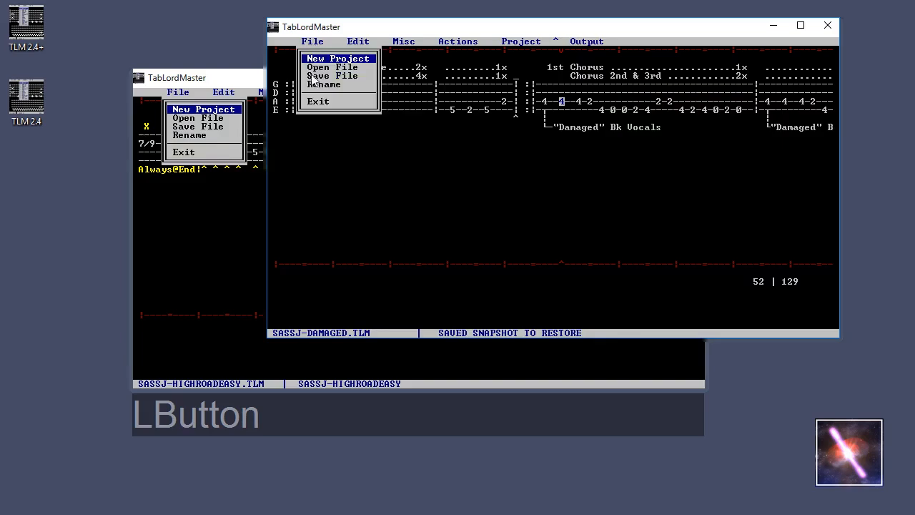
left_click(411, 143)
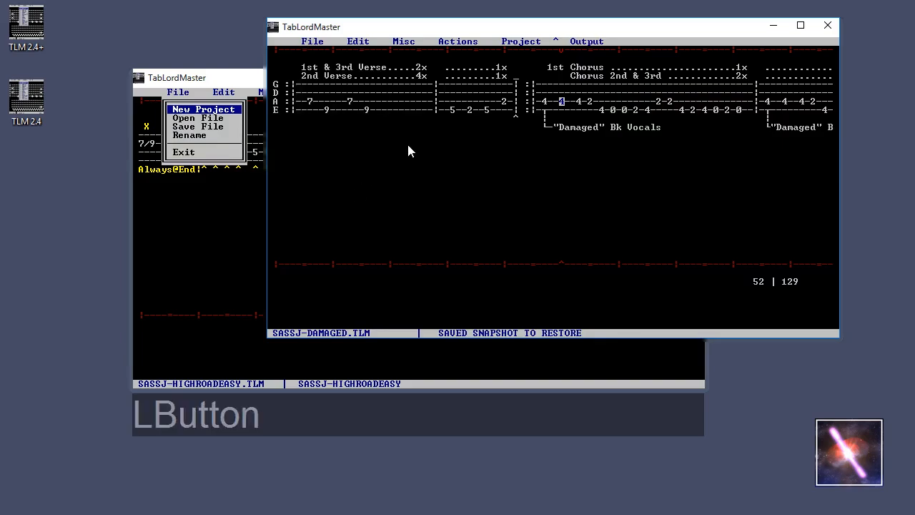
key("ctrl+q")
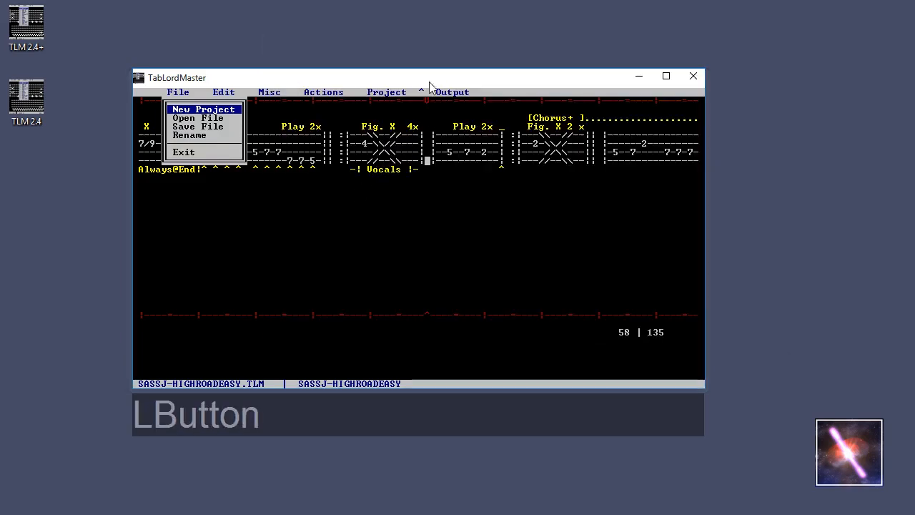
Step: Open C:\More\TLM2\SASSJ-DAMAGED.TLM in the remaining TabLordMaster window by supplying the file from the TLM2 folder to the open-file prompt
left_click(192, 119)
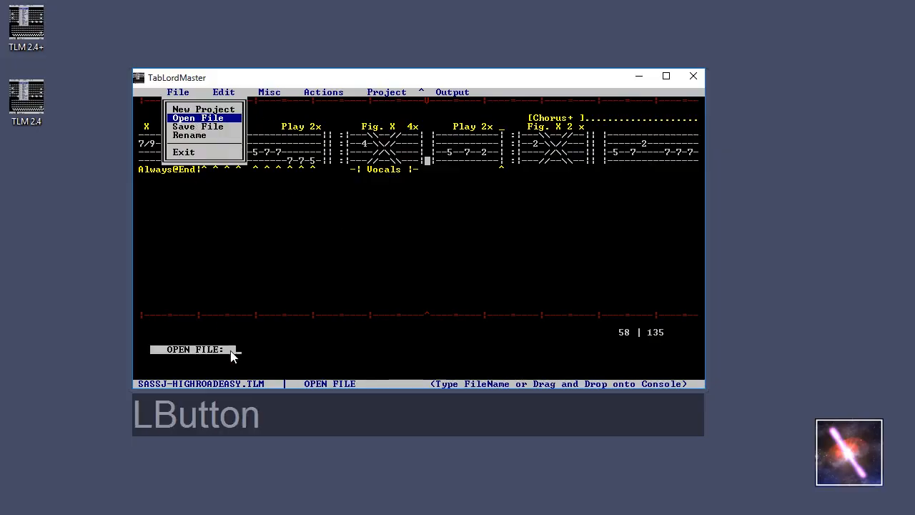
left_click(304, 512)
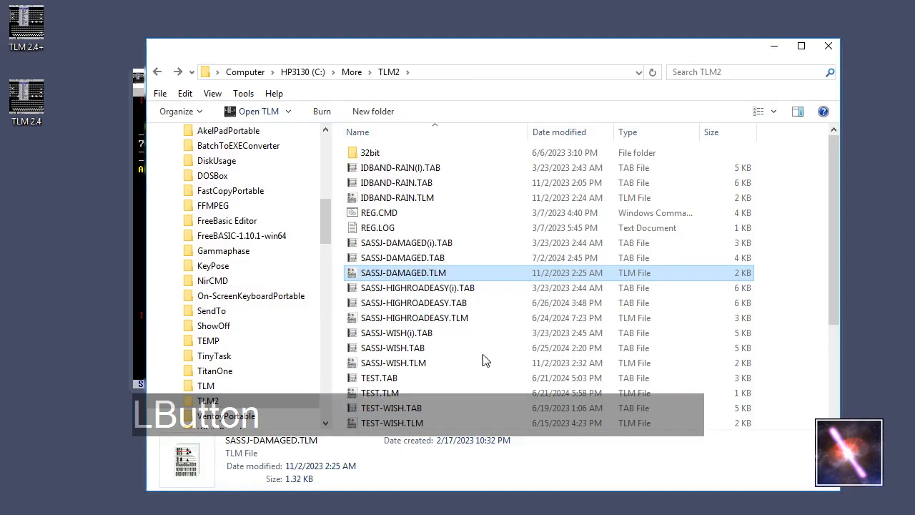
left_click_drag(465, 50, 792, 23)
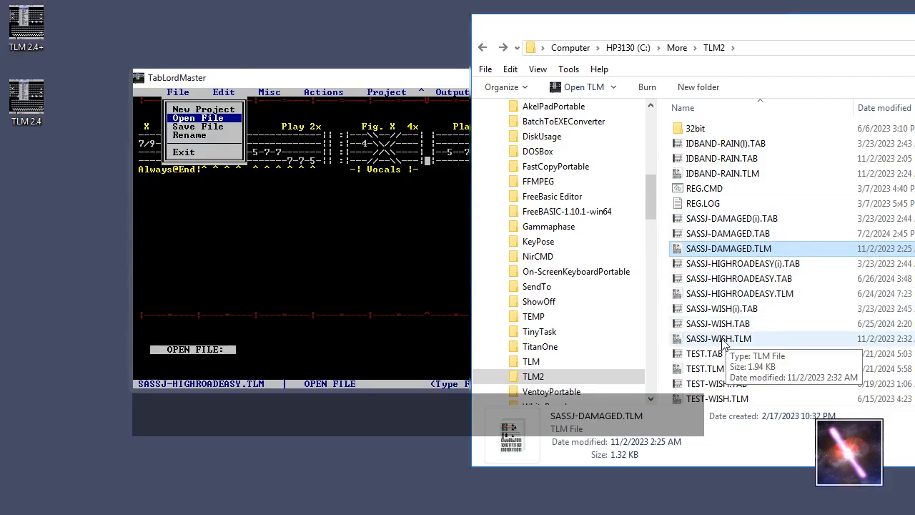
left_click_drag(725, 254, 276, 350)
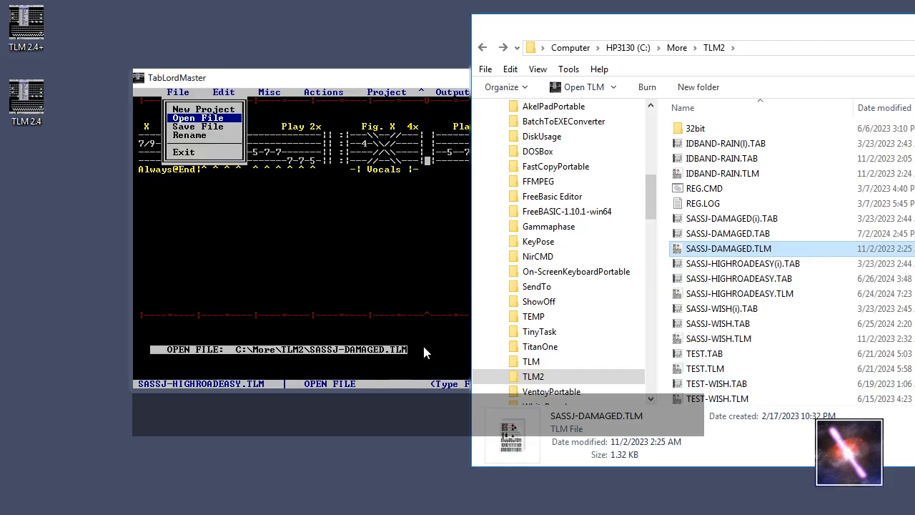
left_click(459, 361)
key("Return")
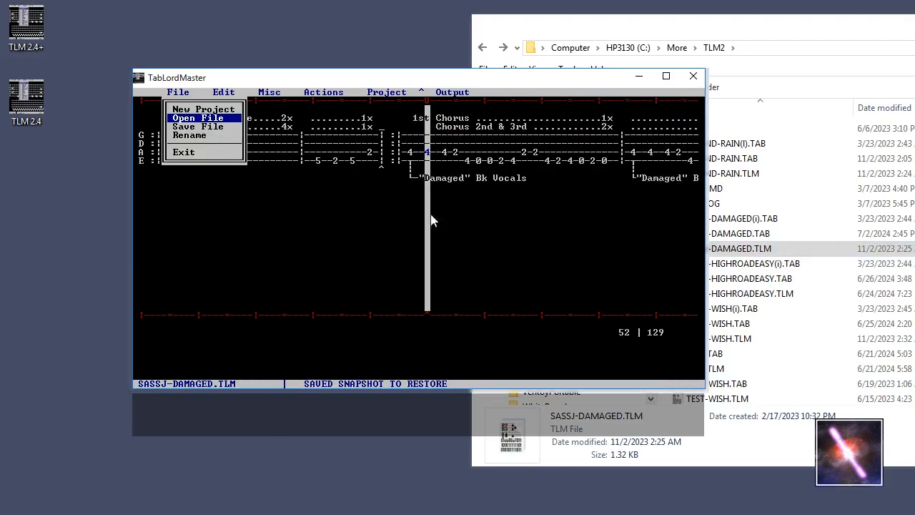
Step: Look through the verse, chorus and bridge measures of the SASSJ-DAMAGED tab in both directions
left_click(622, 209)
left_click(346, 249)
left_click(259, 253)
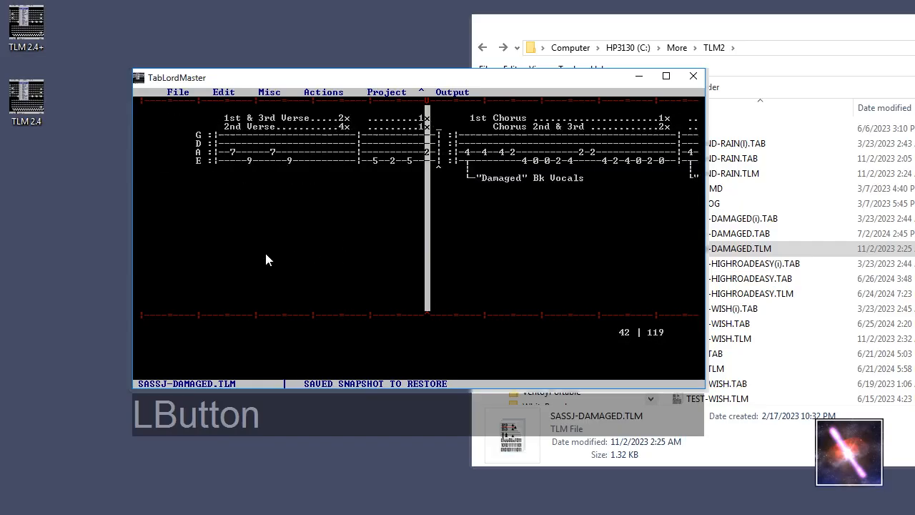
left_click(547, 236)
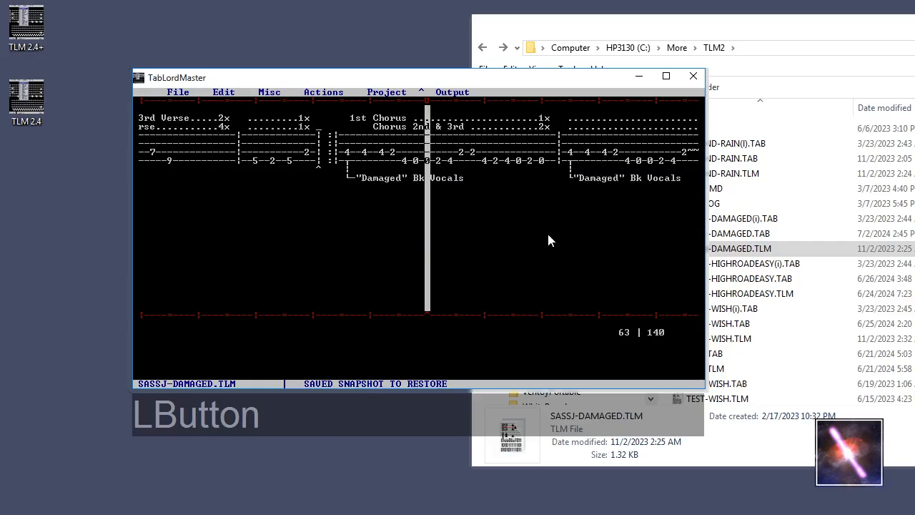
left_click(627, 170)
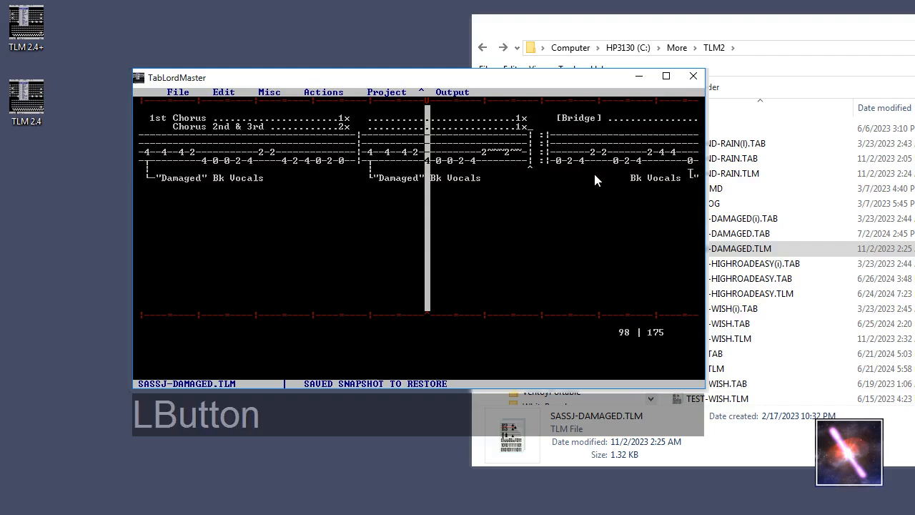
left_click(307, 184)
left_click(230, 161)
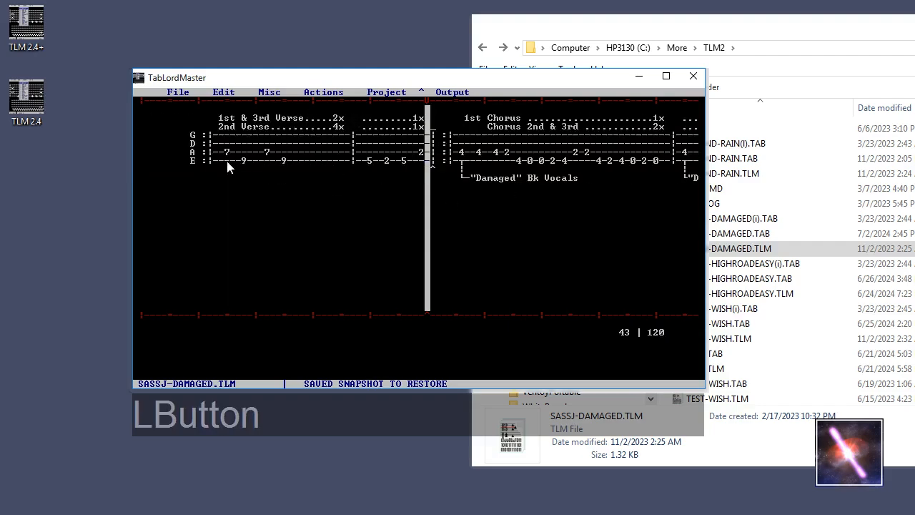
left_click(565, 173)
left_click(571, 174)
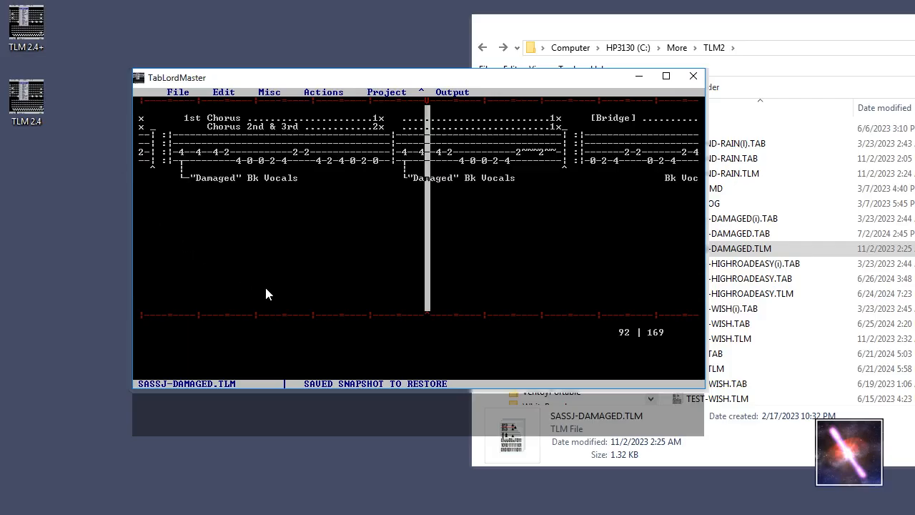
left_click(509, 257)
left_click(274, 224)
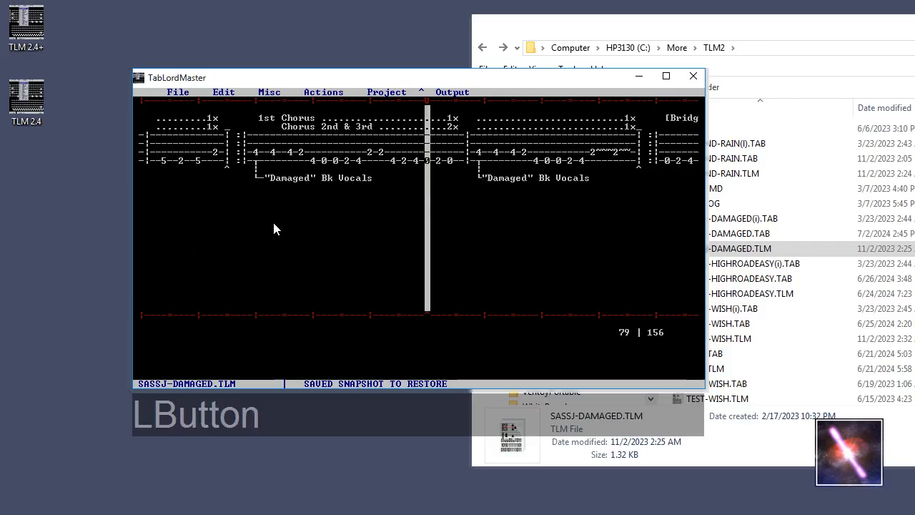
Step: Reposition the TLM2 folder window over the editor and alternate between the two, ending with the folder's project files in front
left_click(571, 30)
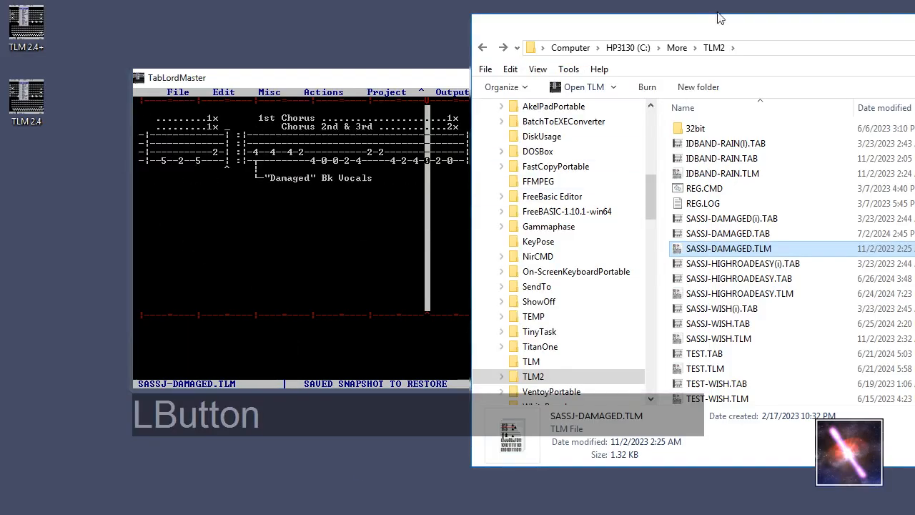
left_click_drag(556, 31, 560, 50)
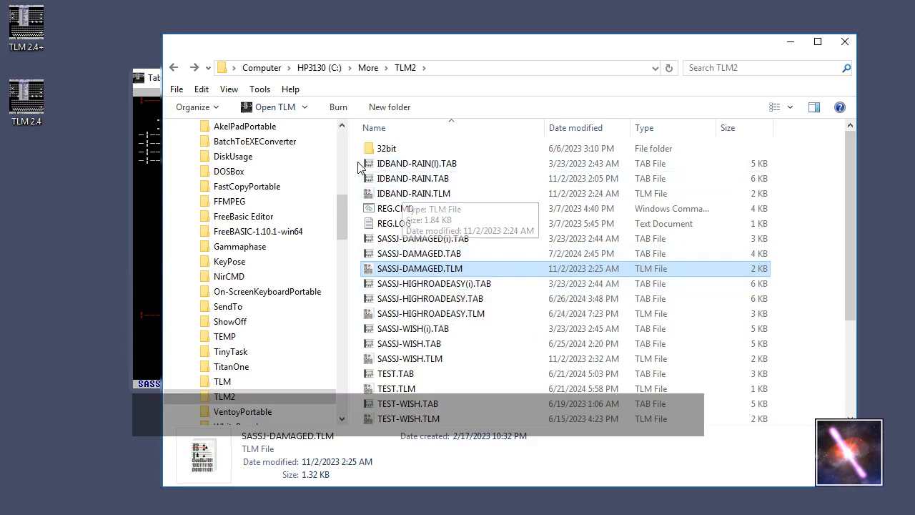
left_click(144, 165)
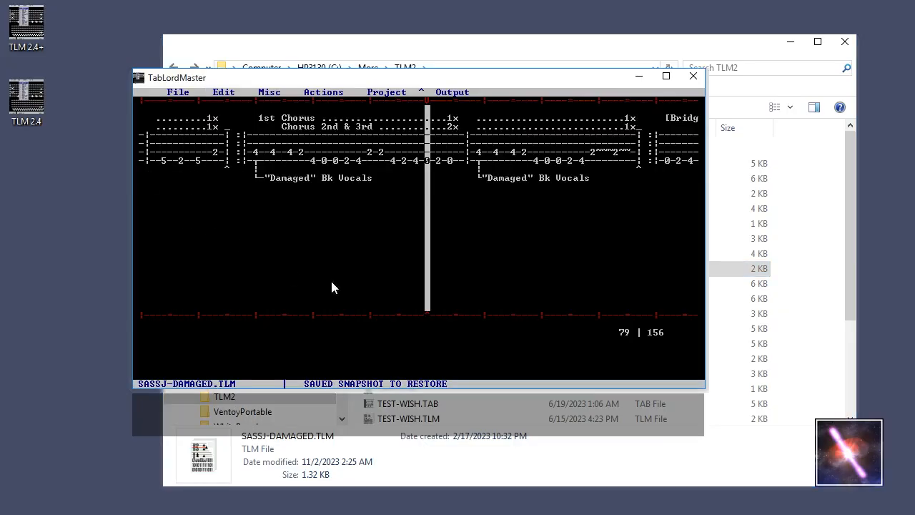
left_click(633, 467)
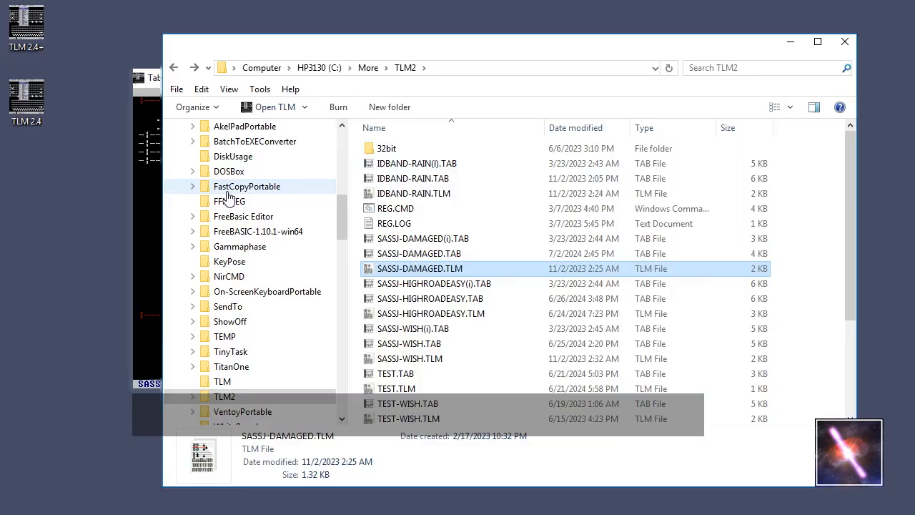
left_click(146, 130)
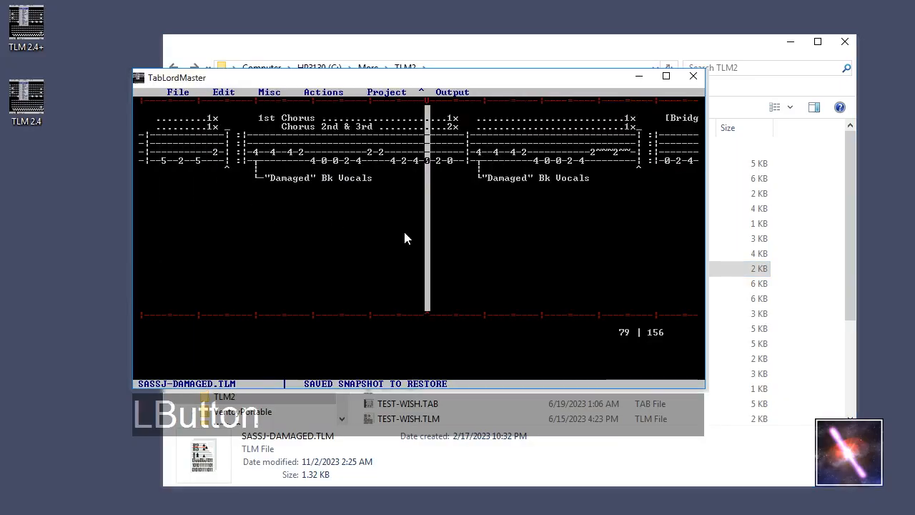
left_click(579, 463)
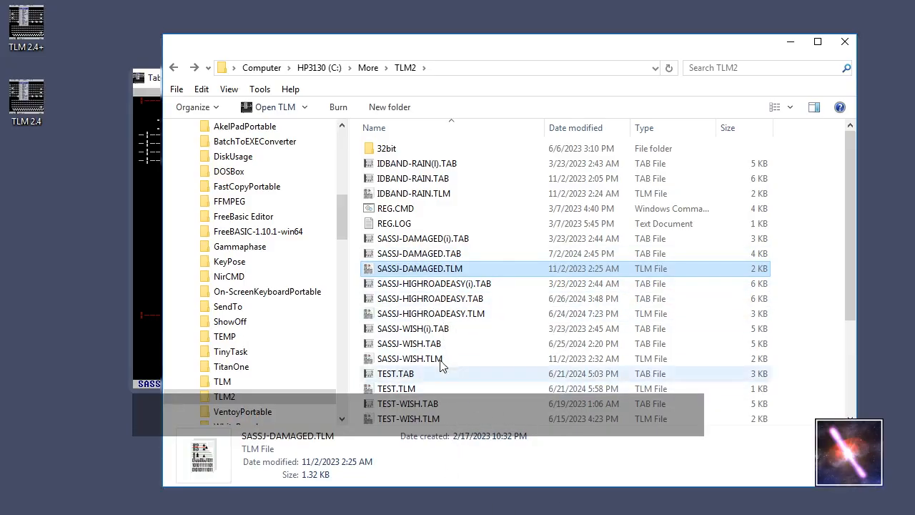
Step: Bring the editor forward once, return to the TLM2 folder, and examine its TAB, TLM and program files throughout the list
left_click(153, 86)
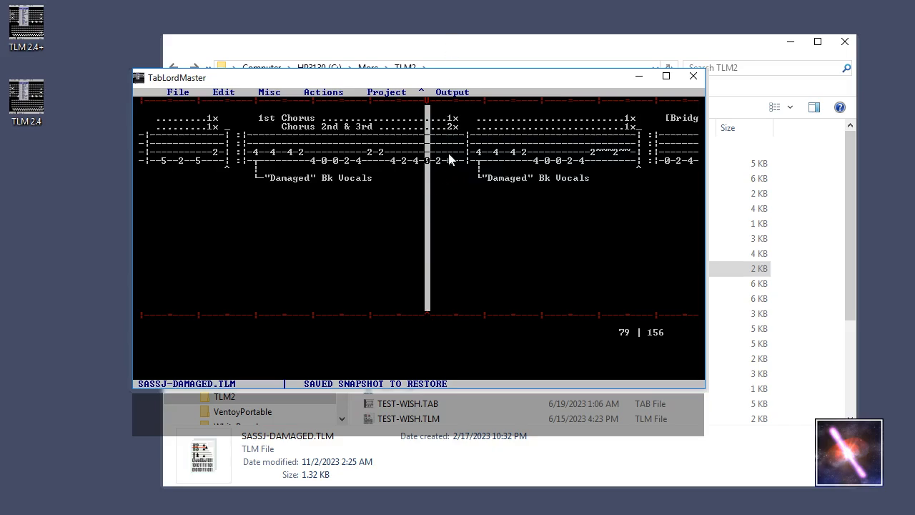
left_click(465, 46)
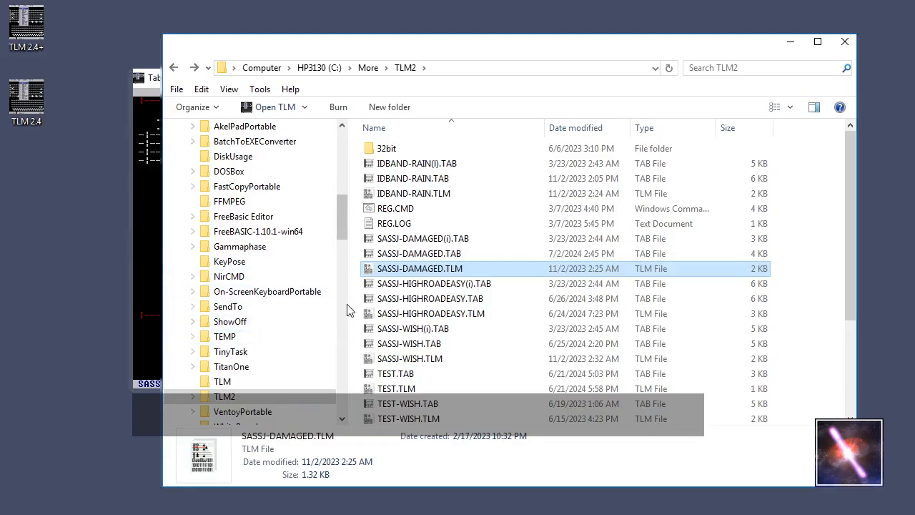
left_click(404, 300)
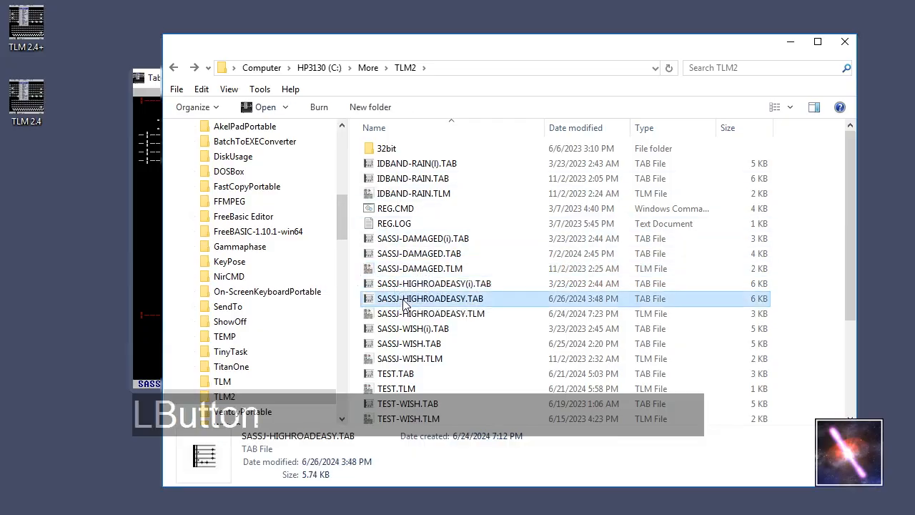
scroll(449, 351, "down", 3)
scroll(437, 347, "up", 3)
left_click(427, 255)
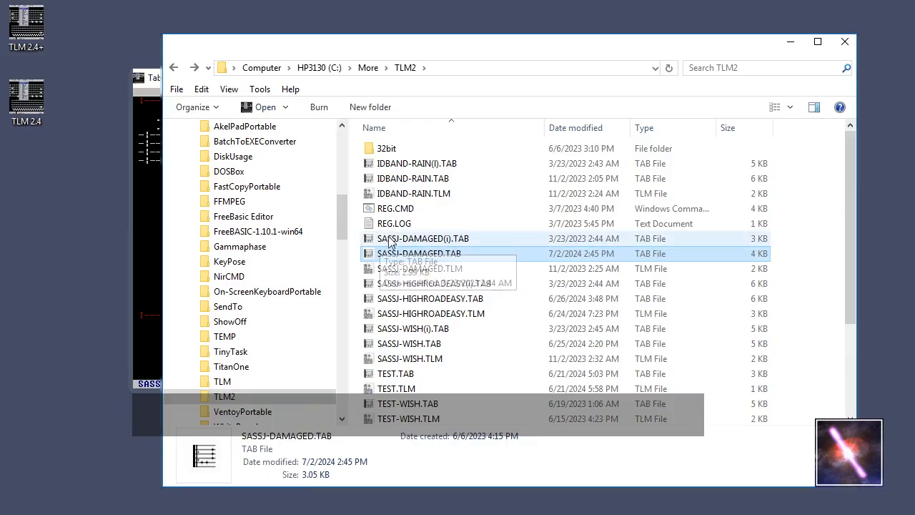
left_click(387, 198)
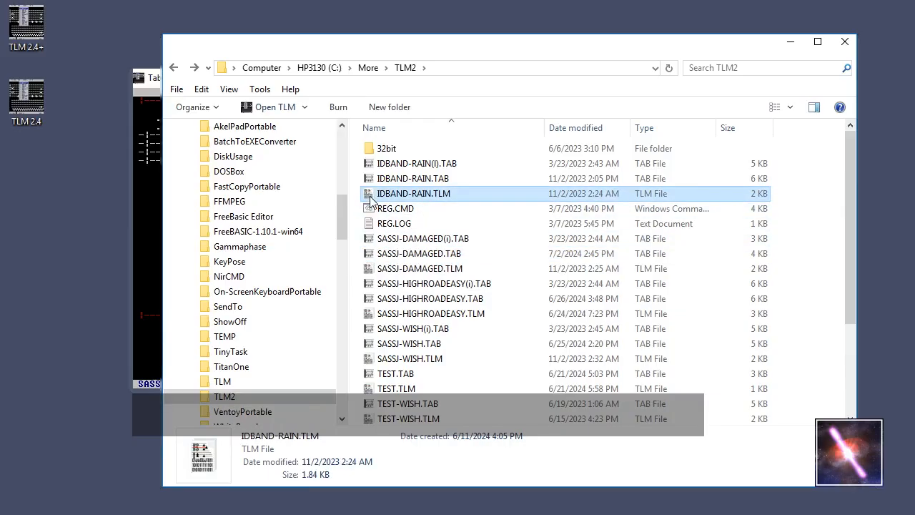
scroll(408, 293, "down", 3)
scroll(408, 297, "up", 3)
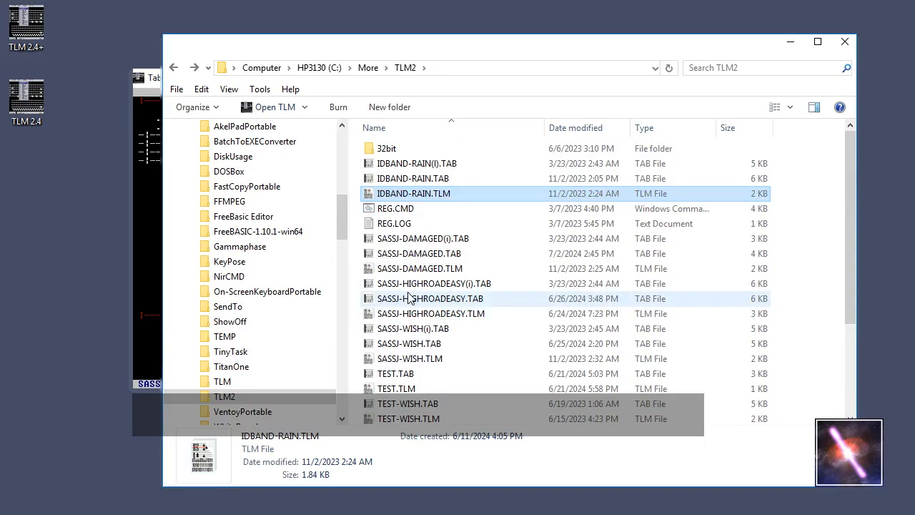
scroll(408, 297, "down", 3)
left_click(402, 375)
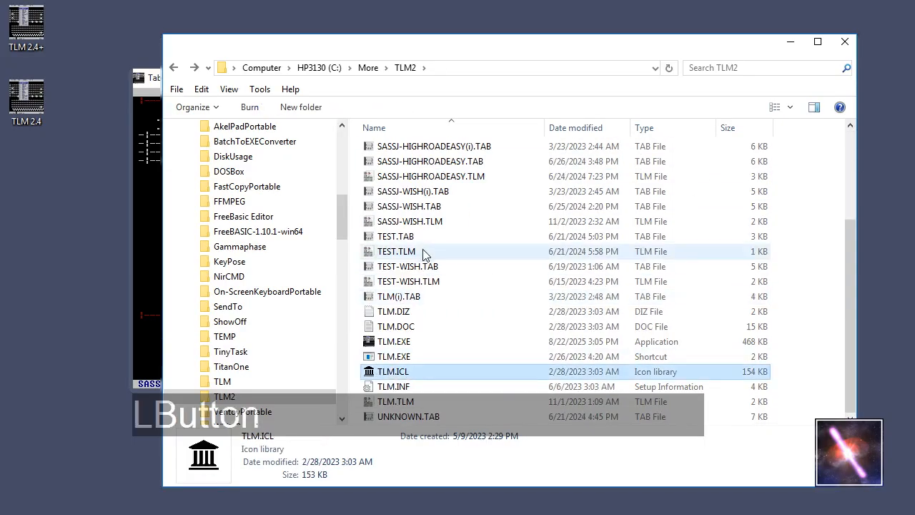
scroll(419, 251, "up", 3)
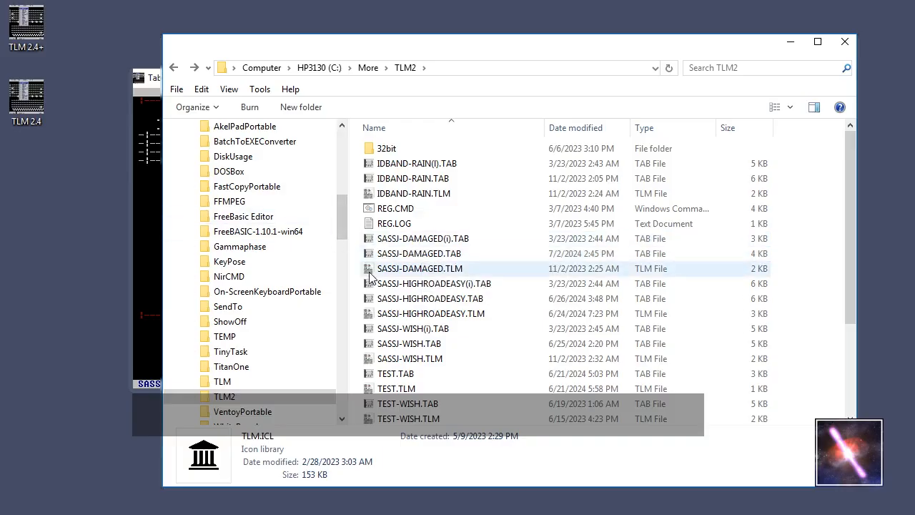
Step: Minimize the TLM2 folder window and review the Font and Layout settings in the TLM 2.4+ window properties, leaving them without changes
left_click(790, 41)
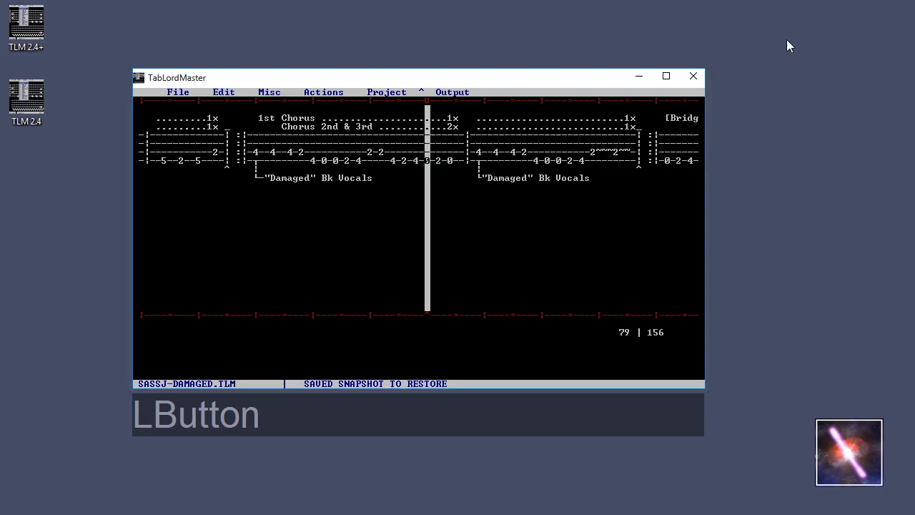
left_click(139, 78)
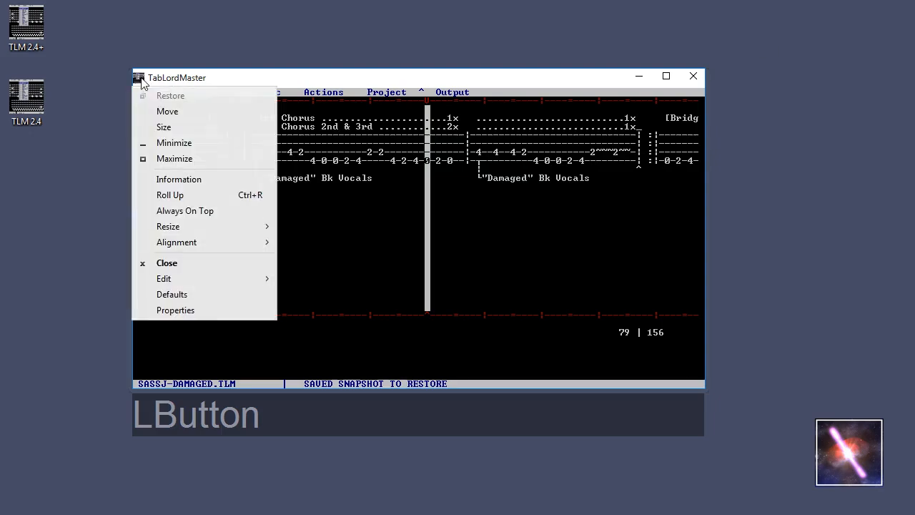
left_click(194, 312)
left_click(205, 114)
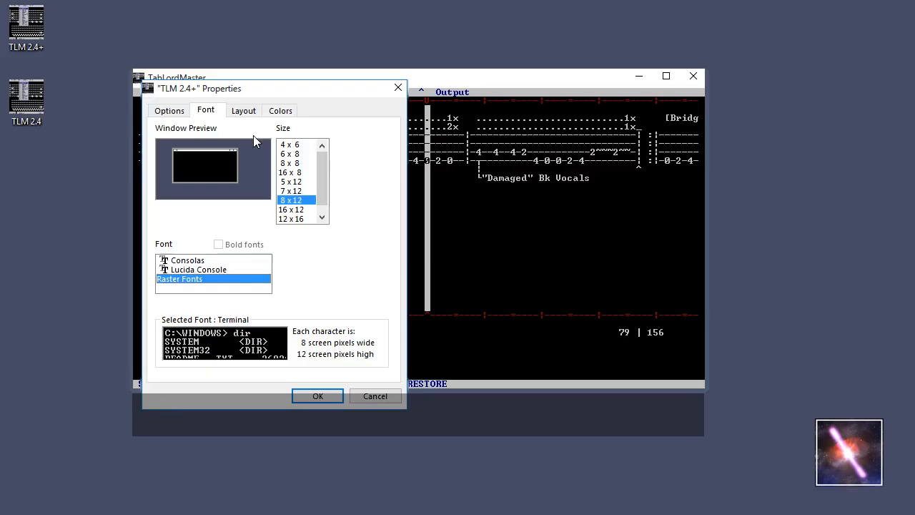
left_click(237, 113)
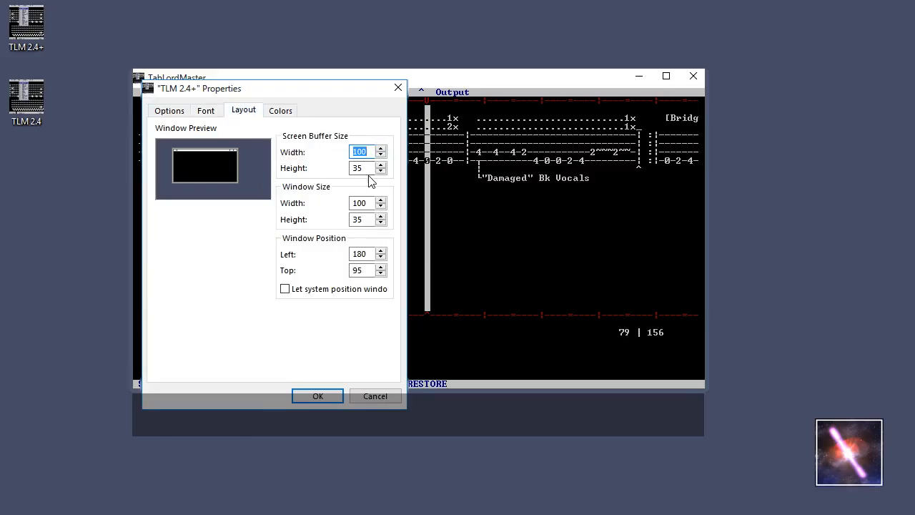
left_click(372, 397)
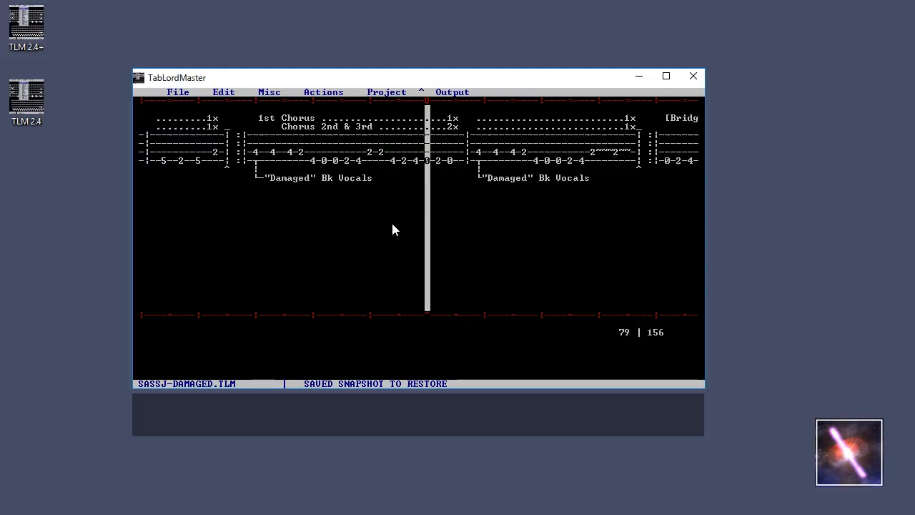
Step: Preview the page output of SASSJ-DAMAGED.TLM and page down to the ending section
left_click(452, 91)
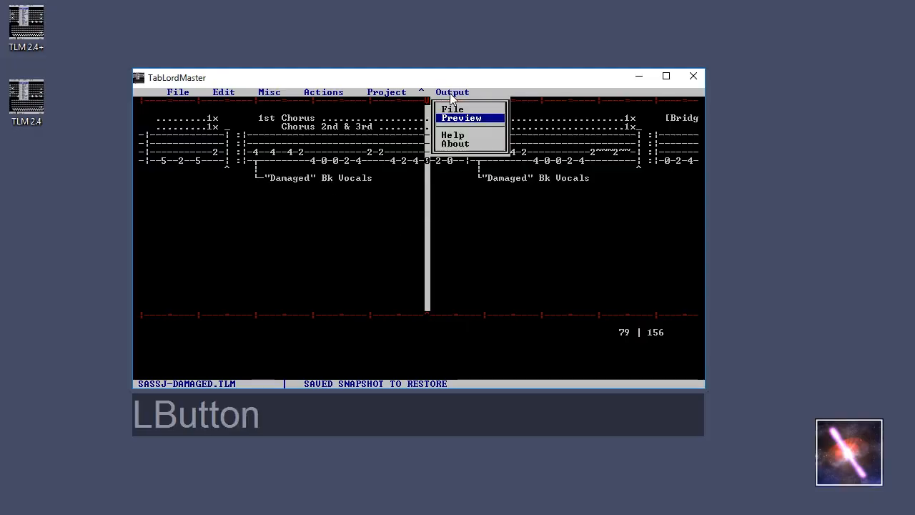
left_click(459, 120)
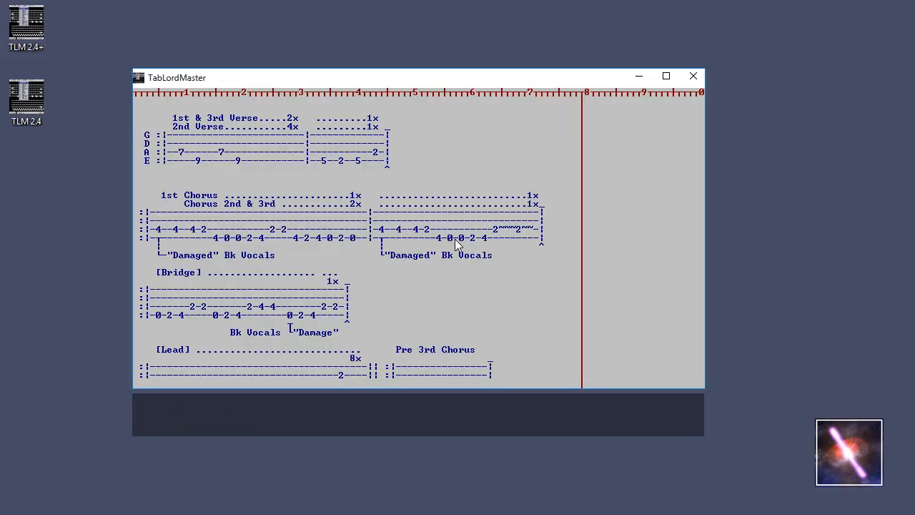
key("Page_Down")
key("Page_Up")
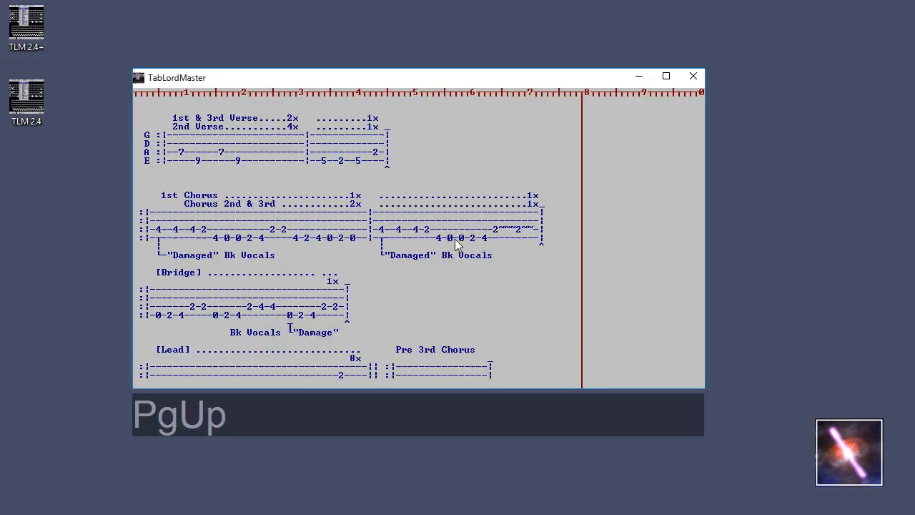
key("Page_Down")
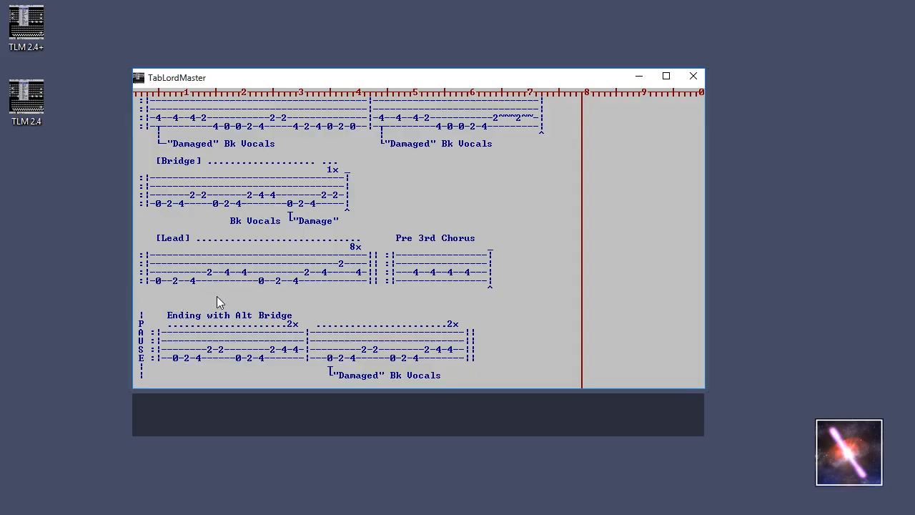
Step: Switch to AkelPad and look through the verse, chorus and bridge tablature in SASSJ-HIGHROADEASY.TAB
left_click(254, 512)
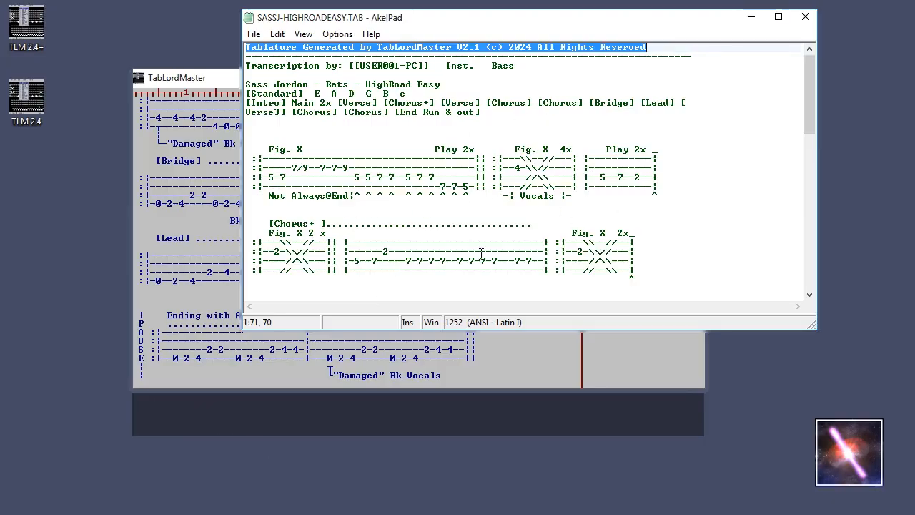
scroll(365, 275, "down", 3)
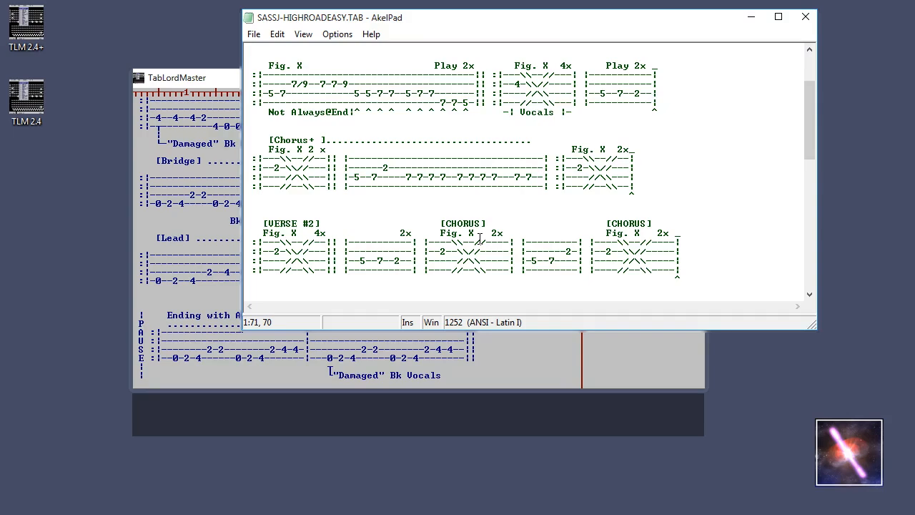
scroll(468, 242, "up", 3)
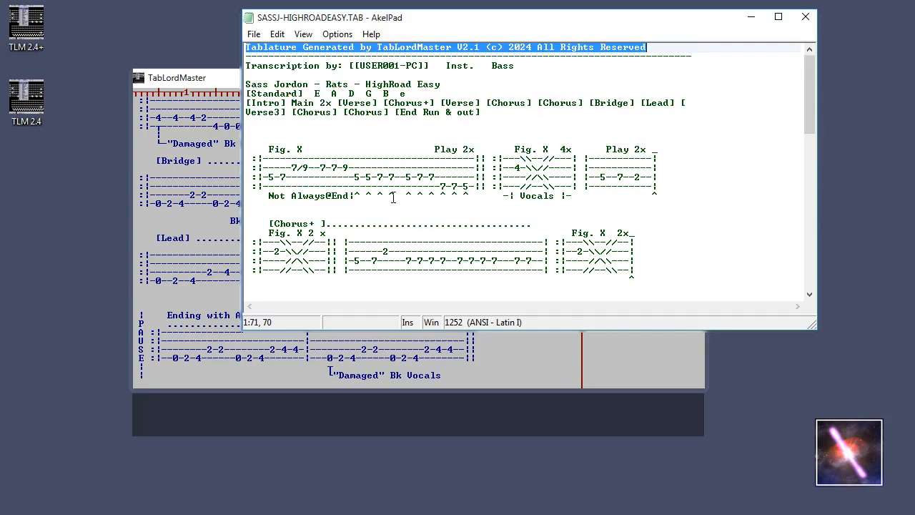
scroll(390, 196, "down", 10)
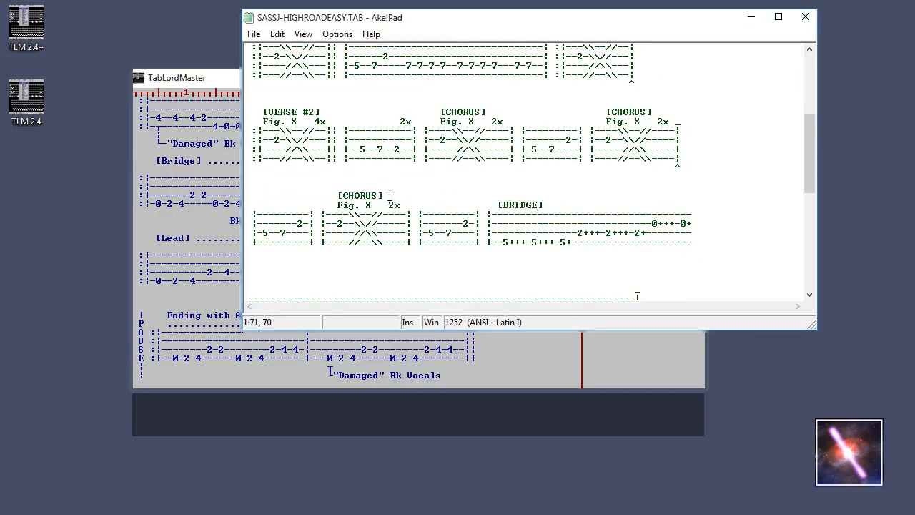
scroll(387, 194, "up", 10)
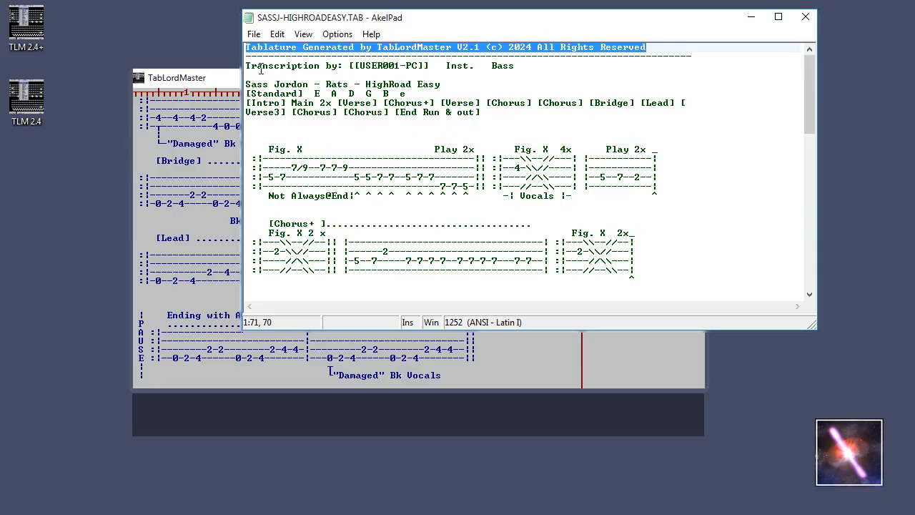
Step: Select the rectangular block holding only the "Fig. X 4x" measure and its Vocals label in SASSJ-HIGHROADEASY.TAB
left_click_drag(251, 65, 415, 201)
left_click(564, 233)
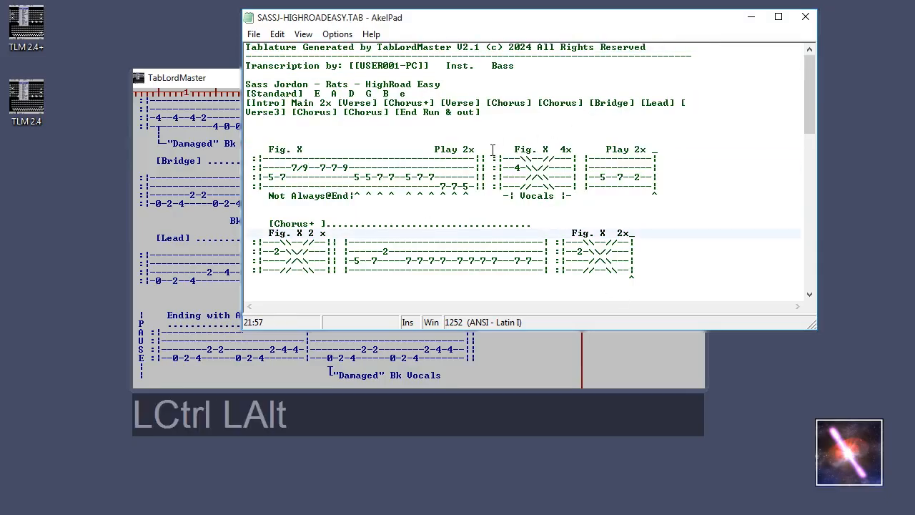
left_click_drag(493, 146, 585, 193)
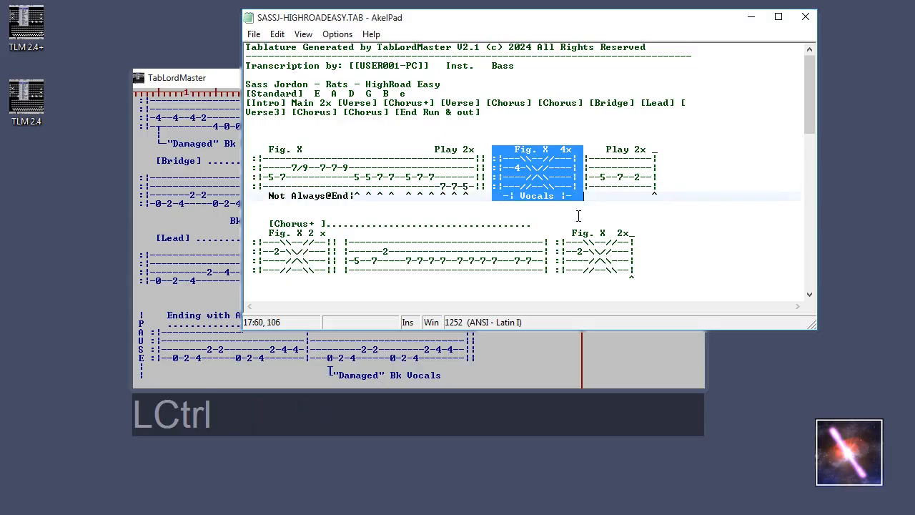
Step: Return to TabLordMaster, leave the output preview, and move through the chorus measures to the bridge
left_click(220, 81)
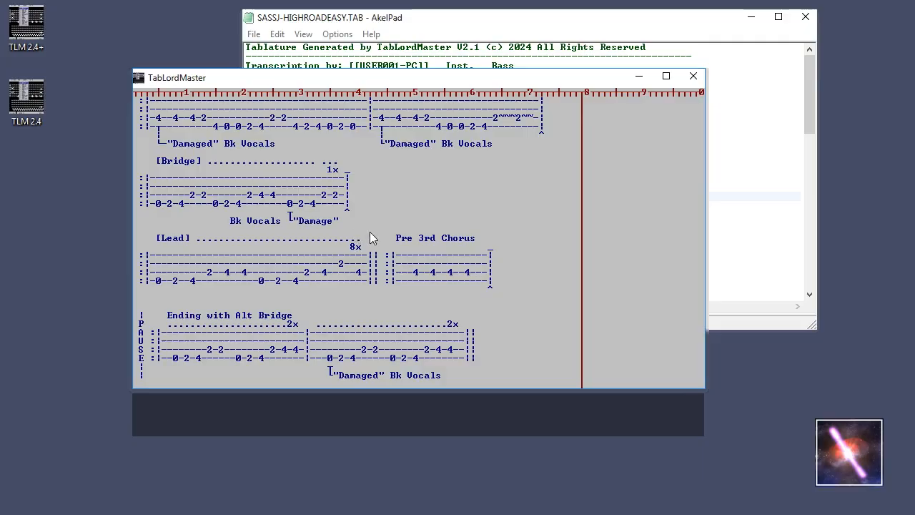
left_click(525, 280)
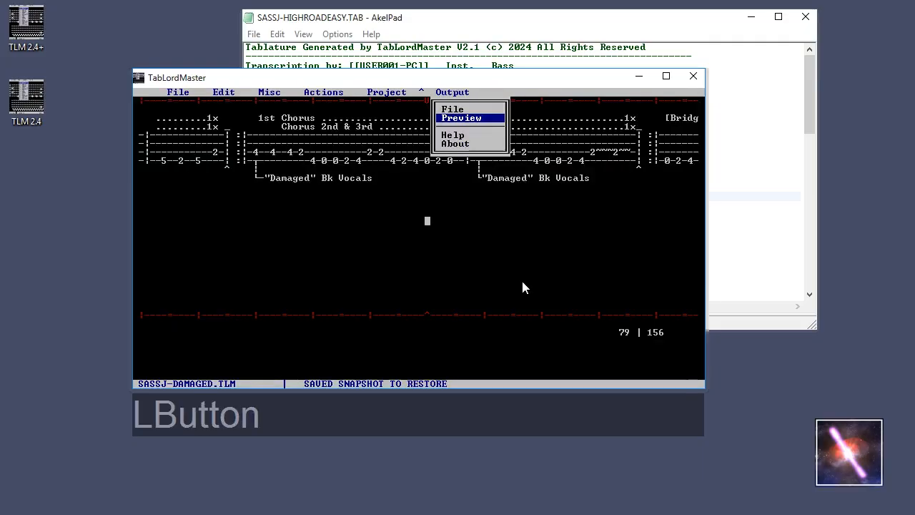
left_click(353, 203)
left_click(599, 162)
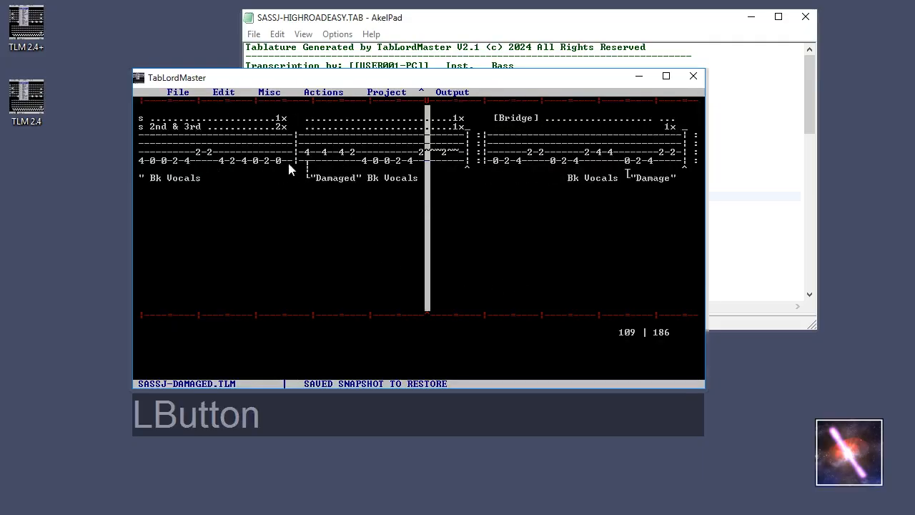
left_click(291, 159)
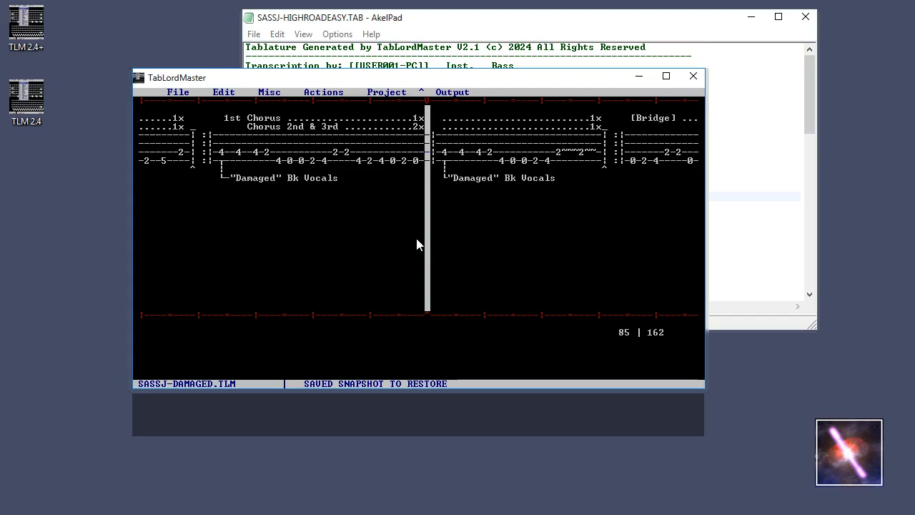
left_click(549, 164)
left_click(542, 161)
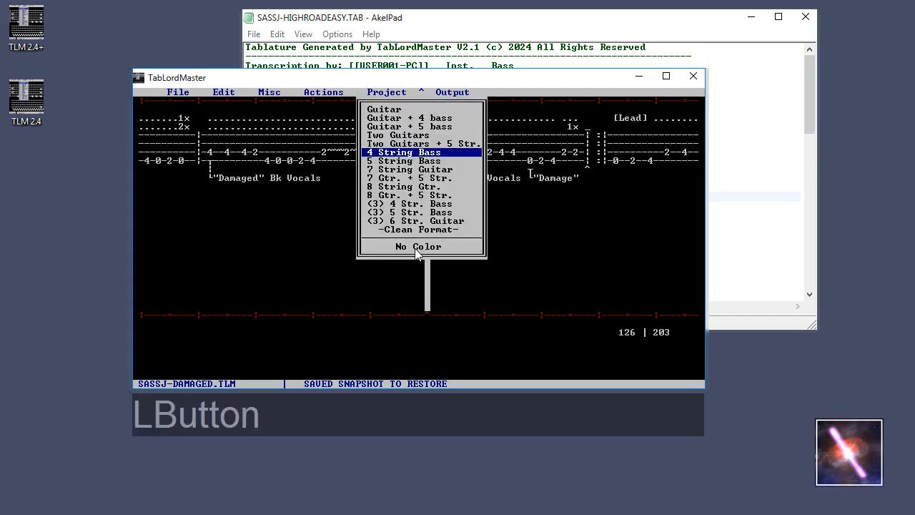
Step: Choose the Clean Format project option, and view the list of playing actions at the second "Damaged" Bk Vocals label without inserting one
left_click(412, 230)
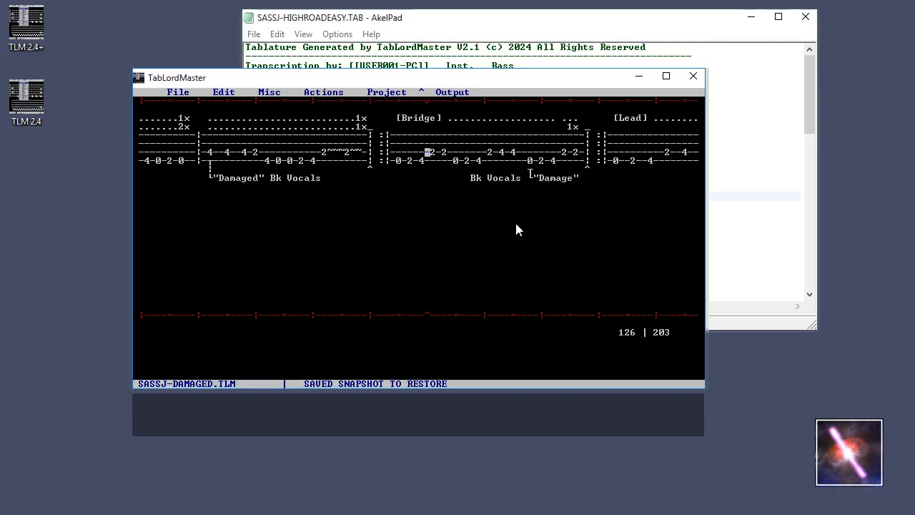
left_click(323, 179)
left_click(323, 92)
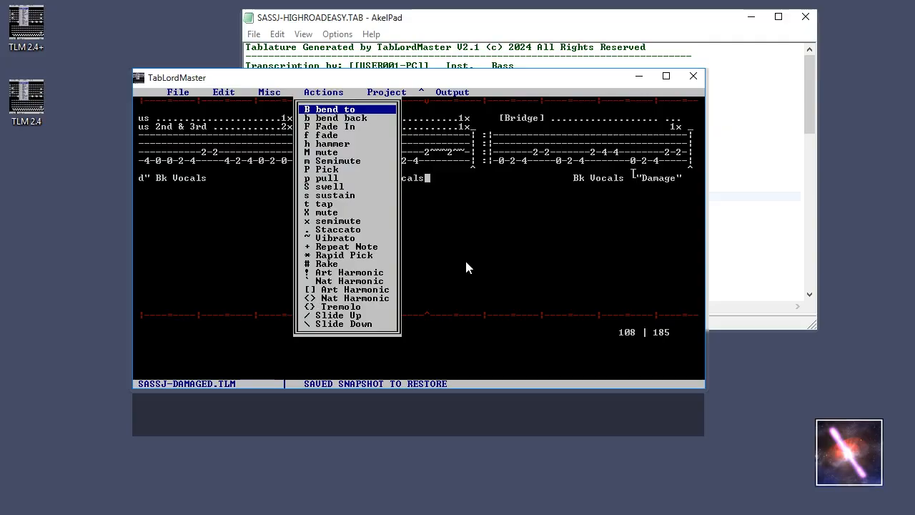
left_click(257, 230)
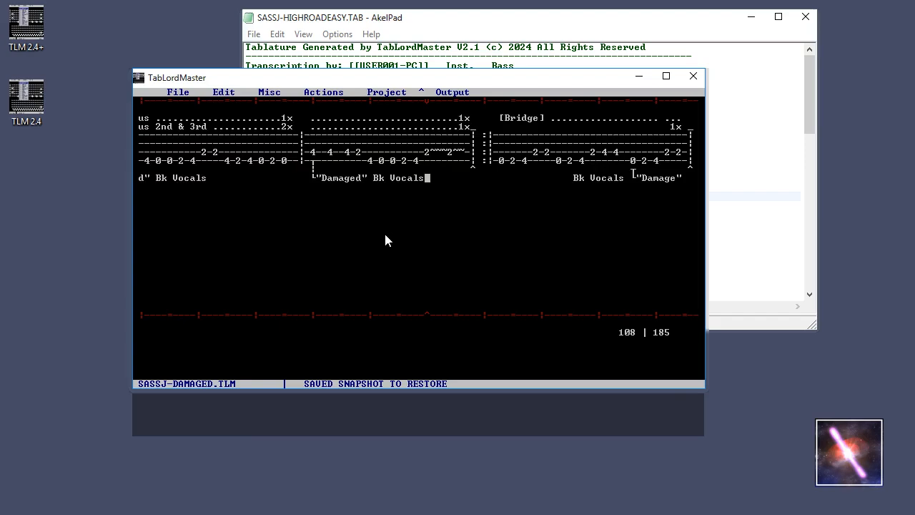
Step: Look through the tab from the lead section back to the opening verse, and review the available editing commands
left_click(529, 186)
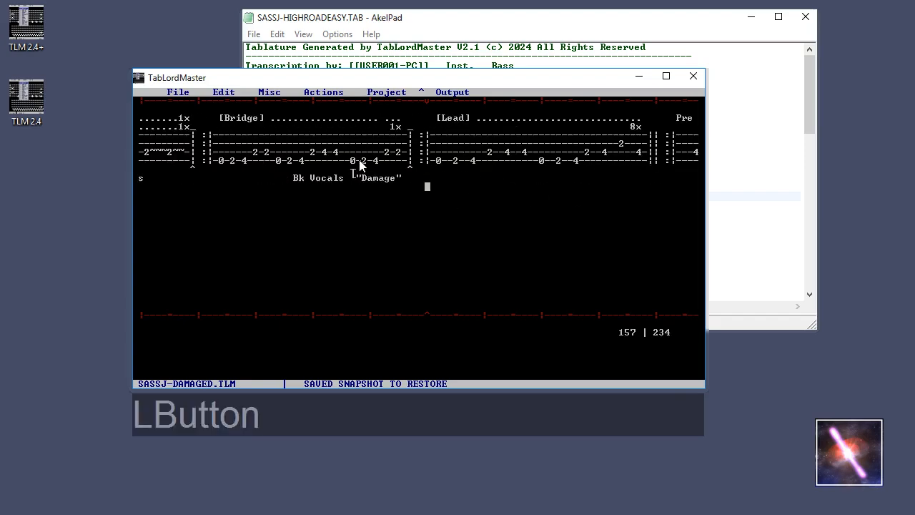
left_click(359, 161)
left_click(331, 168)
left_click(234, 168)
left_click(234, 168)
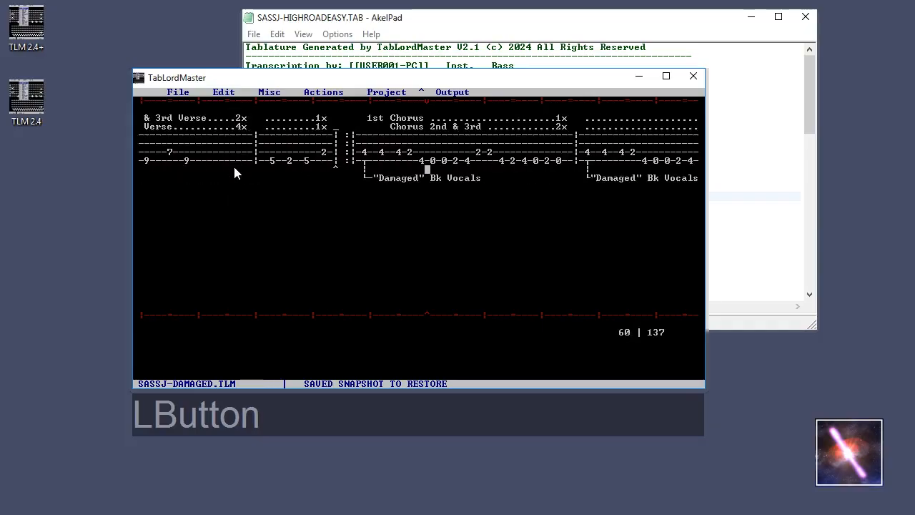
left_click(234, 168)
left_click(235, 168)
left_click(577, 168)
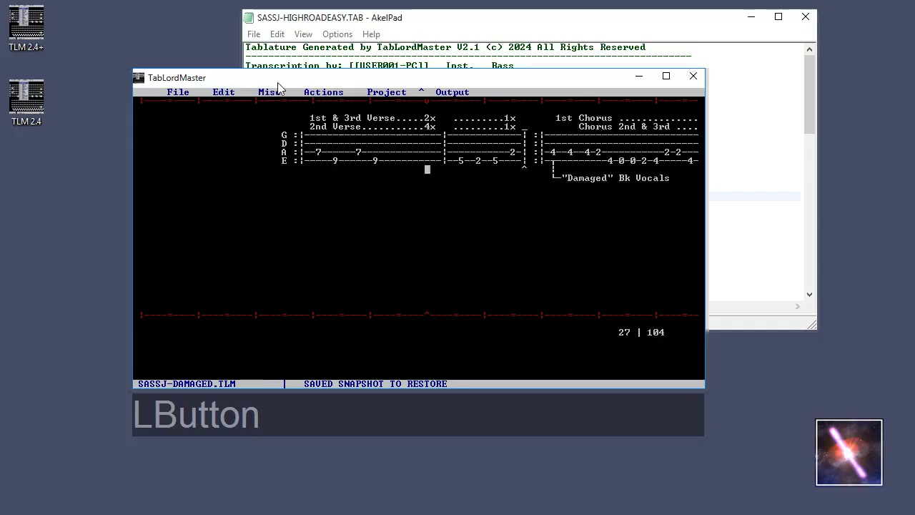
left_click(222, 91)
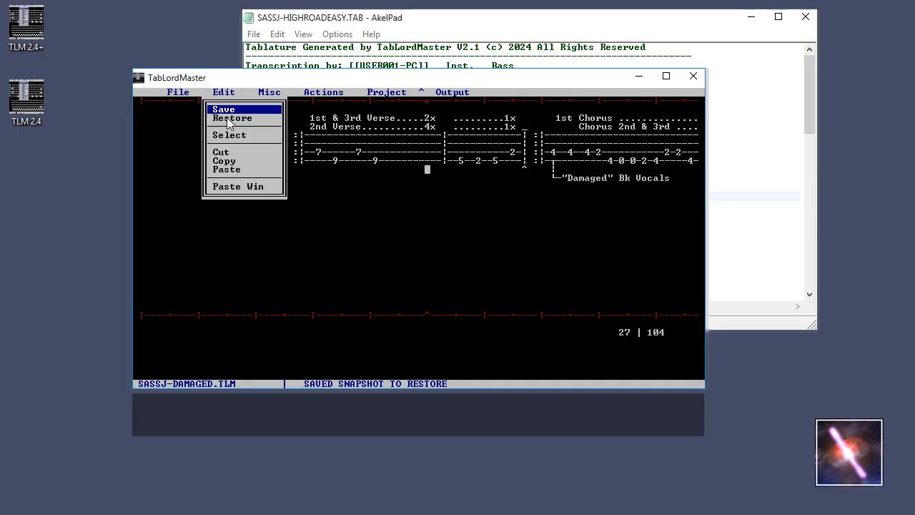
left_click(498, 169)
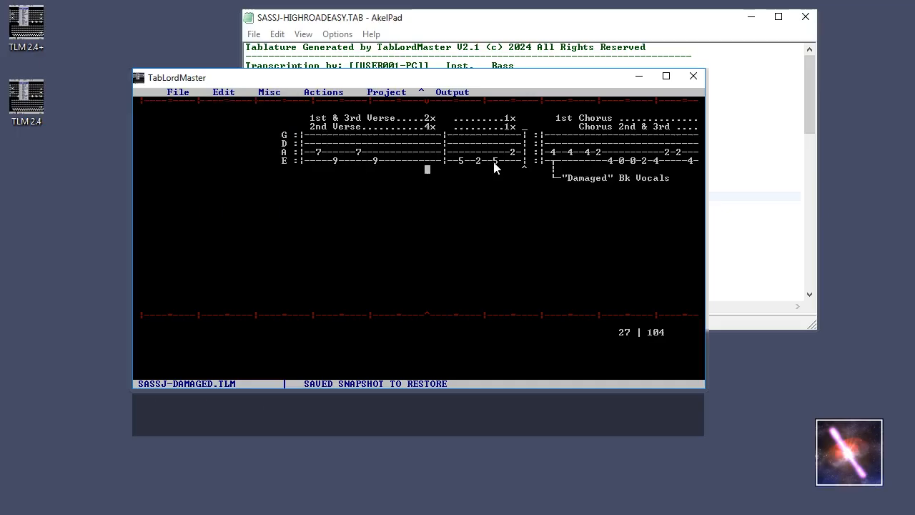
Step: View the TabLordMaster help page with its keyboard commands, and display the program's About information
left_click(455, 92)
left_click(463, 136)
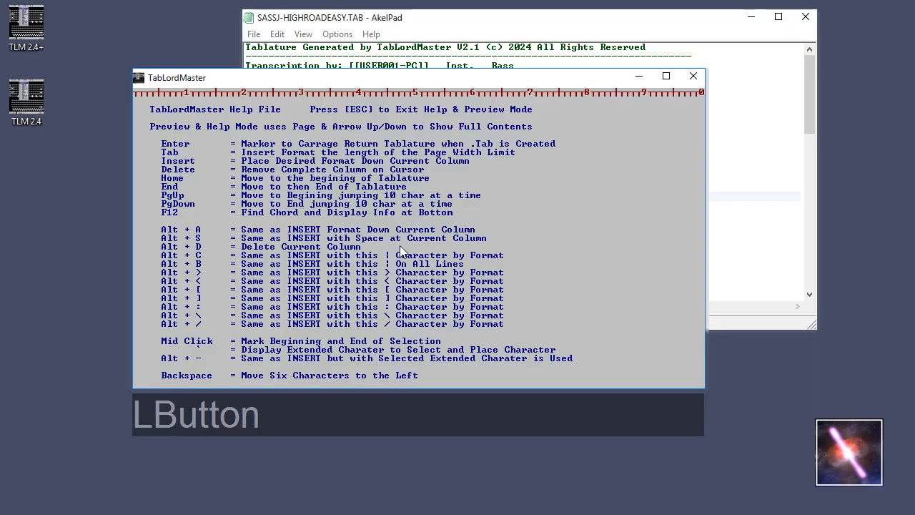
left_click(401, 250)
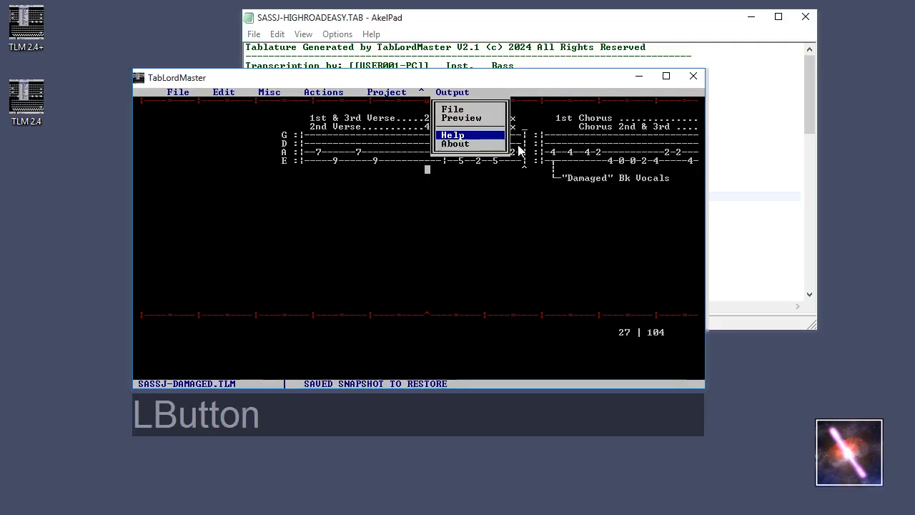
left_click(457, 144)
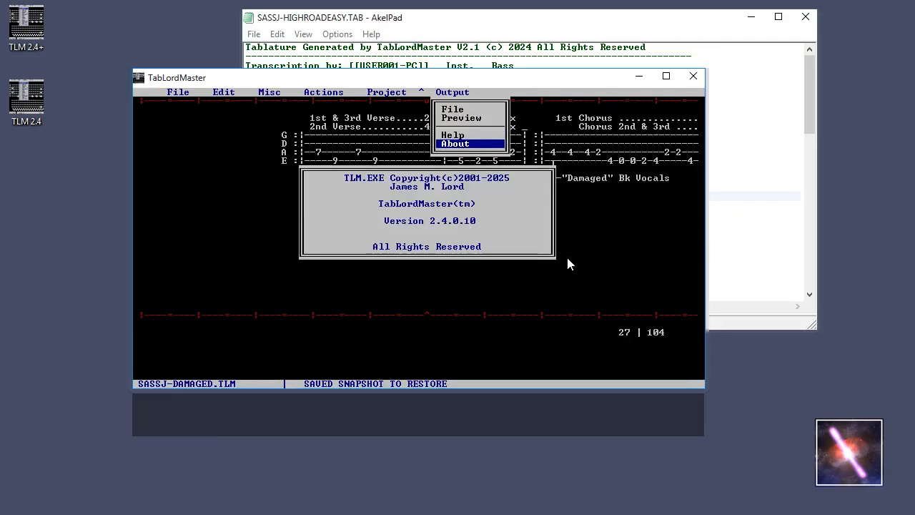